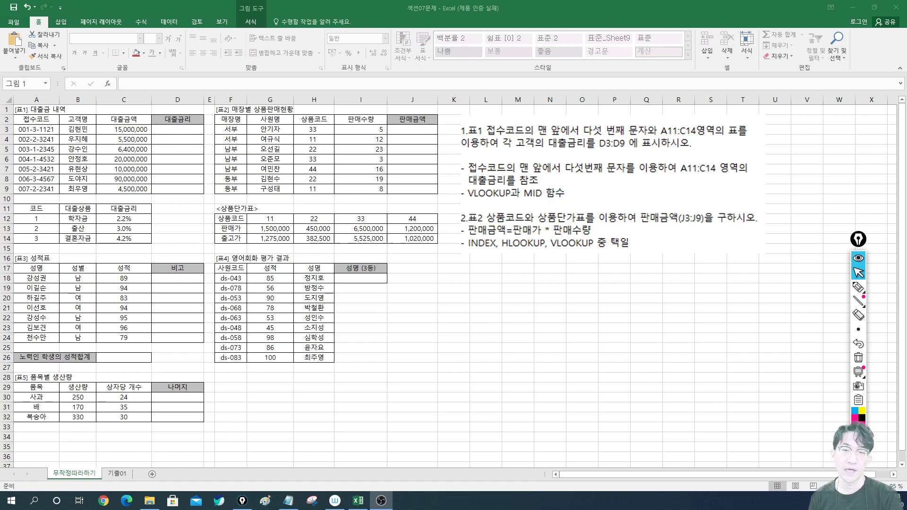
# Handwrite "Vlookup" and, beneath it, "Hlookup" in pink pen on the empty cells beside the 표4 table.
pyautogui.click(859, 287)
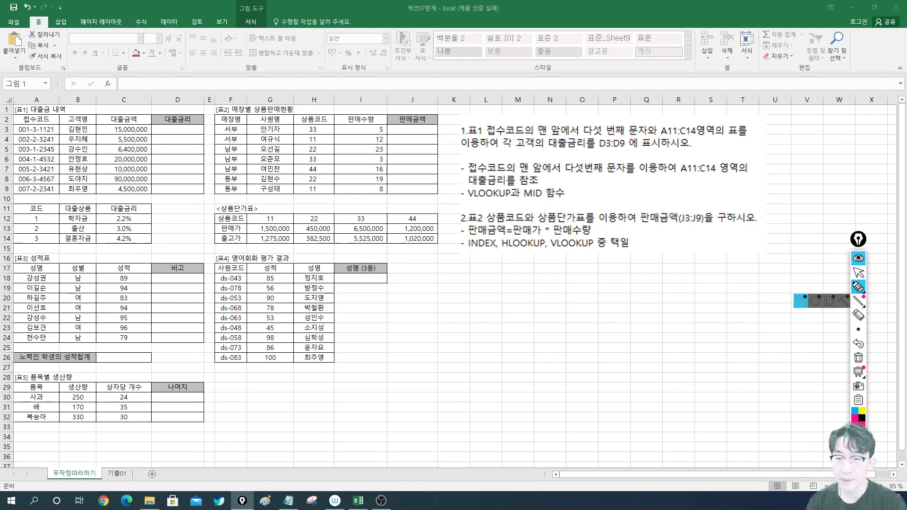
pyautogui.moveTo(393, 292)
pyautogui.mouseDown()
pyautogui.moveTo(405, 304)
pyautogui.moveTo(420, 296)
pyautogui.mouseUp()
pyautogui.moveTo(425, 290)
pyautogui.mouseDown()
pyautogui.moveTo(427, 304)
pyautogui.moveTo(447, 303)
pyautogui.mouseUp()
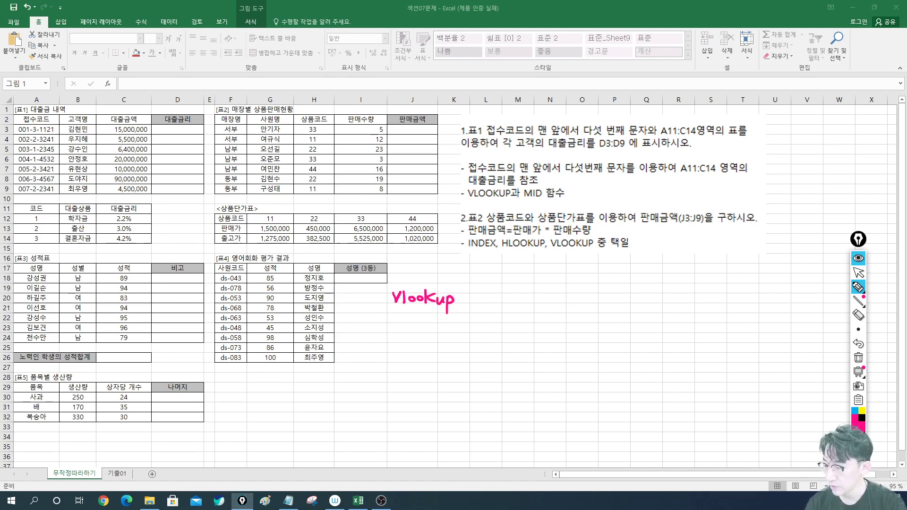
pyautogui.moveTo(391, 327)
pyautogui.mouseDown()
pyautogui.moveTo(392, 338)
pyautogui.moveTo(399, 332)
pyautogui.mouseUp()
pyautogui.moveTo(400, 325); pyautogui.dragTo(405, 338)
pyautogui.moveTo(414, 331); pyautogui.dragTo(426, 338)
pyautogui.moveTo(433, 327); pyautogui.dragTo(449, 347)
pyautogui.moveTo(449, 330); pyautogui.dragTo(450, 337)
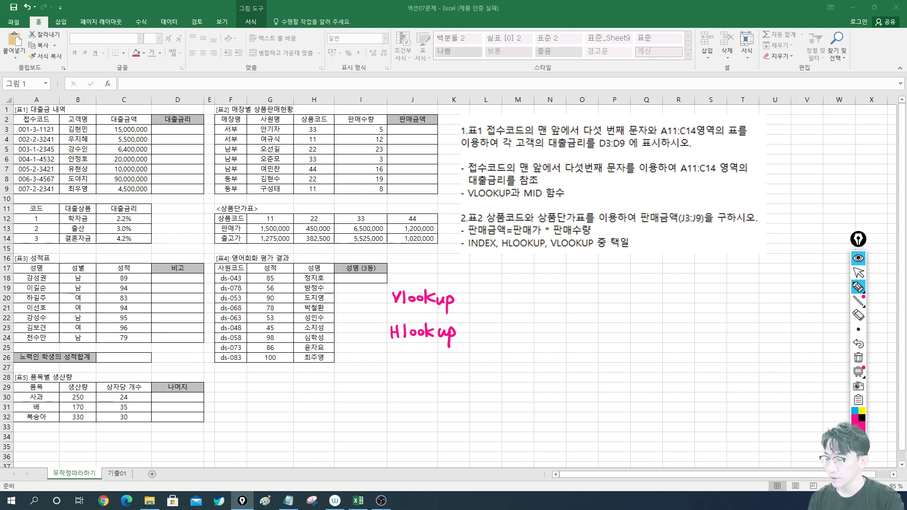
# Double-underline the initial V of "Vlookup" and the initial H of "Hlookup".
pyautogui.moveTo(392, 306); pyautogui.dragTo(399, 306)
pyautogui.moveTo(392, 310); pyautogui.dragTo(399, 310)
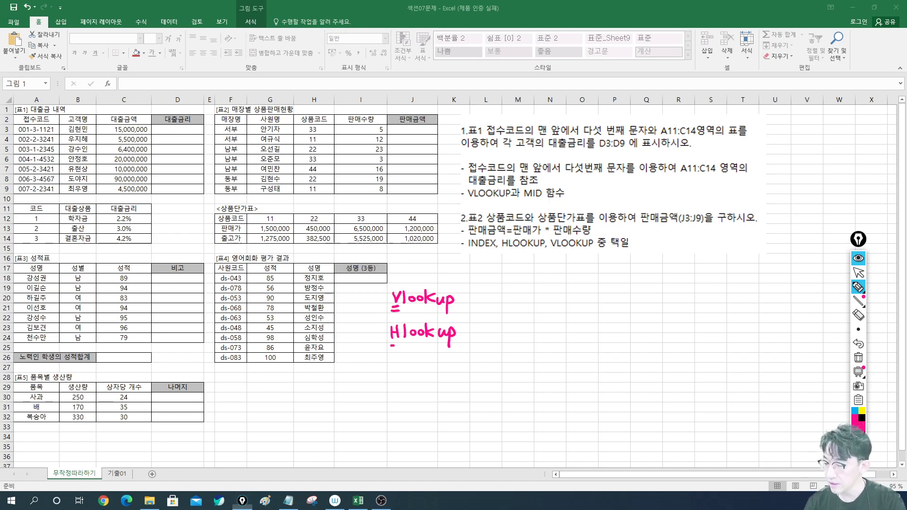
pyautogui.moveTo(392, 345); pyautogui.dragTo(399, 345)
pyautogui.moveTo(392, 349); pyautogui.dragTo(399, 349)
# Draw an arrow from "Vlookup" to a handwritten "열" and from "Hlookup" to a handwritten "행".
pyautogui.moveTo(464, 299); pyautogui.dragTo(491, 294)
pyautogui.moveTo(486, 297); pyautogui.dragTo(491, 297)
pyautogui.moveTo(492, 290); pyautogui.dragTo(494, 309)
pyautogui.click(500, 305)
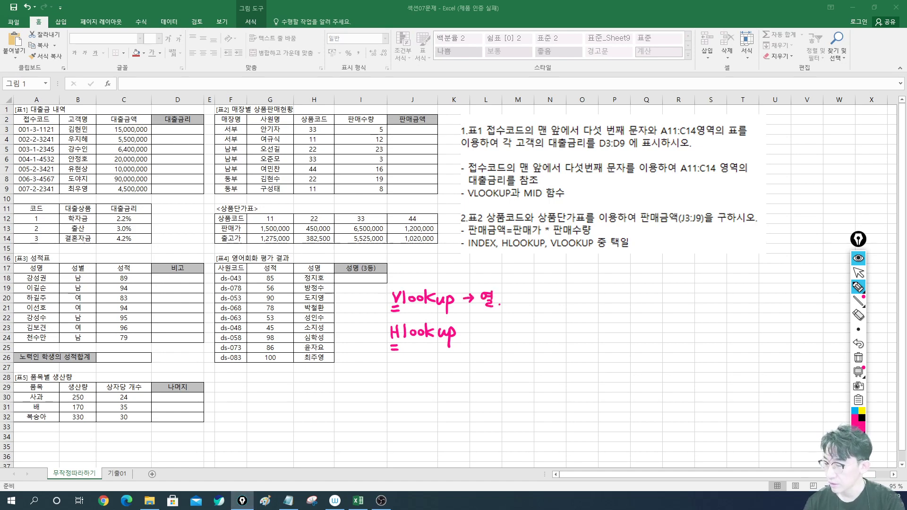
pyautogui.moveTo(464, 338); pyautogui.dragTo(487, 333)
pyautogui.click(482, 332)
pyautogui.moveTo(484, 337); pyautogui.dragTo(490, 340)
pyautogui.moveTo(490, 336); pyautogui.dragTo(492, 336)
pyautogui.moveTo(493, 332); pyautogui.dragTo(493, 341)
pyautogui.moveTo(490, 343); pyautogui.dragTo(490, 344)
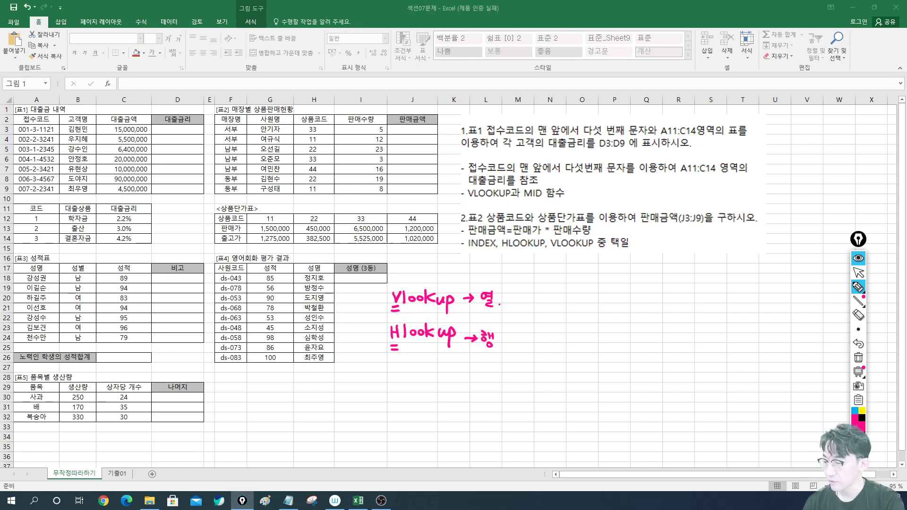
# Handwrite "→ V열." above the Vlookup note.
pyautogui.moveTo(499, 280); pyautogui.dragTo(527, 270)
pyautogui.moveTo(529, 274)
pyautogui.mouseDown()
pyautogui.moveTo(543, 271)
pyautogui.moveTo(542, 279)
pyautogui.mouseUp()
pyautogui.moveTo(533, 278); pyautogui.dragTo(544, 283)
pyautogui.click(551, 282)
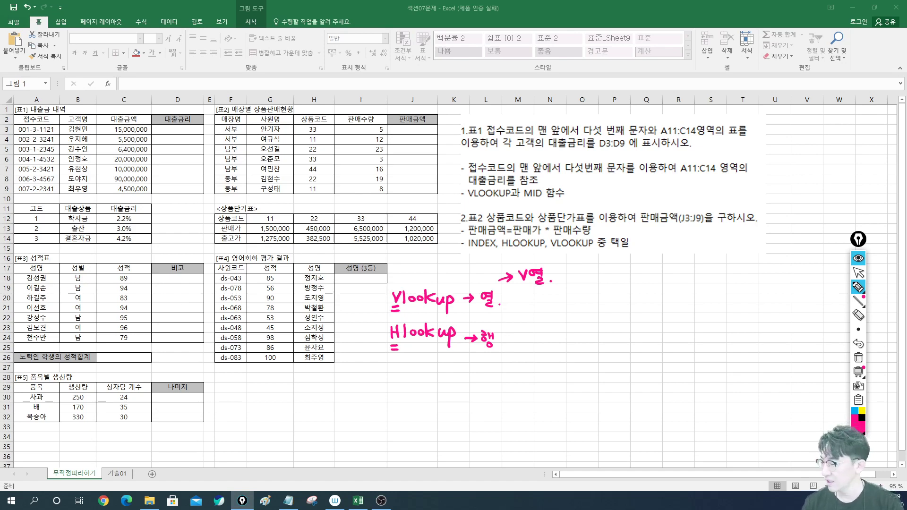
# Underline the whole Vlookup note with the pen and frame the word "lookup" in it.
pyautogui.click(859, 315)
pyautogui.click(859, 287)
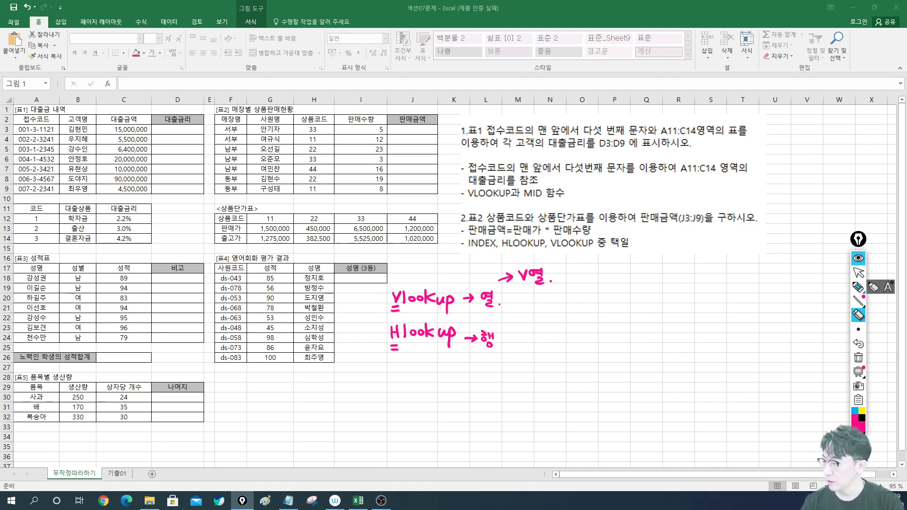
pyautogui.moveTo(390, 311); pyautogui.dragTo(510, 311)
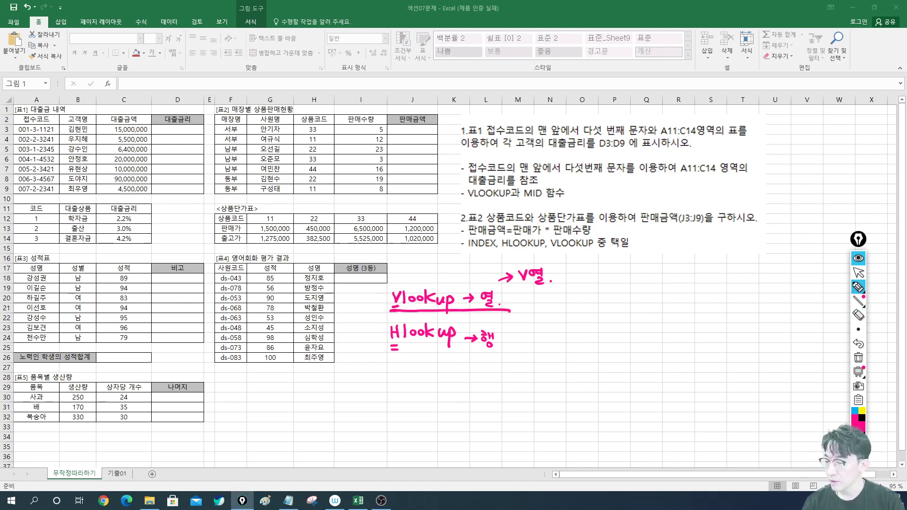
pyautogui.moveTo(403, 311)
pyautogui.mouseDown()
pyautogui.moveTo(402, 295)
pyautogui.moveTo(458, 282)
pyautogui.moveTo(457, 312)
pyautogui.mouseUp()
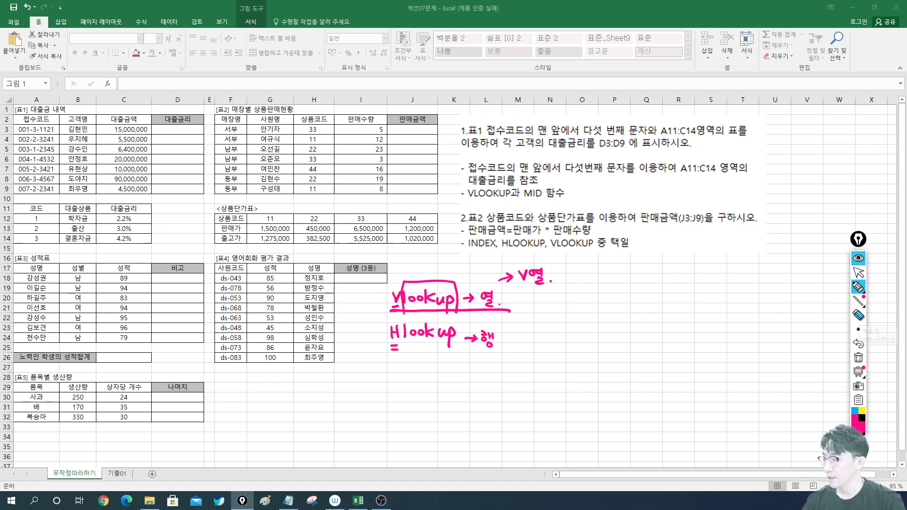
# Erase all the handwritten Vlookup and Hlookup notes from the sheet.
pyautogui.click(858, 315)
pyautogui.moveTo(544, 279)
pyautogui.mouseDown()
pyautogui.moveTo(472, 339)
pyautogui.moveTo(447, 337)
pyautogui.moveTo(449, 303)
pyautogui.moveTo(397, 298)
pyautogui.moveTo(395, 312)
pyautogui.mouseUp()
pyautogui.moveTo(489, 345); pyautogui.dragTo(493, 333)
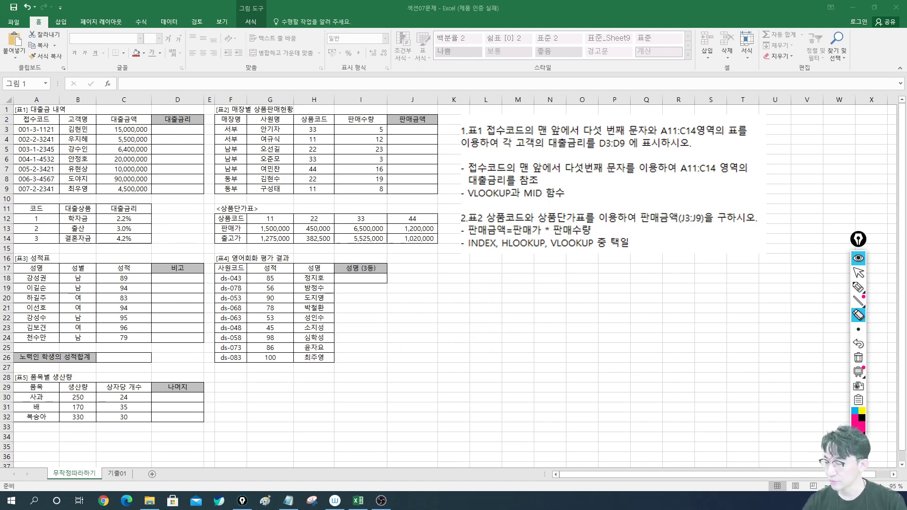
# Mark up problem 1 with the pen: tick its start, highlight "다섯 번째 문자" with a line above, and underline A11:C14 and D3:D9.
pyautogui.click(858, 287)
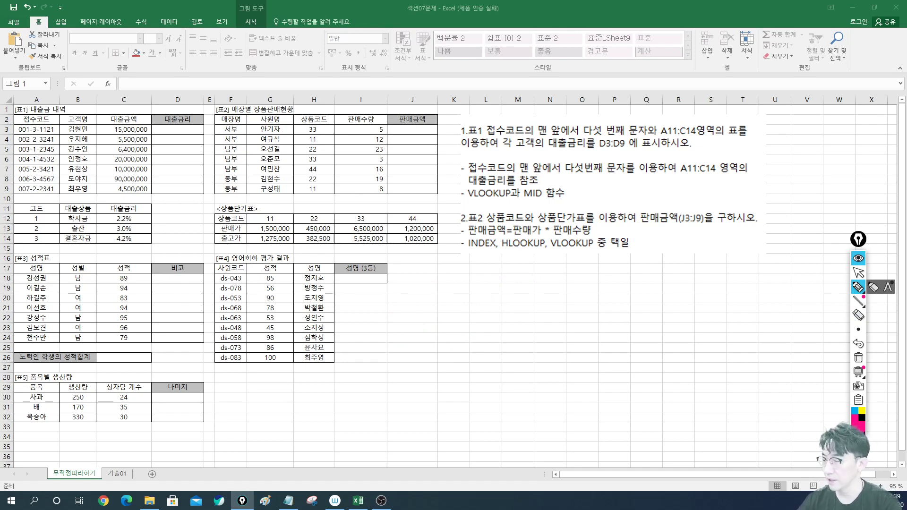
pyautogui.moveTo(453, 121); pyautogui.dragTo(463, 117)
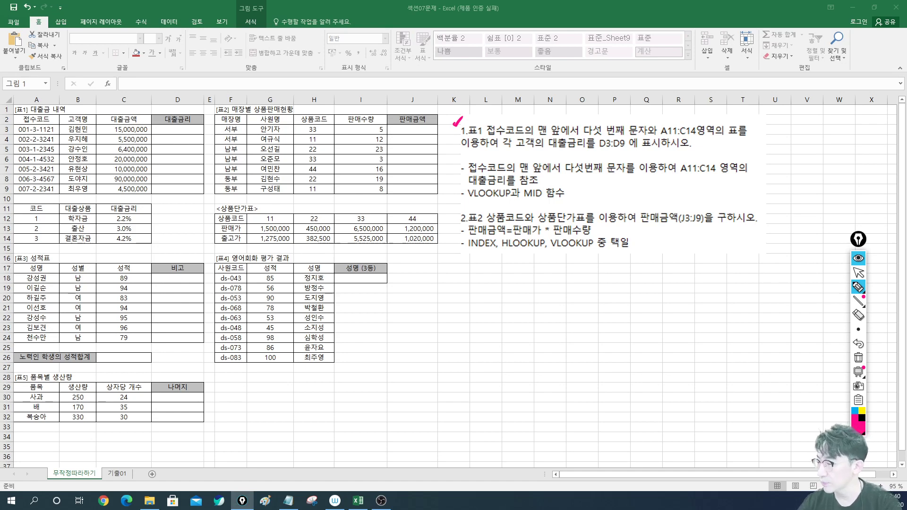
pyautogui.moveTo(583, 121)
pyautogui.mouseDown()
pyautogui.moveTo(649, 118)
pyautogui.moveTo(631, 113)
pyautogui.mouseUp()
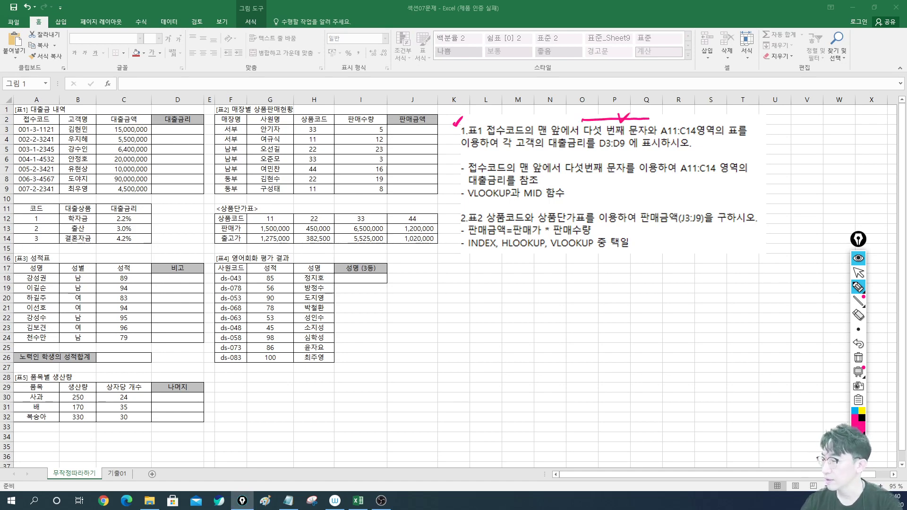
pyautogui.moveTo(663, 137); pyautogui.dragTo(698, 136)
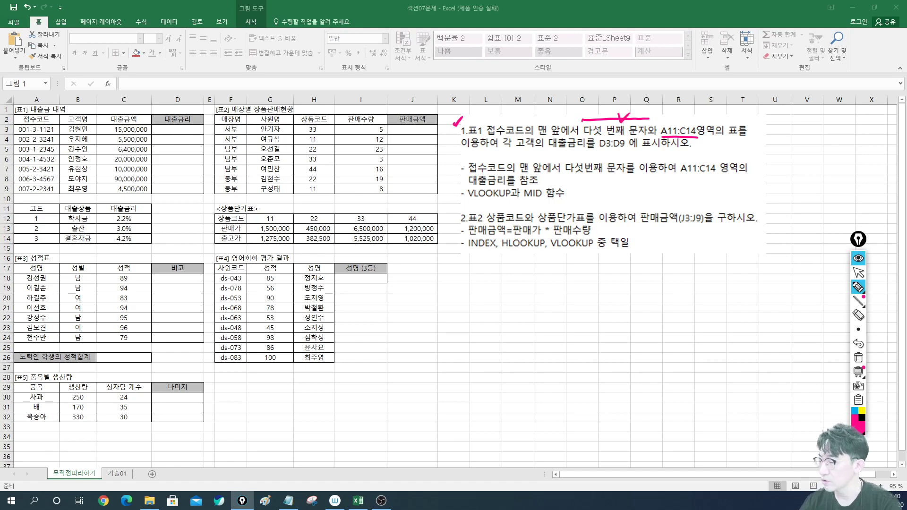
pyautogui.moveTo(600, 154); pyautogui.dragTo(651, 153)
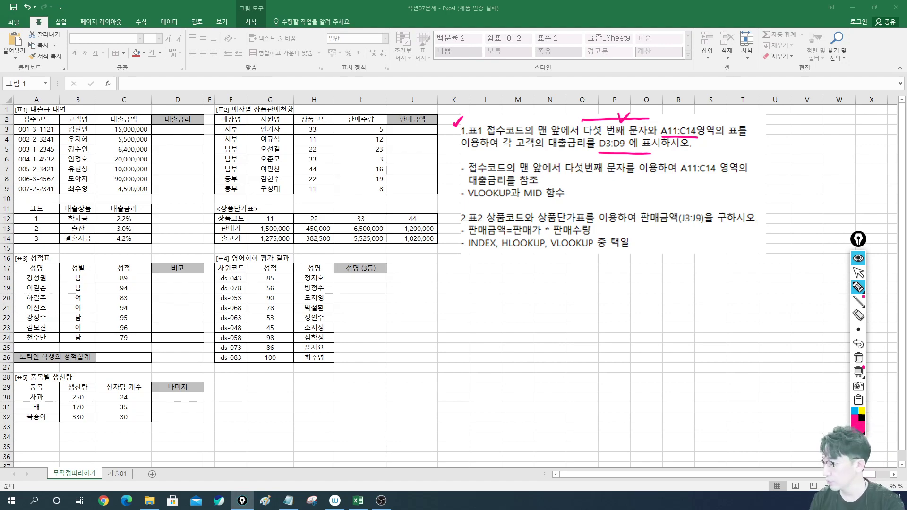
# Tick the 접수코드 header with the pen and handwrite the reception code from A3 in the empty area below the problem text.
pyautogui.click(859, 273)
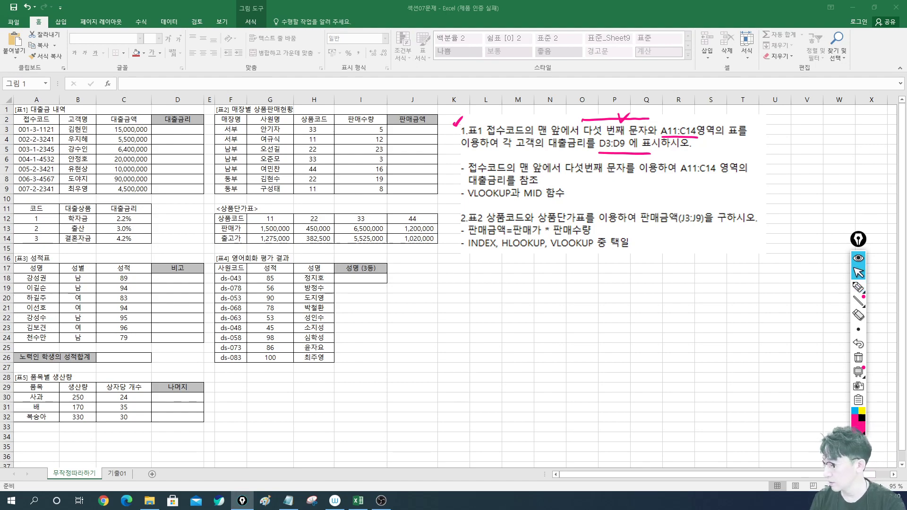
pyautogui.click(613, 203)
pyautogui.scroll(3, 614, 203)
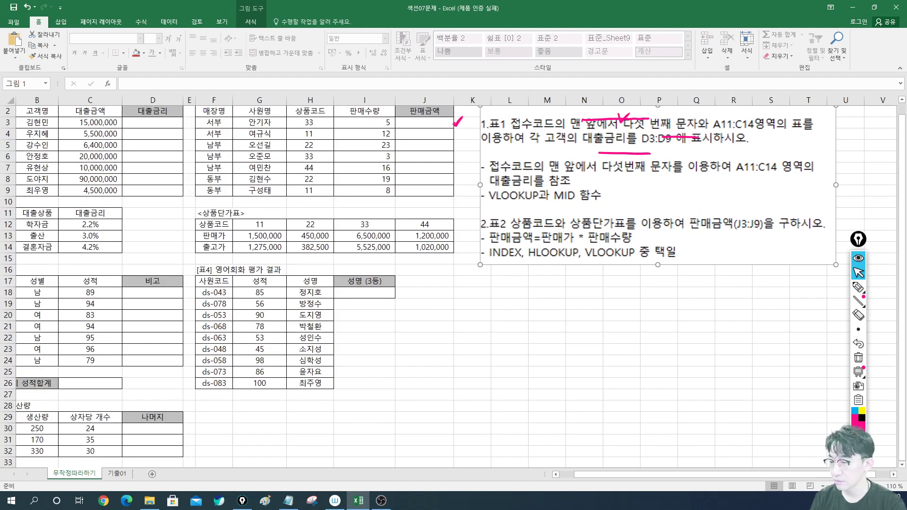
pyautogui.moveTo(725, 474); pyautogui.dragTo(707, 475)
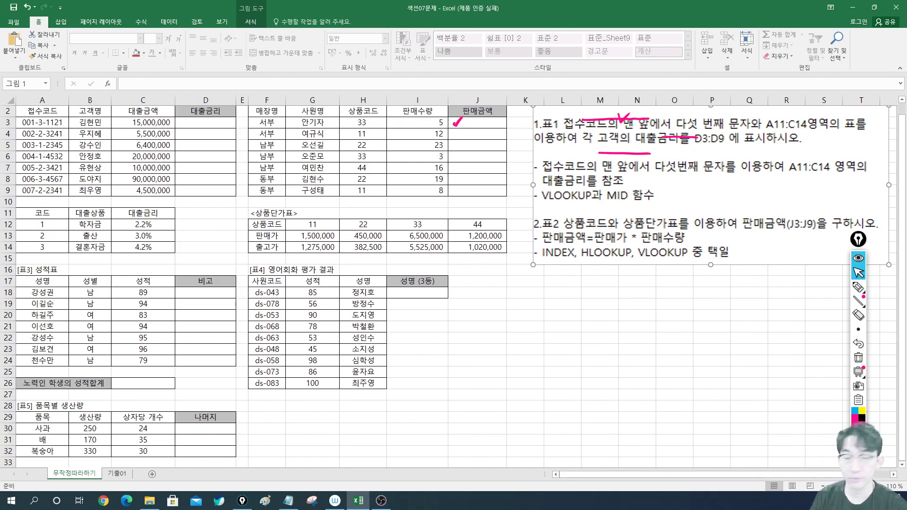
pyautogui.click(859, 286)
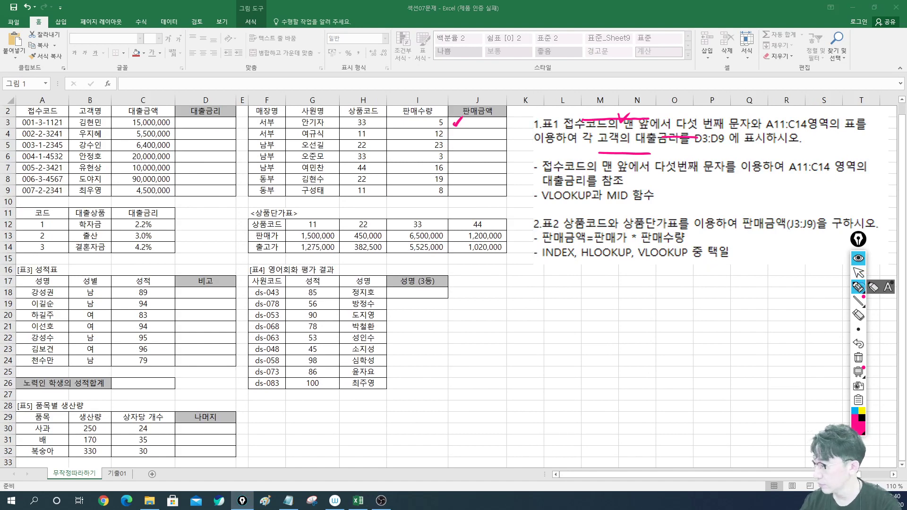
pyautogui.moveTo(51, 105); pyautogui.dragTo(64, 95)
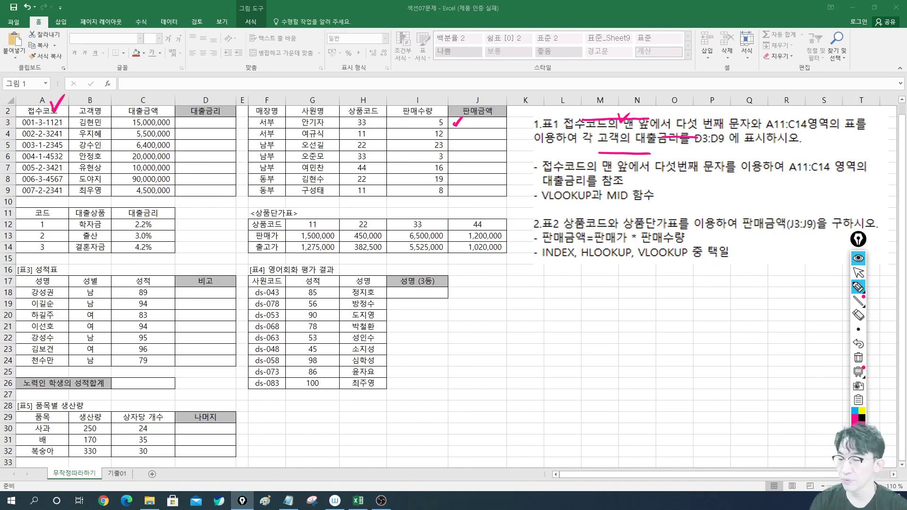
pyautogui.moveTo(487, 304)
pyautogui.mouseDown()
pyautogui.moveTo(482, 316)
pyautogui.moveTo(487, 304)
pyautogui.mouseUp()
pyautogui.moveTo(496, 304)
pyautogui.mouseDown()
pyautogui.moveTo(492, 315)
pyautogui.moveTo(496, 304)
pyautogui.mouseUp()
pyautogui.moveTo(505, 303)
pyautogui.mouseDown()
pyautogui.moveTo(505, 315)
pyautogui.moveTo(557, 310)
pyautogui.moveTo(596, 314)
pyautogui.moveTo(602, 322)
pyautogui.mouseUp()
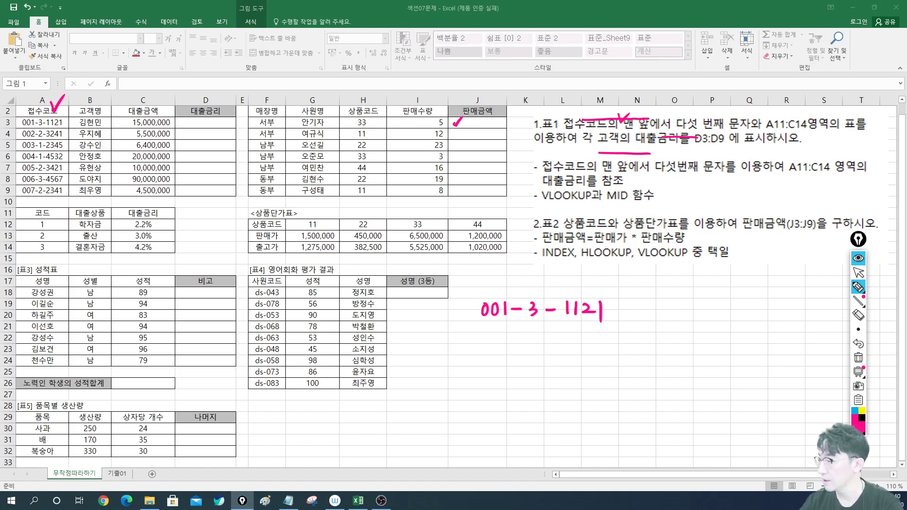
# Tick off the first five characters of the handwritten code, circle the fifth with an arrow, and mark the fifth characters of A3 and A4.
pyautogui.moveTo(688, 112); pyautogui.dragTo(697, 108)
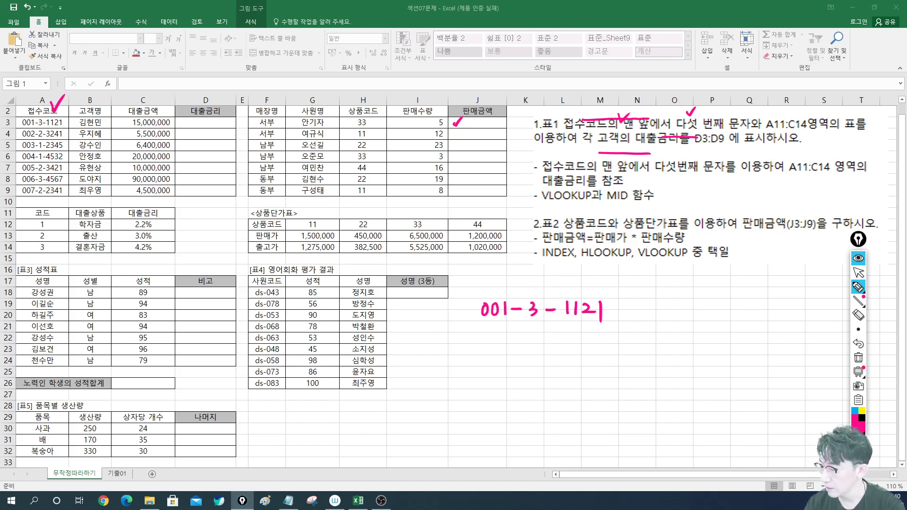
pyautogui.moveTo(480, 292); pyautogui.dragTo(541, 286)
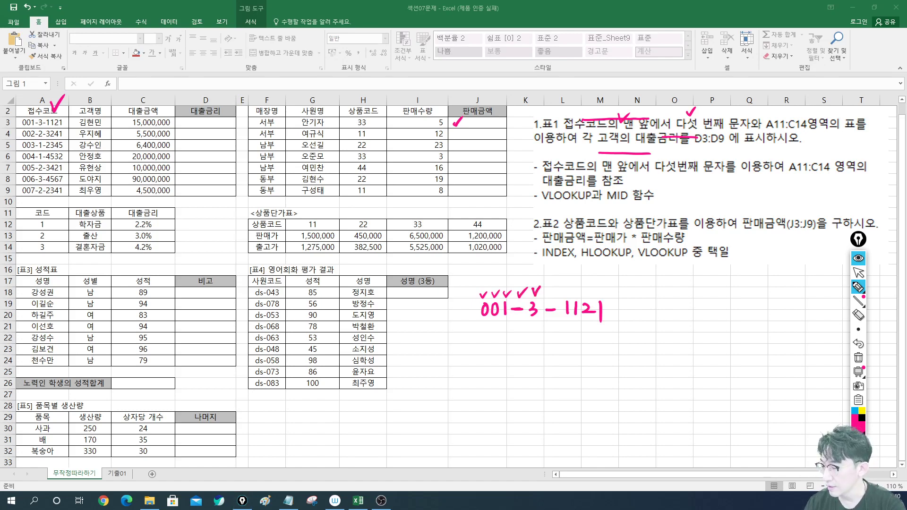
pyautogui.moveTo(535, 324)
pyautogui.mouseDown()
pyautogui.moveTo(542, 298)
pyautogui.moveTo(540, 325)
pyautogui.mouseUp()
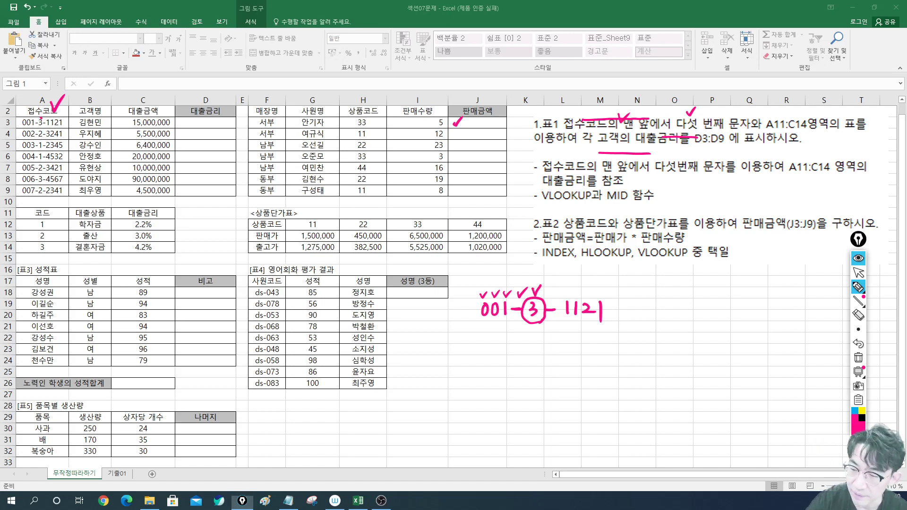
pyautogui.click(41, 118)
pyautogui.click(42, 140)
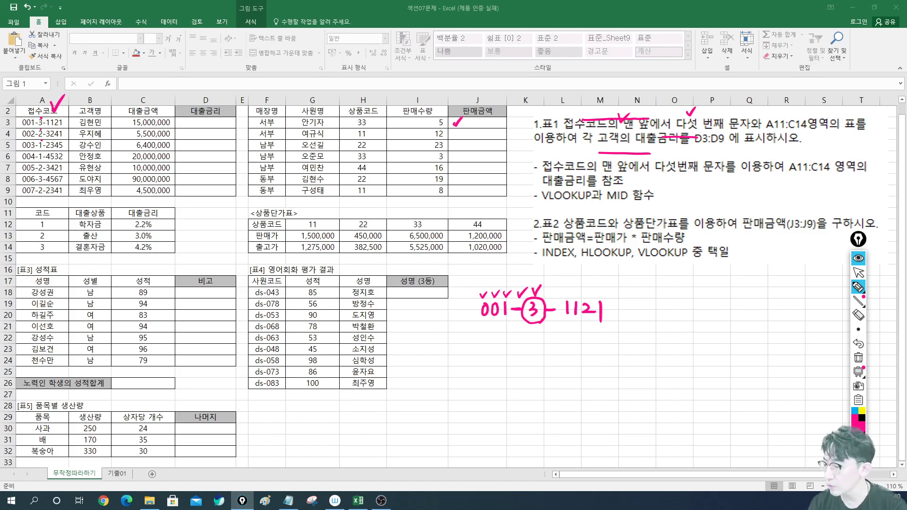
pyautogui.moveTo(534, 324); pyautogui.dragTo(542, 341)
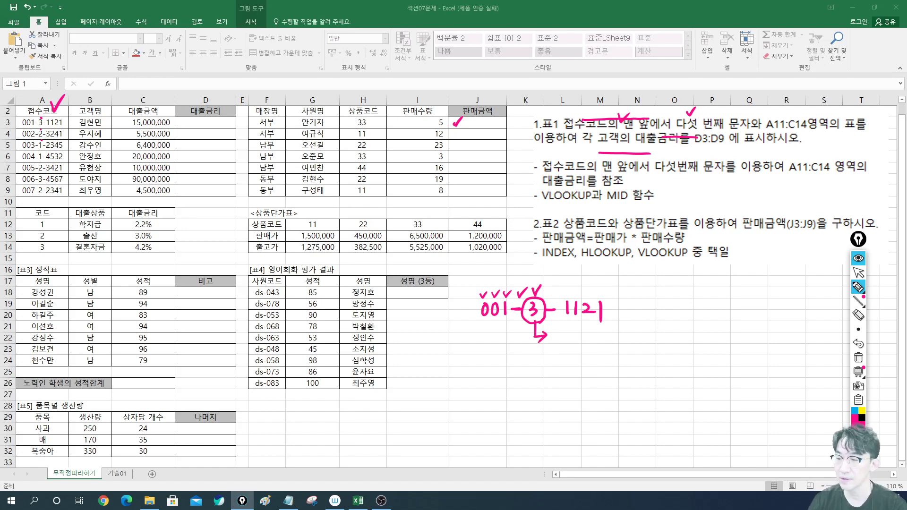
# Tick the 대출금리 header in D2, underline A11:C14 in problem 1 and draw a box around that range in the sheet.
pyautogui.moveTo(224, 110); pyautogui.dragTo(235, 105)
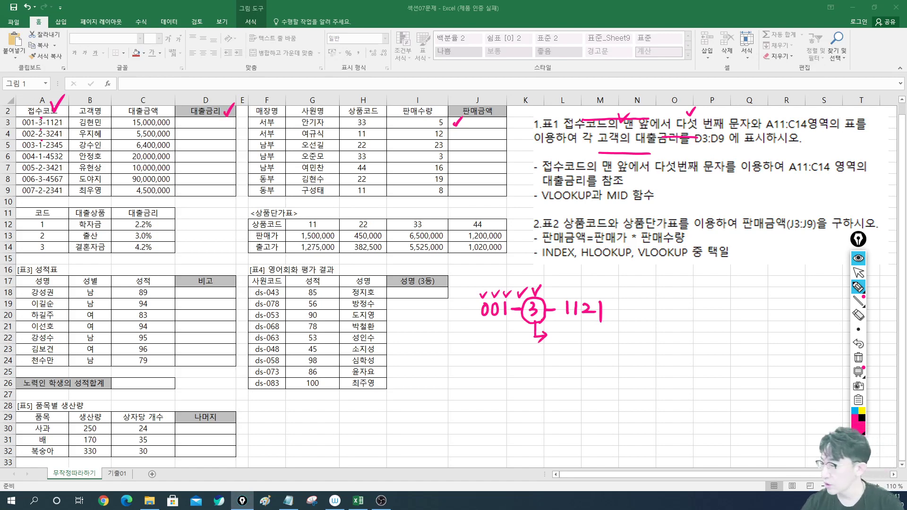
pyautogui.moveTo(764, 131); pyautogui.dragTo(807, 130)
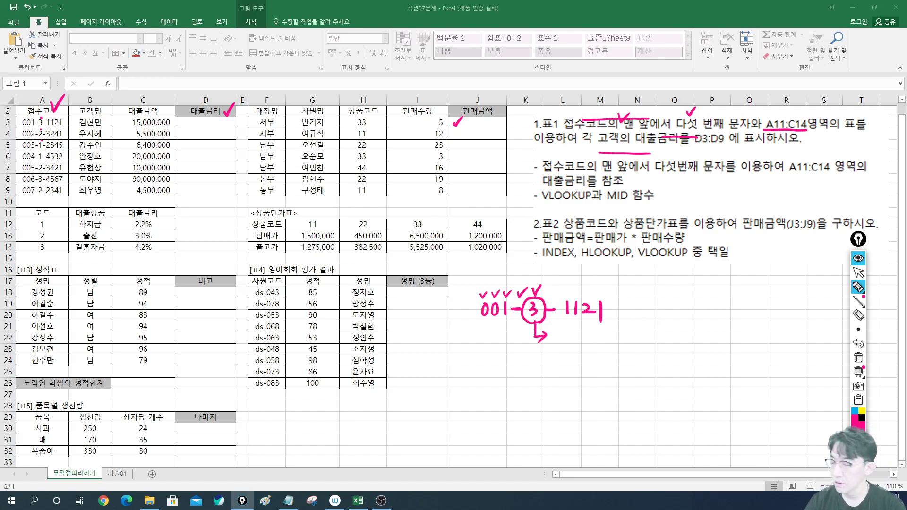
pyautogui.moveTo(14, 210)
pyautogui.mouseDown()
pyautogui.moveTo(13, 248)
pyautogui.moveTo(34, 253)
pyautogui.moveTo(178, 252)
pyautogui.mouseUp()
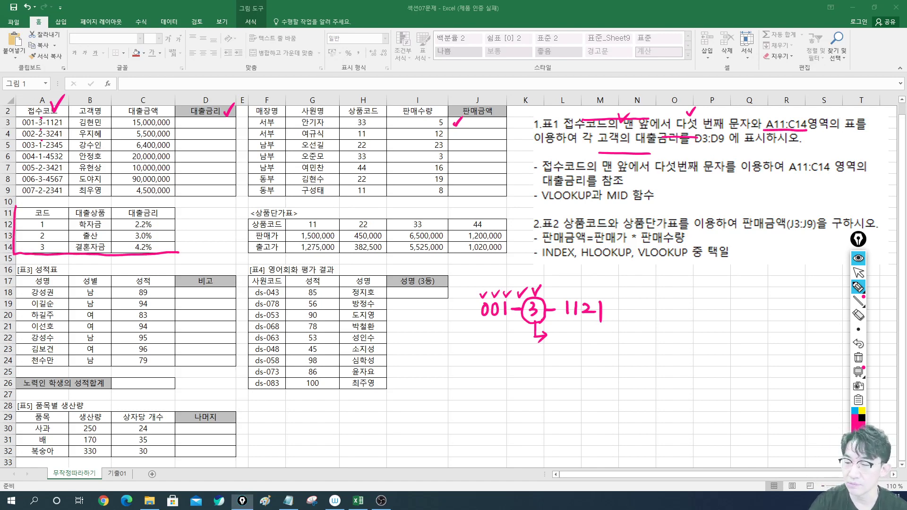
pyautogui.moveTo(15, 209)
pyautogui.mouseDown()
pyautogui.moveTo(170, 206)
pyautogui.moveTo(174, 252)
pyautogui.mouseUp()
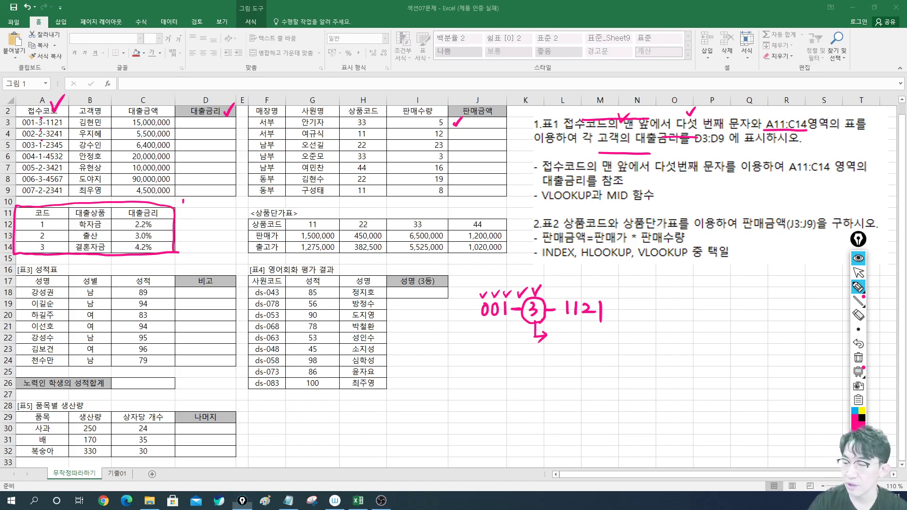
# Label the boxed A11:C14 range with a handwritten "lookup table".
pyautogui.moveTo(183, 202); pyautogui.dragTo(183, 210)
pyautogui.moveTo(188, 205); pyautogui.dragTo(194, 206)
pyautogui.moveTo(198, 201)
pyautogui.mouseDown()
pyautogui.moveTo(199, 209)
pyautogui.moveTo(212, 207)
pyautogui.mouseUp()
pyautogui.moveTo(213, 205)
pyautogui.mouseDown()
pyautogui.moveTo(215, 218)
pyautogui.moveTo(196, 220)
pyautogui.mouseUp()
pyautogui.moveTo(191, 219)
pyautogui.mouseDown()
pyautogui.moveTo(191, 231)
pyautogui.moveTo(201, 226)
pyautogui.mouseUp()
pyautogui.moveTo(203, 219); pyautogui.dragTo(213, 230)
pyautogui.moveTo(214, 227); pyautogui.dragTo(219, 230)
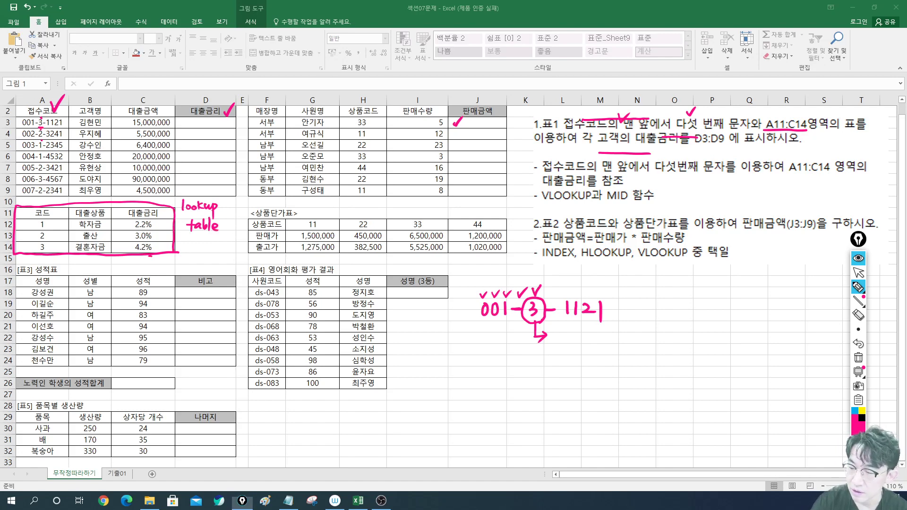
# Circle the matching rates 4.2% and 3.0% and the fifth character of A4, and handwrite 4.2 over D3 and 3.0 over D4.
pyautogui.moveTo(142, 258)
pyautogui.mouseDown()
pyautogui.moveTo(154, 244)
pyautogui.moveTo(153, 258)
pyautogui.mouseUp()
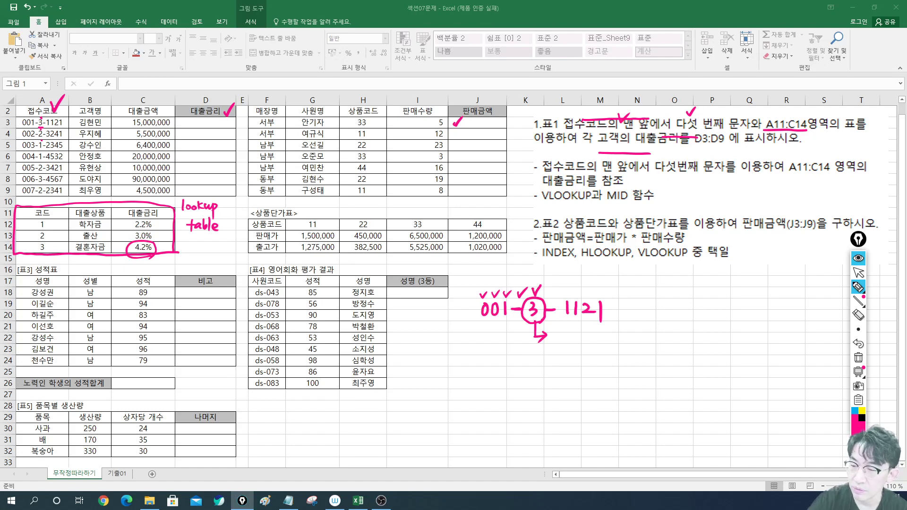
pyautogui.moveTo(44, 136)
pyautogui.mouseDown()
pyautogui.moveTo(38, 128)
pyautogui.moveTo(44, 134)
pyautogui.mouseUp()
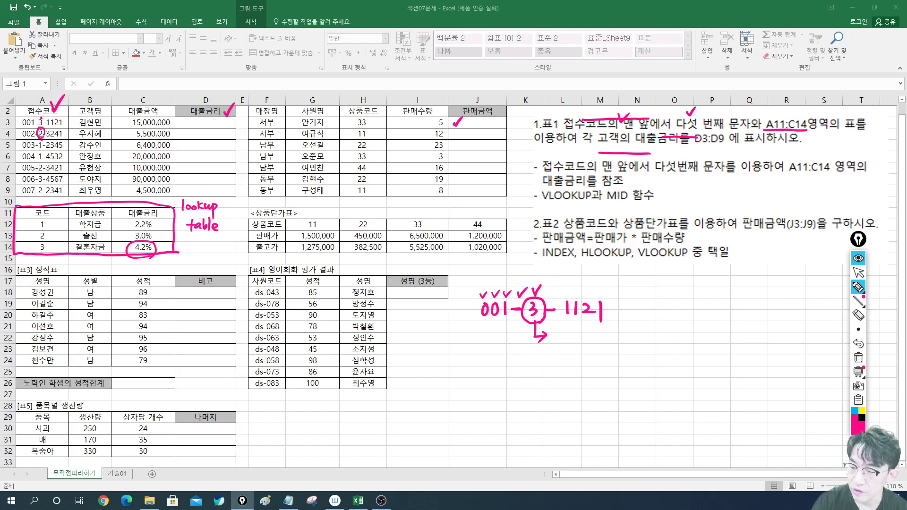
pyautogui.moveTo(151, 244)
pyautogui.mouseDown()
pyautogui.moveTo(159, 231)
pyautogui.moveTo(155, 243)
pyautogui.mouseUp()
pyautogui.moveTo(201, 117)
pyautogui.mouseDown()
pyautogui.moveTo(196, 123)
pyautogui.moveTo(205, 122)
pyautogui.mouseUp()
pyautogui.click(206, 127)
pyautogui.moveTo(201, 119)
pyautogui.mouseDown()
pyautogui.moveTo(201, 129)
pyautogui.moveTo(215, 124)
pyautogui.moveTo(196, 139)
pyautogui.moveTo(211, 133)
pyautogui.mouseUp()
pyautogui.click(204, 137)
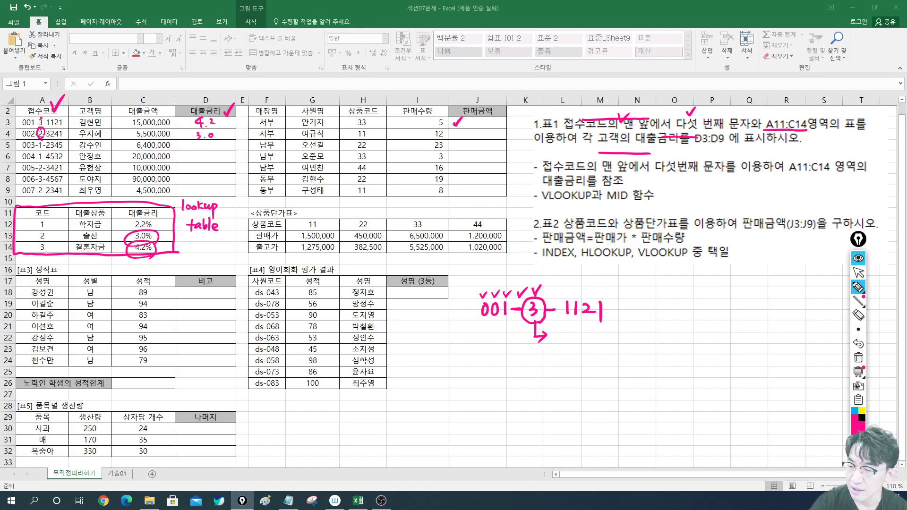
# Draw an arrow from the lookup table up to the 대출금리 column, and clear all pen annotations.
pyautogui.moveTo(163, 234)
pyautogui.mouseDown()
pyautogui.moveTo(193, 208)
pyautogui.moveTo(202, 168)
pyautogui.mouseUp()
pyautogui.moveTo(191, 176); pyautogui.dragTo(209, 188)
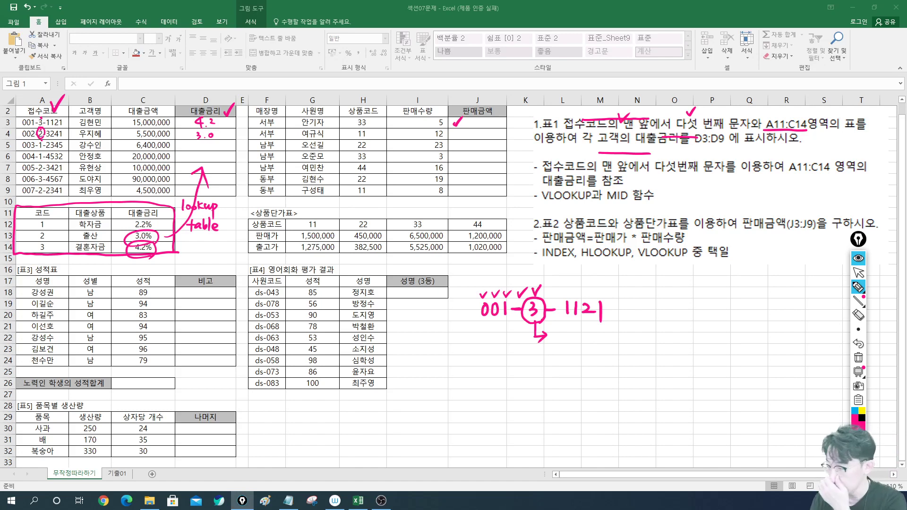
pyautogui.click(859, 358)
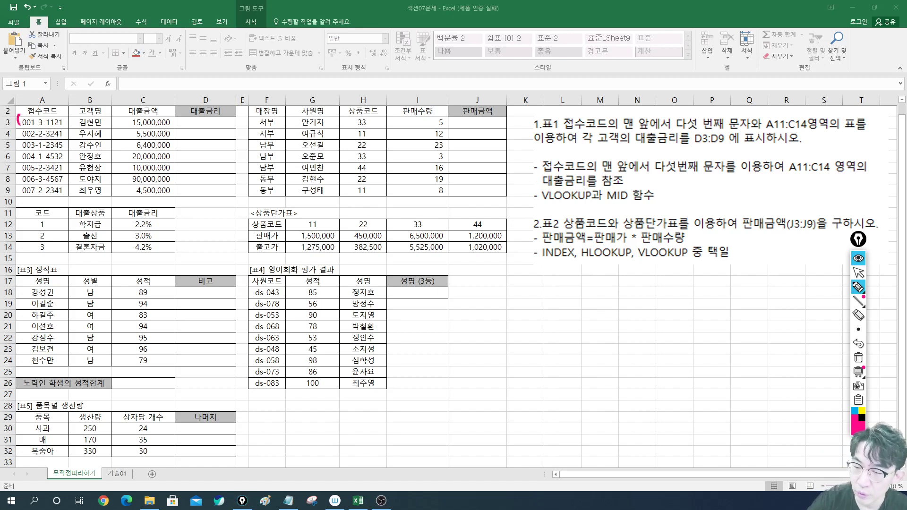
# Bracket the code in A3 with the pen and handwrite a copy of it in the empty area below the problems.
pyautogui.moveTo(19, 115)
pyautogui.mouseDown()
pyautogui.moveTo(19, 127)
pyautogui.moveTo(64, 127)
pyautogui.mouseUp()
pyautogui.moveTo(509, 291)
pyautogui.mouseDown()
pyautogui.moveTo(531, 302)
pyautogui.moveTo(561, 296)
pyautogui.moveTo(555, 302)
pyautogui.mouseUp()
pyautogui.moveTo(568, 296); pyautogui.dragTo(602, 301)
pyautogui.moveTo(606, 292); pyautogui.dragTo(621, 300)
pyautogui.moveTo(622, 287); pyautogui.dragTo(623, 302)
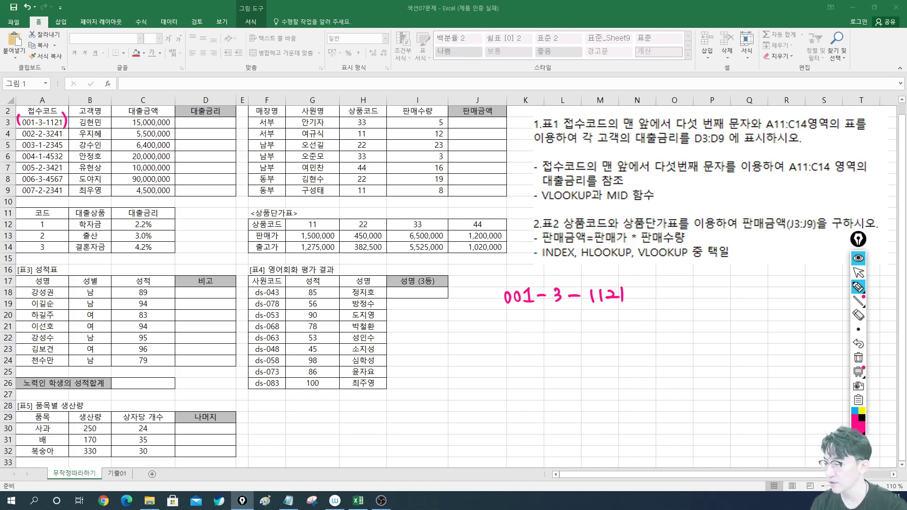
# Underline "MID 함수" in problem 1 and handwrite "MID(A3," below the handwritten code.
pyautogui.moveTo(605, 203); pyautogui.dragTo(654, 202)
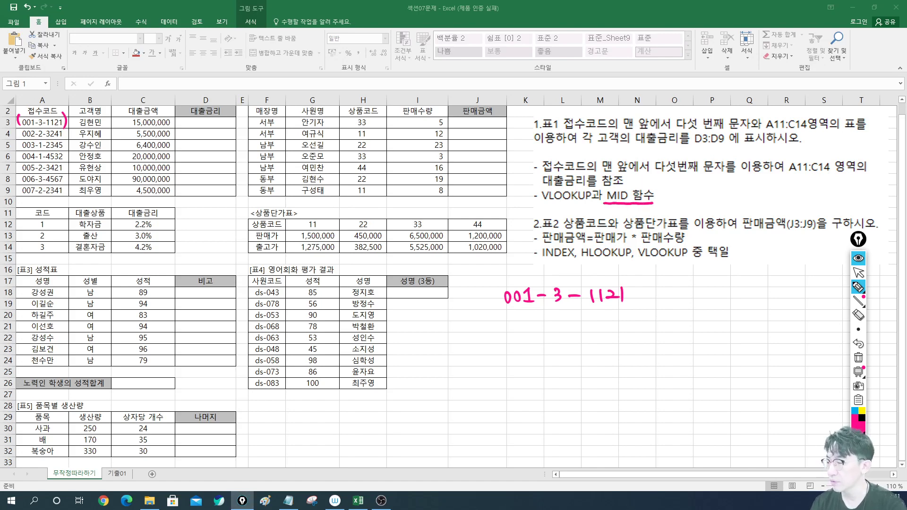
pyautogui.moveTo(461, 336)
pyautogui.mouseDown()
pyautogui.moveTo(465, 326)
pyautogui.moveTo(486, 336)
pyautogui.mouseUp()
pyautogui.moveTo(486, 324)
pyautogui.mouseDown()
pyautogui.moveTo(494, 326)
pyautogui.moveTo(486, 337)
pyautogui.moveTo(507, 337)
pyautogui.mouseUp()
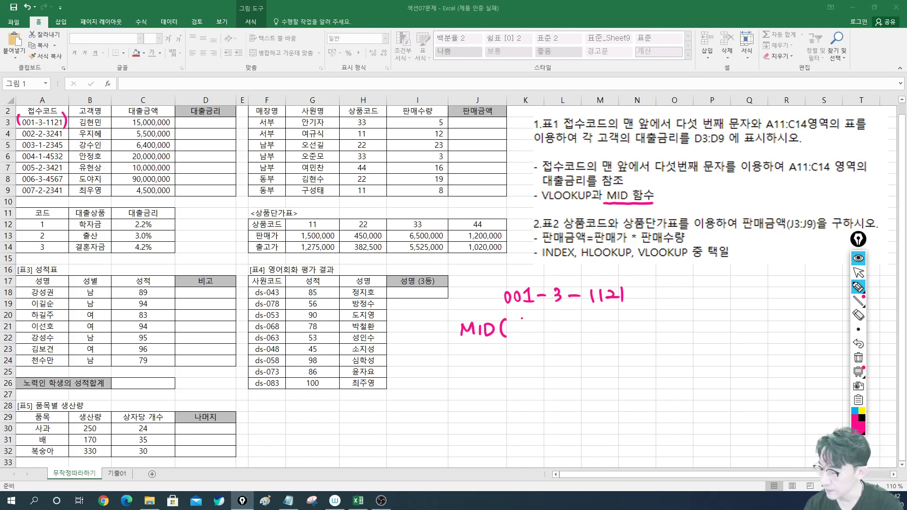
pyautogui.moveTo(523, 318); pyautogui.dragTo(518, 337)
pyautogui.moveTo(524, 319)
pyautogui.mouseDown()
pyautogui.moveTo(529, 336)
pyautogui.moveTo(526, 328)
pyautogui.moveTo(538, 327)
pyautogui.moveTo(533, 336)
pyautogui.moveTo(549, 340)
pyautogui.mouseUp()
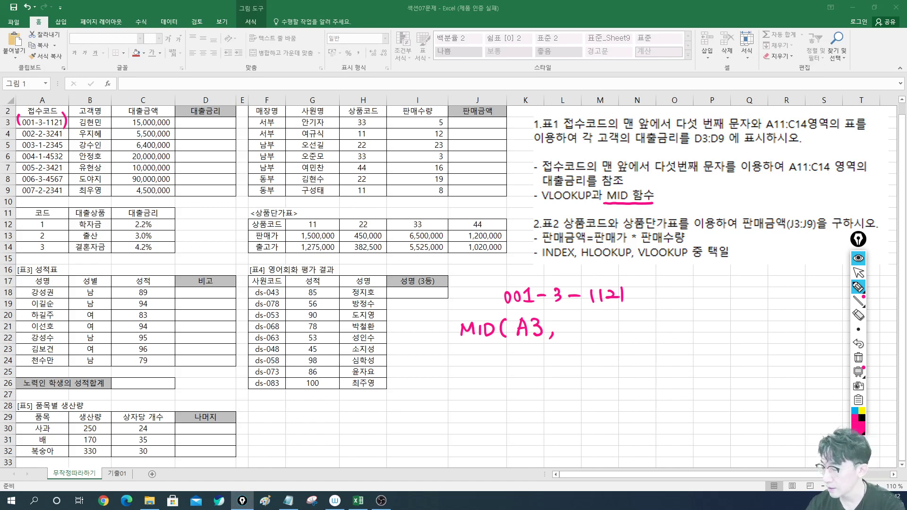
# Number the handwritten code's fifth character 5 and box it, complete the formula as MID(A3, 5, 1), and clear the annotations.
pyautogui.click(506, 283)
pyautogui.click(518, 283)
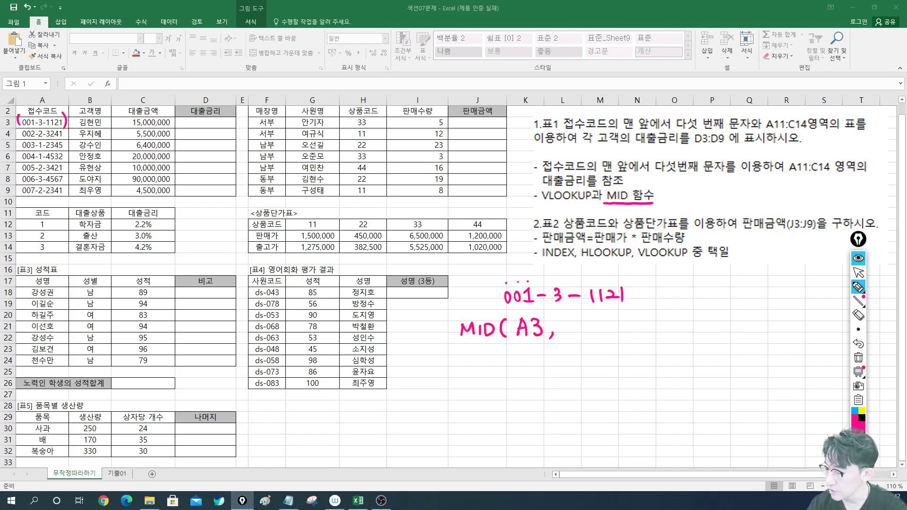
pyautogui.moveTo(560, 274)
pyautogui.mouseDown()
pyautogui.moveTo(553, 285)
pyautogui.moveTo(556, 273)
pyautogui.mouseUp()
pyautogui.moveTo(564, 320); pyautogui.dragTo(562, 336)
pyautogui.moveTo(565, 321)
pyautogui.mouseDown()
pyautogui.moveTo(573, 321)
pyautogui.moveTo(574, 343)
pyautogui.mouseUp()
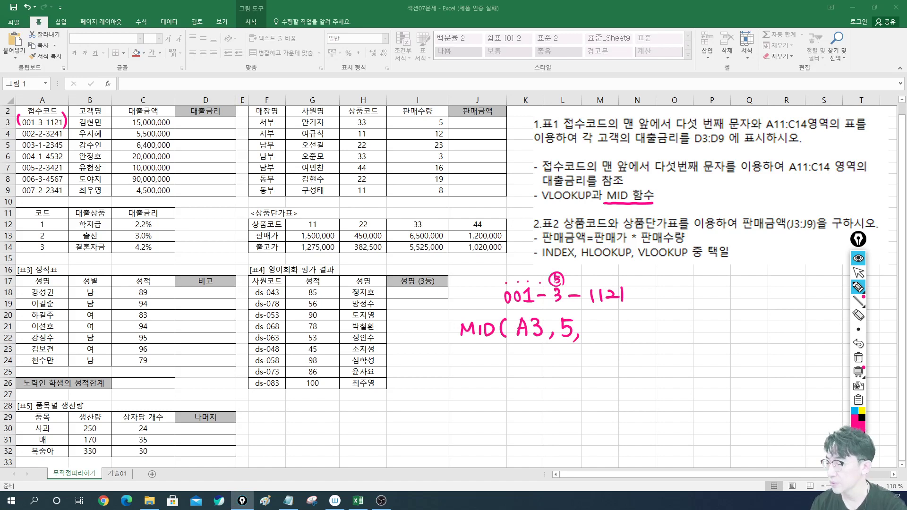
pyautogui.moveTo(553, 306)
pyautogui.mouseDown()
pyautogui.moveTo(566, 304)
pyautogui.moveTo(550, 286)
pyautogui.moveTo(551, 308)
pyautogui.moveTo(604, 341)
pyautogui.mouseUp()
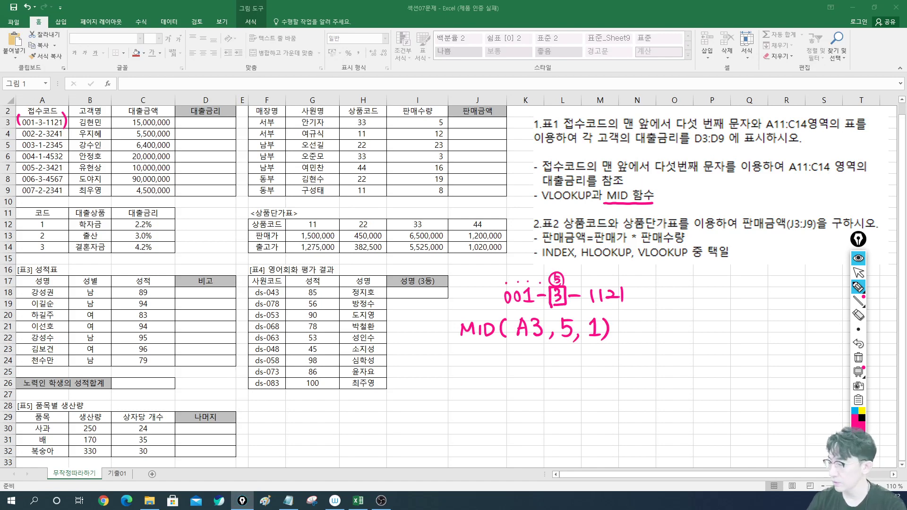
pyautogui.click(859, 357)
pyautogui.click(859, 273)
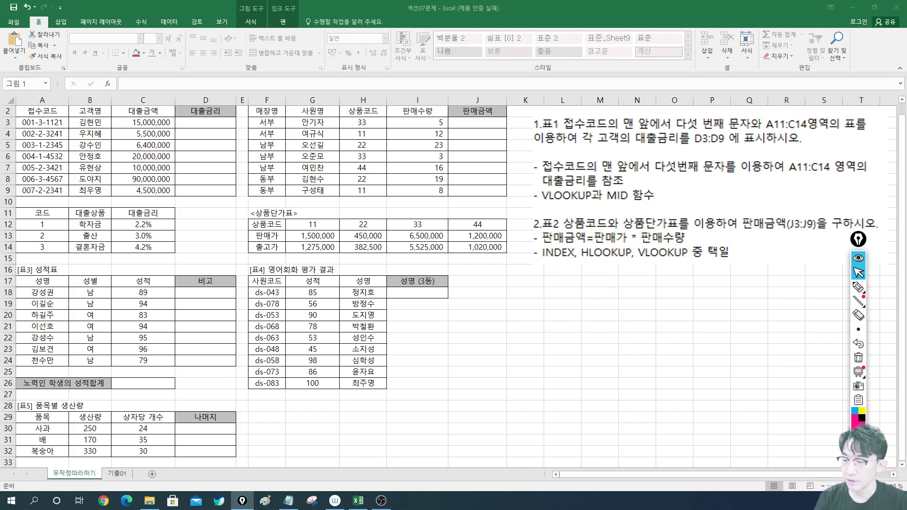
# Enter the formula =MID(A3, 5, 1) in cell D3.
pyautogui.click(206, 122)
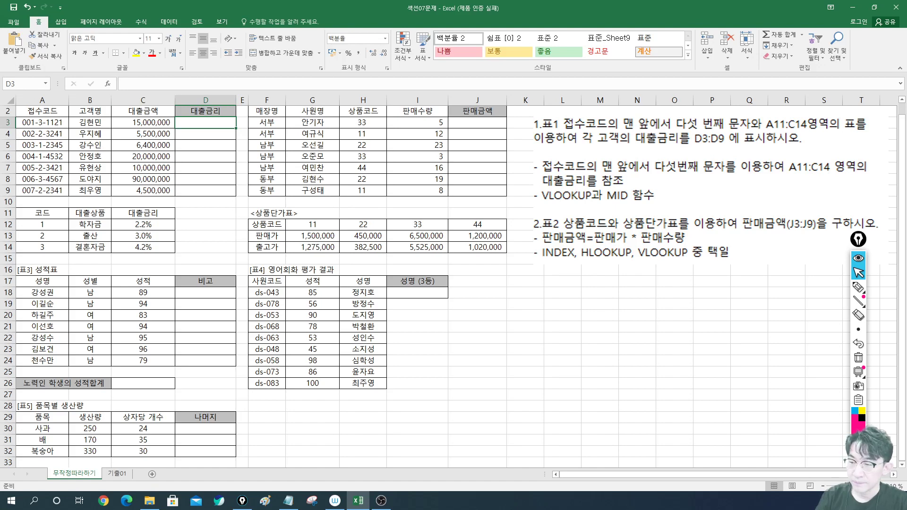
pyautogui.click(137, 83)
pyautogui.write('=')
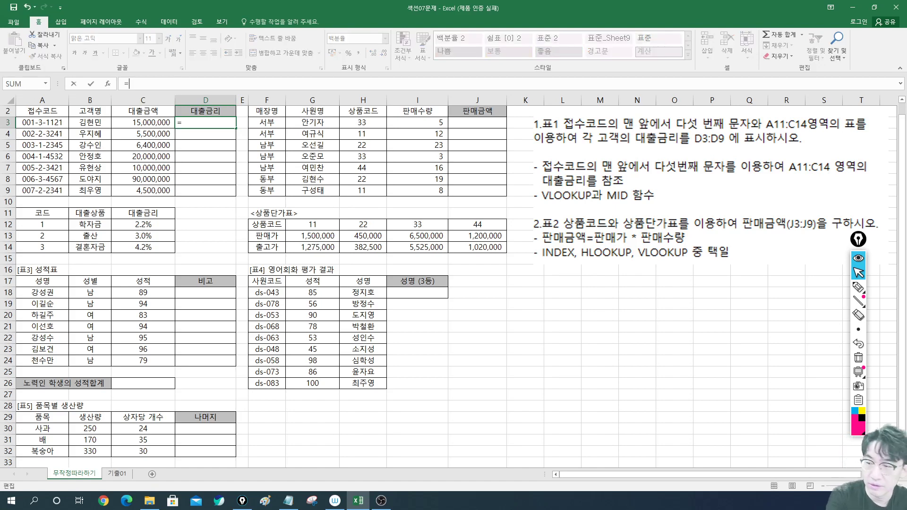
pyautogui.write('MID(')
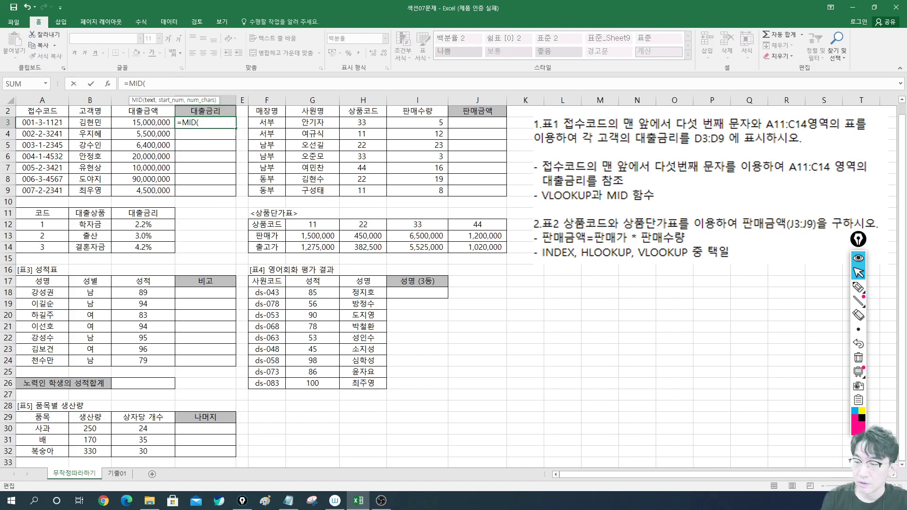
pyautogui.click(42, 123)
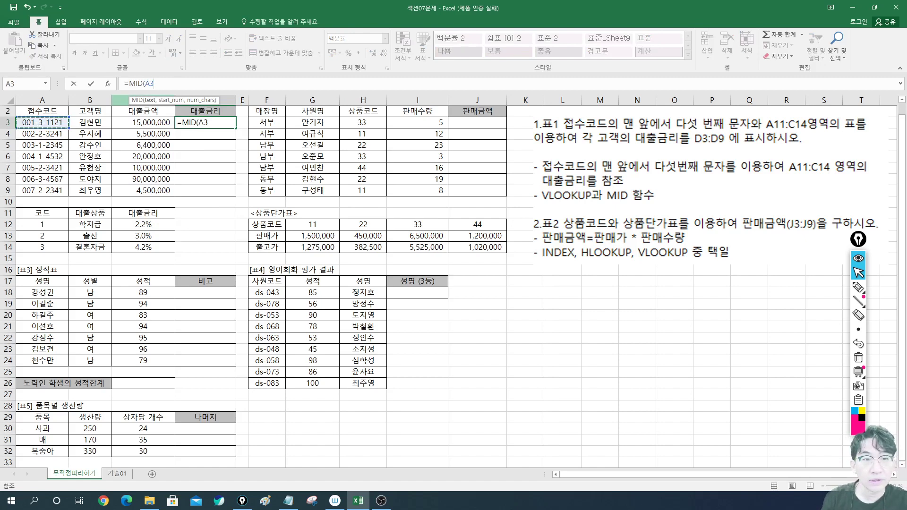
pyautogui.write(',')
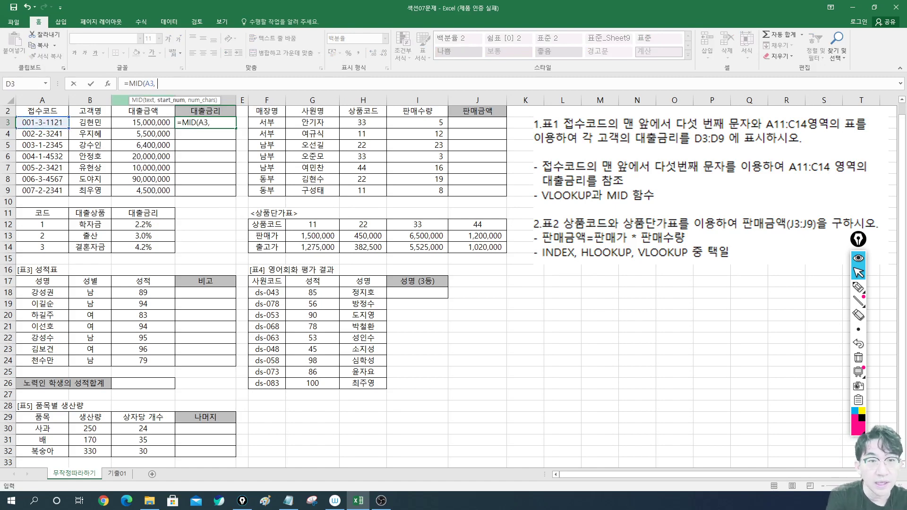
pyautogui.write(' 5, 1')
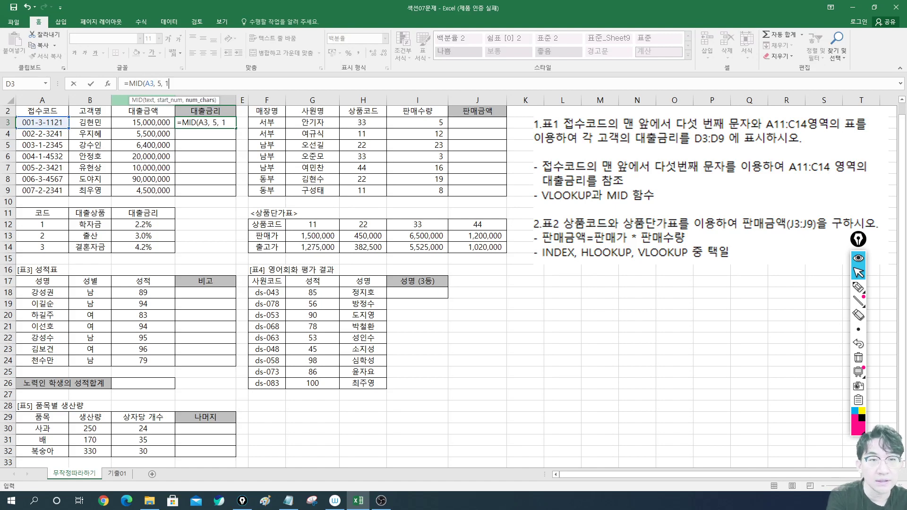
pyautogui.write(')')
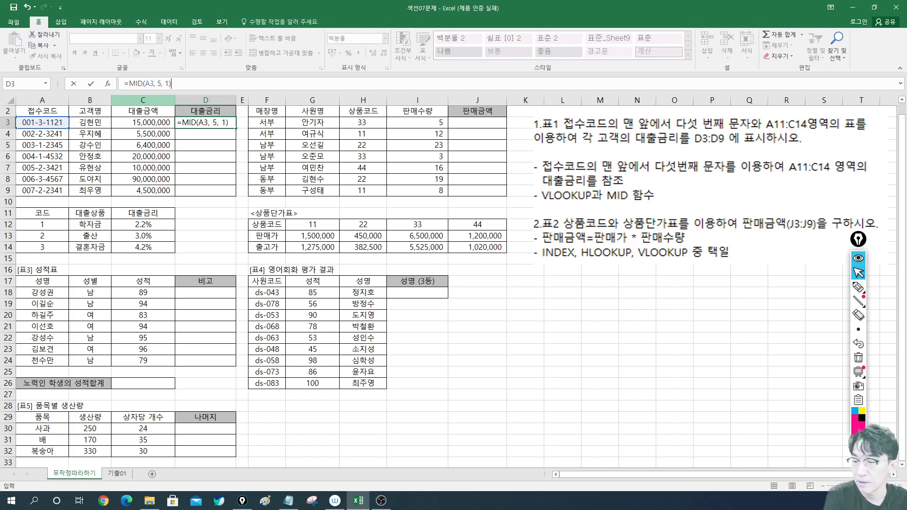
pyautogui.press('Return')
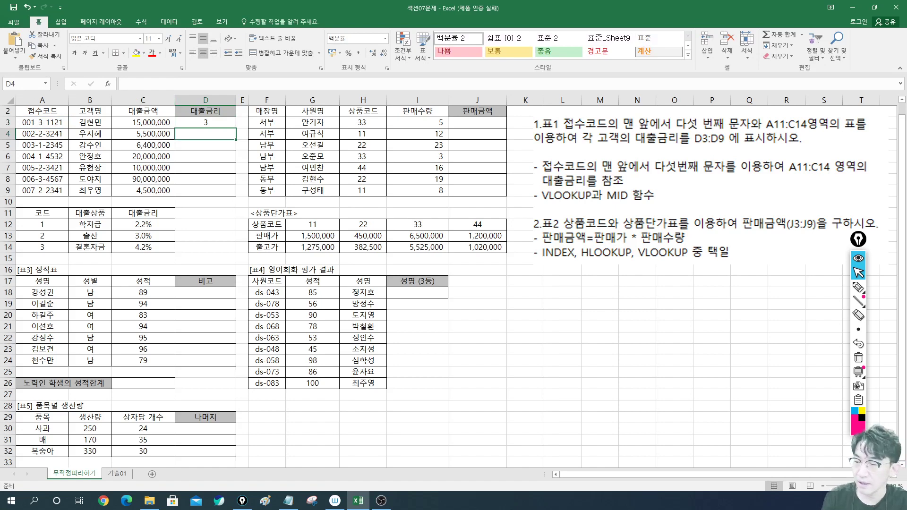
# Change the number of characters in D3's MID formula to 2.
pyautogui.click(206, 122)
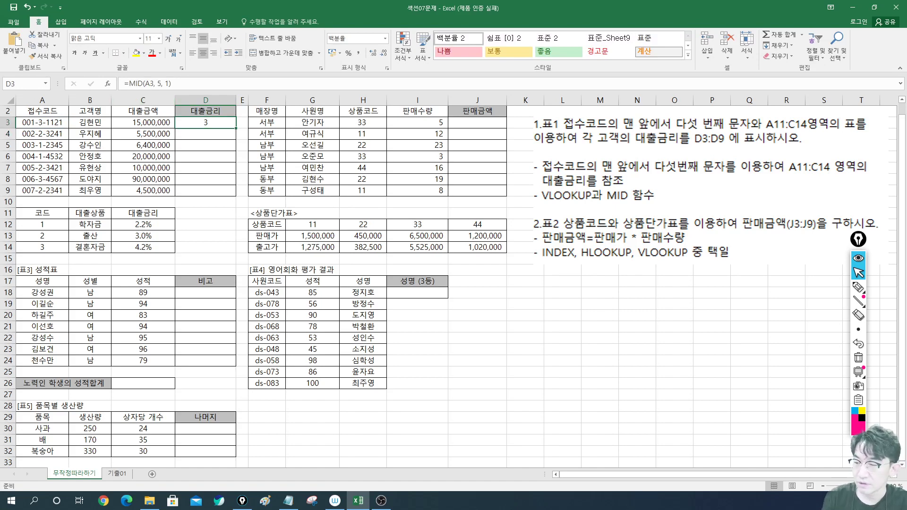
pyautogui.click(169, 84)
pyautogui.press('BackSpace')
pyautogui.write('2')
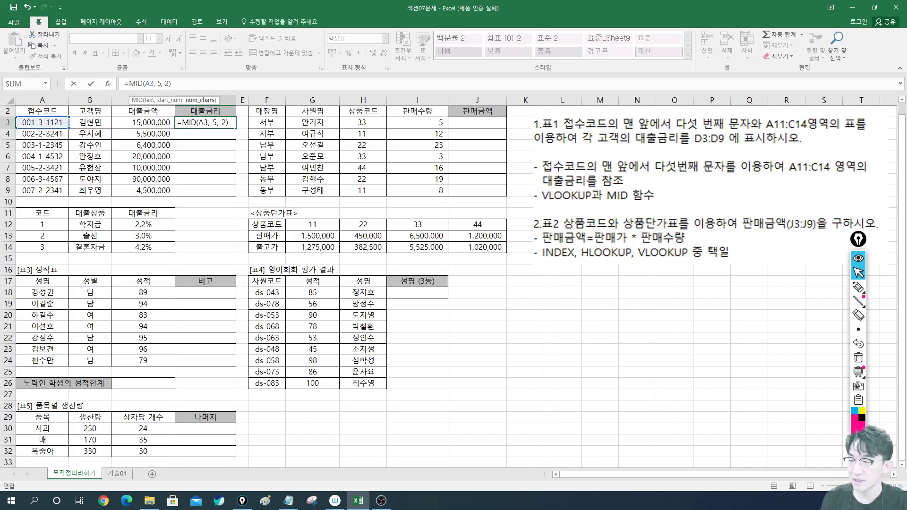
pyautogui.press('Return')
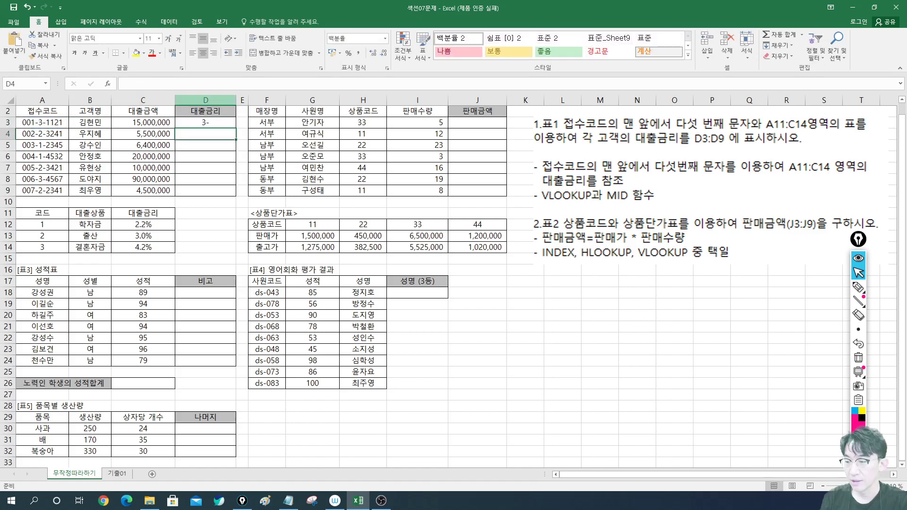
# Set the number of characters in D3's MID formula back to 1.
pyautogui.click(206, 122)
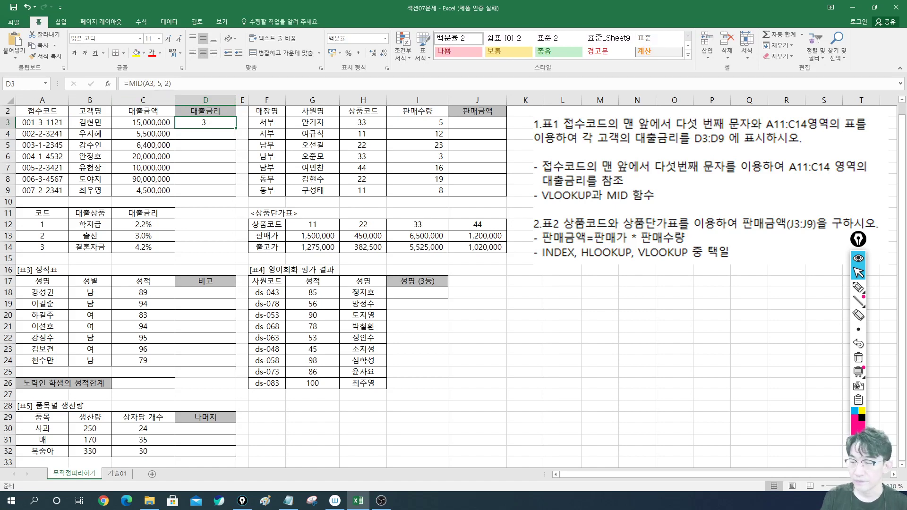
pyautogui.click(165, 84)
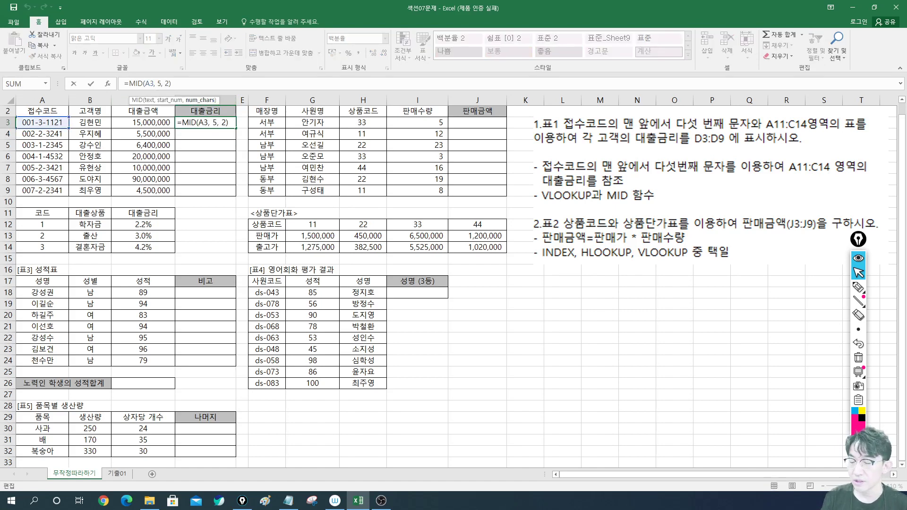
pyautogui.hotkey('ctrl', 'Return')
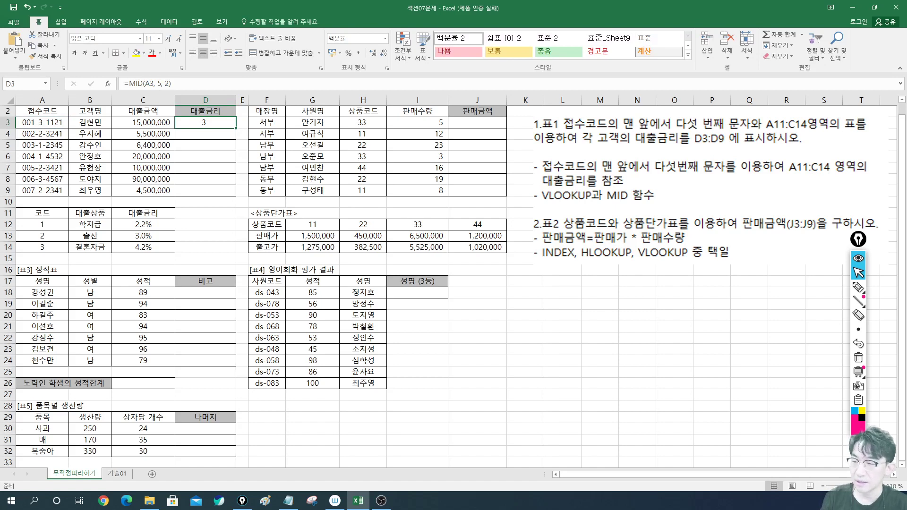
pyautogui.click(165, 83)
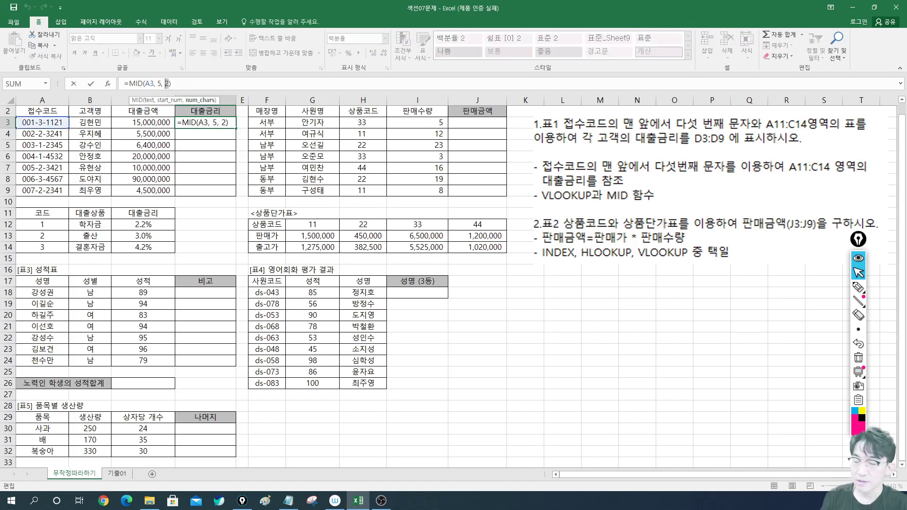
pyautogui.press('Delete')
pyautogui.write('1')
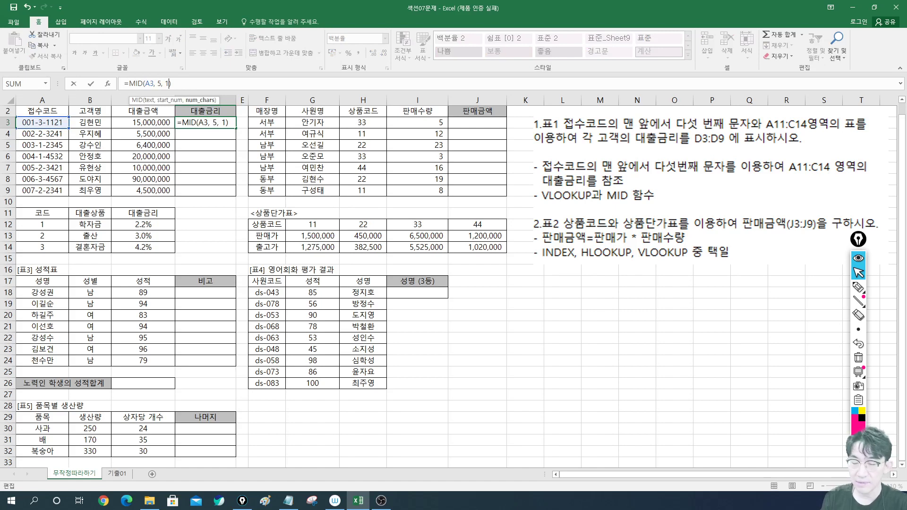
pyautogui.press('Return')
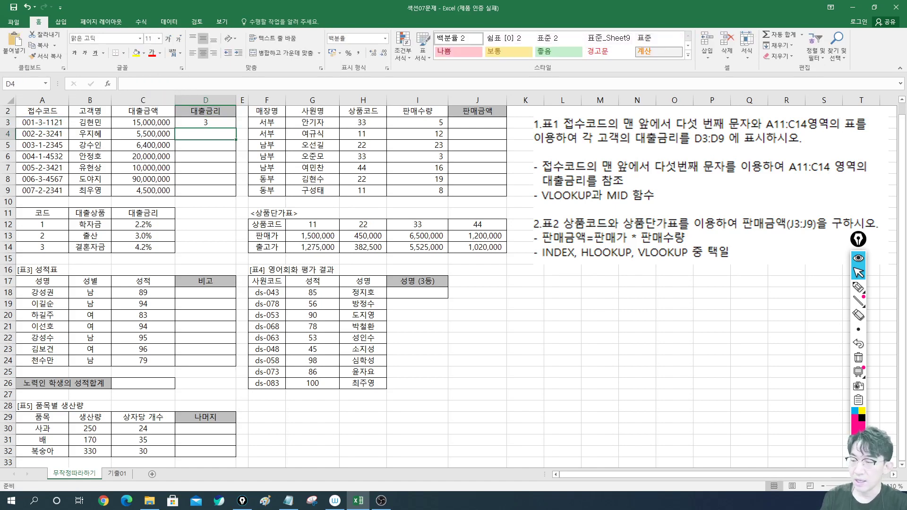
# Delete the MID formula from D3.
pyautogui.click(206, 122)
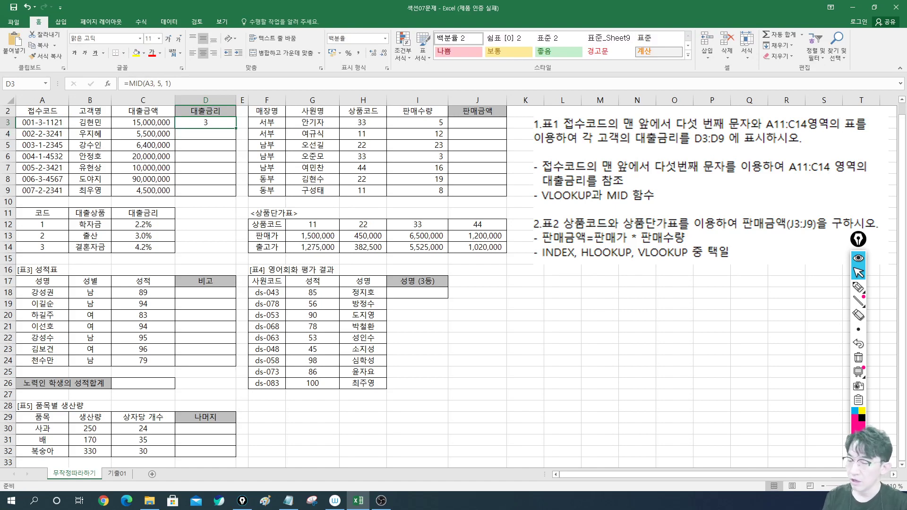
pyautogui.press('Delete')
pyautogui.click(206, 145)
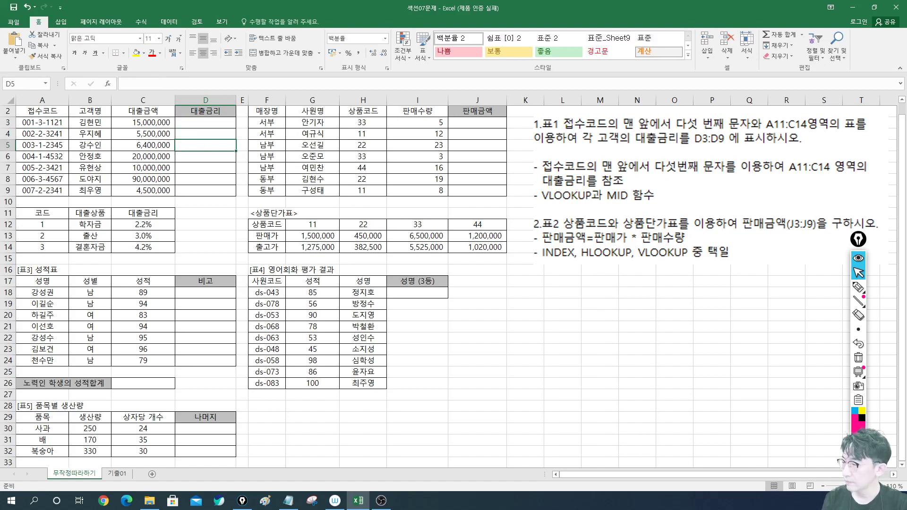
# Handwrite "Vlookup( 기준값," with the pen below the problems, adding "(찾을때)" under 기준값.
pyautogui.click(858, 286)
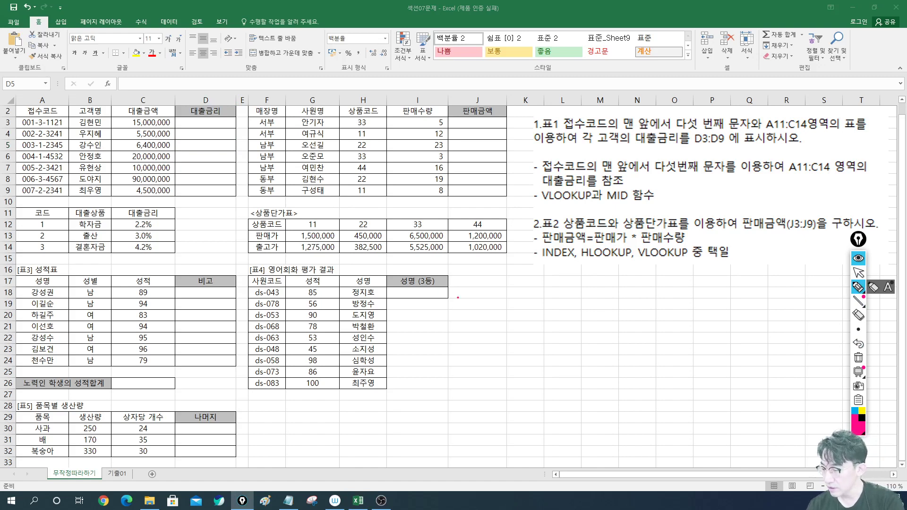
pyautogui.moveTo(458, 297)
pyautogui.mouseDown()
pyautogui.moveTo(464, 310)
pyautogui.moveTo(489, 302)
pyautogui.moveTo(513, 314)
pyautogui.moveTo(564, 300)
pyautogui.moveTo(570, 313)
pyautogui.moveTo(535, 335)
pyautogui.moveTo(553, 321)
pyautogui.moveTo(558, 335)
pyautogui.moveTo(568, 331)
pyautogui.mouseUp()
pyautogui.moveTo(569, 318); pyautogui.dragTo(573, 338)
pyautogui.moveTo(567, 293); pyautogui.dragTo(577, 301)
pyautogui.moveTo(569, 301); pyautogui.dragTo(573, 310)
pyautogui.moveTo(577, 301); pyautogui.dragTo(596, 317)
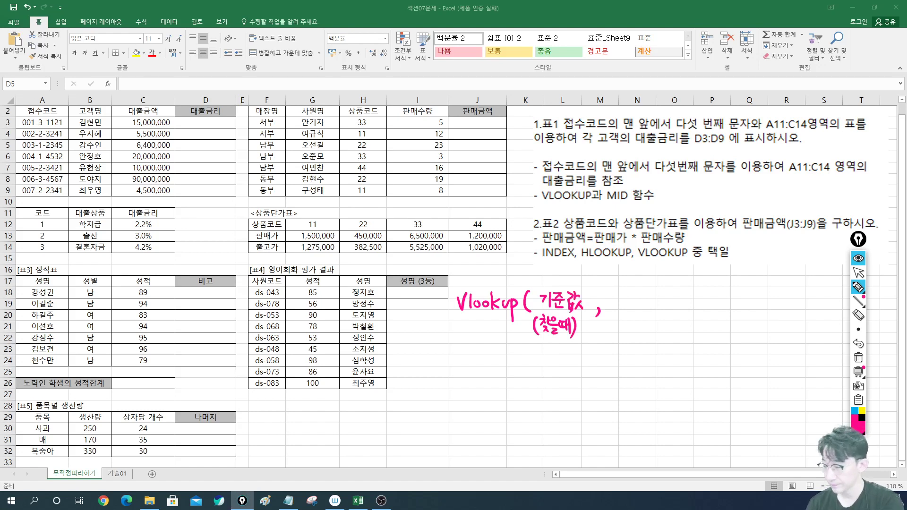
# Handwrite "범위" as the second Vlookup argument with "(lookuptable)" beneath it.
pyautogui.moveTo(616, 293); pyautogui.dragTo(621, 302)
pyautogui.moveTo(624, 293)
pyautogui.mouseDown()
pyautogui.moveTo(627, 307)
pyautogui.moveTo(634, 303)
pyautogui.mouseUp()
pyautogui.moveTo(632, 303)
pyautogui.mouseDown()
pyautogui.moveTo(639, 308)
pyautogui.moveTo(605, 330)
pyautogui.mouseUp()
pyautogui.moveTo(613, 314)
pyautogui.mouseDown()
pyautogui.moveTo(614, 329)
pyautogui.moveTo(617, 322)
pyautogui.mouseUp()
pyautogui.moveTo(623, 321); pyautogui.dragTo(627, 327)
pyautogui.moveTo(633, 318); pyautogui.dragTo(642, 326)
pyautogui.moveTo(640, 320)
pyautogui.mouseDown()
pyautogui.moveTo(640, 336)
pyautogui.moveTo(660, 326)
pyautogui.mouseUp()
pyautogui.moveTo(663, 310); pyautogui.dragTo(671, 336)
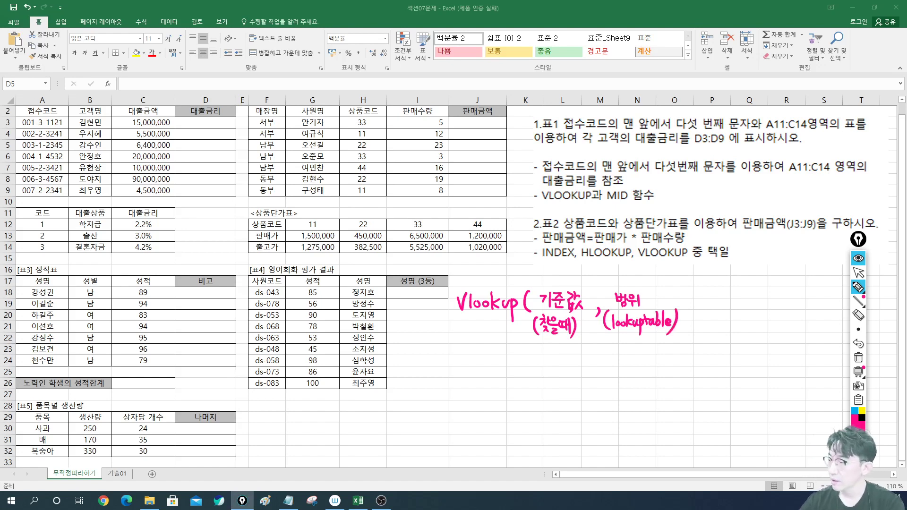
# Circle 접수코드 and box A11:C14영역의 with the label "lookup" in problem 1, and circle A3's code and its fifth character.
pyautogui.moveTo(601, 131)
pyautogui.mouseDown()
pyautogui.moveTo(560, 118)
pyautogui.moveTo(611, 123)
pyautogui.mouseUp()
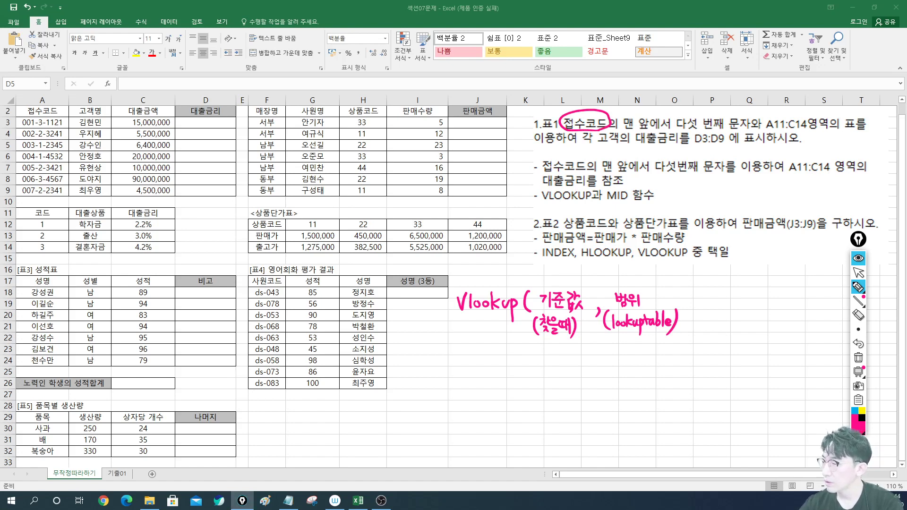
pyautogui.moveTo(763, 131)
pyautogui.mouseDown()
pyautogui.moveTo(842, 131)
pyautogui.moveTo(844, 116)
pyautogui.moveTo(757, 130)
pyautogui.moveTo(775, 109)
pyautogui.moveTo(801, 107)
pyautogui.mouseUp()
pyautogui.click(810, 110)
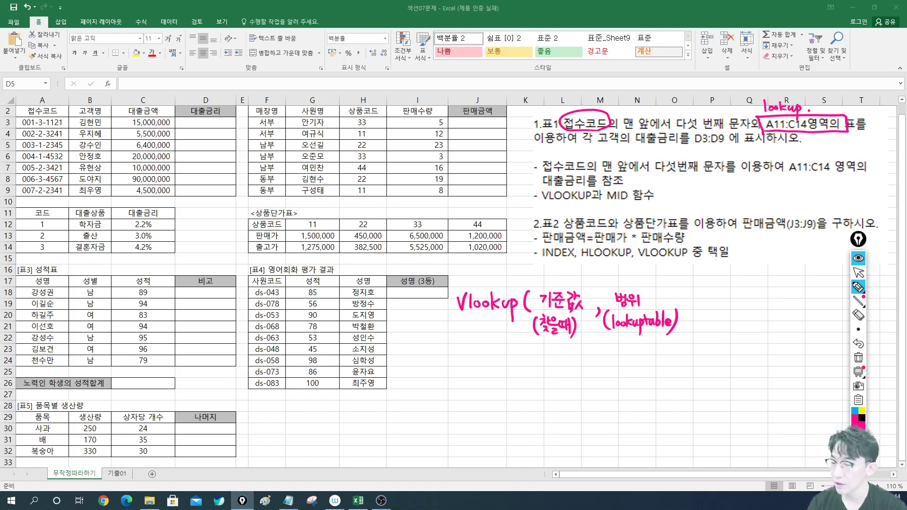
pyautogui.moveTo(58, 133)
pyautogui.mouseDown()
pyautogui.moveTo(15, 130)
pyautogui.moveTo(71, 122)
pyautogui.moveTo(44, 128)
pyautogui.moveTo(42, 116)
pyautogui.mouseUp()
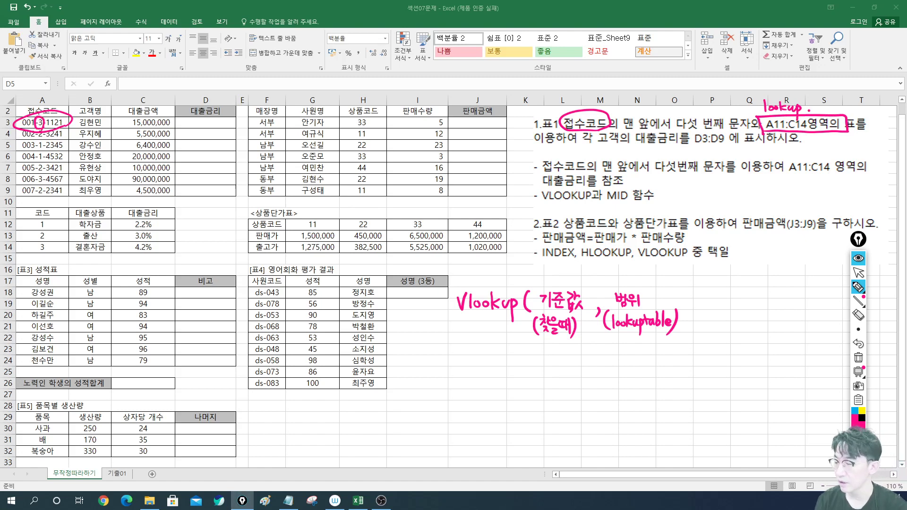
# Circle the 기준값 argument, box the A11:C14 table, and cross out its header row with the pen.
pyautogui.moveTo(562, 348)
pyautogui.mouseDown()
pyautogui.moveTo(565, 272)
pyautogui.moveTo(569, 353)
pyautogui.mouseUp()
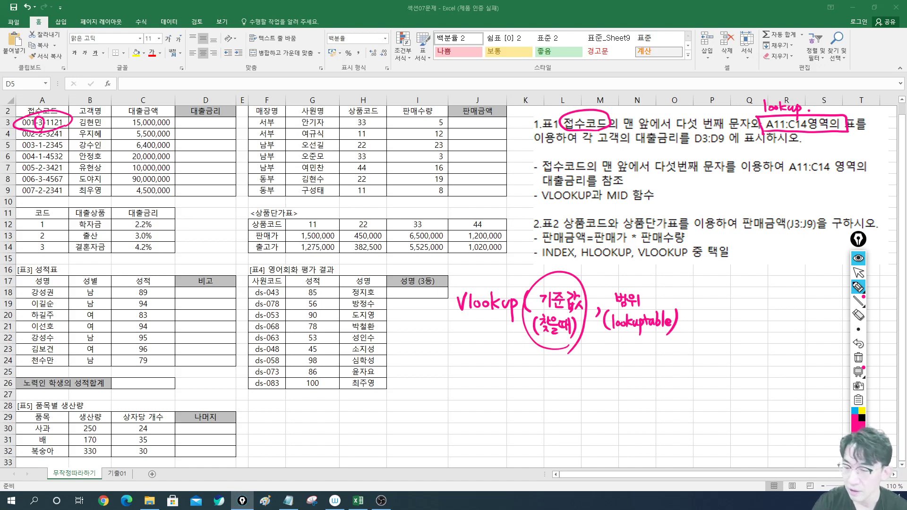
pyautogui.moveTo(14, 208); pyautogui.dragTo(13, 255)
pyautogui.moveTo(13, 208)
pyautogui.mouseDown()
pyautogui.moveTo(176, 209)
pyautogui.moveTo(179, 258)
pyautogui.mouseUp()
pyautogui.moveTo(13, 255); pyautogui.dragTo(186, 258)
pyautogui.moveTo(4, 222)
pyautogui.mouseDown()
pyautogui.moveTo(169, 216)
pyautogui.moveTo(151, 203)
pyautogui.moveTo(163, 202)
pyautogui.mouseUp()
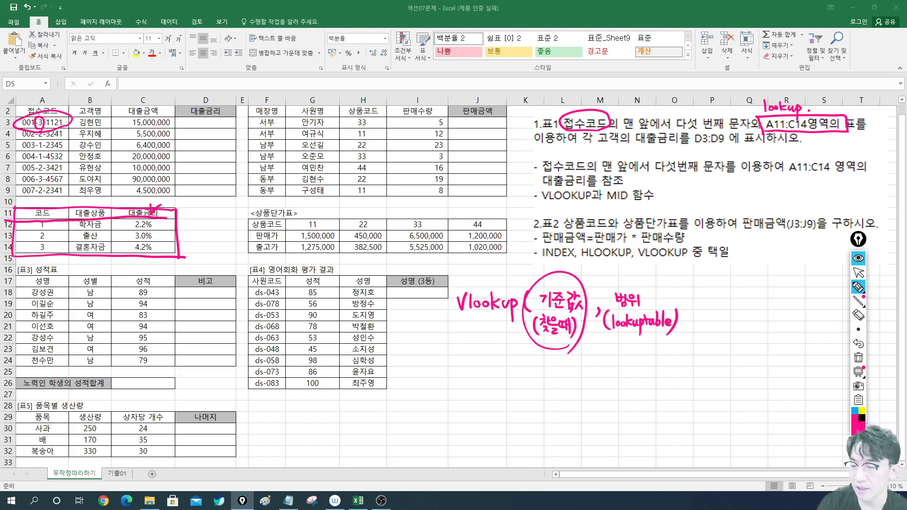
pyautogui.moveTo(90, 209)
pyautogui.mouseDown()
pyautogui.moveTo(100, 206)
pyautogui.moveTo(63, 201)
pyautogui.mouseUp()
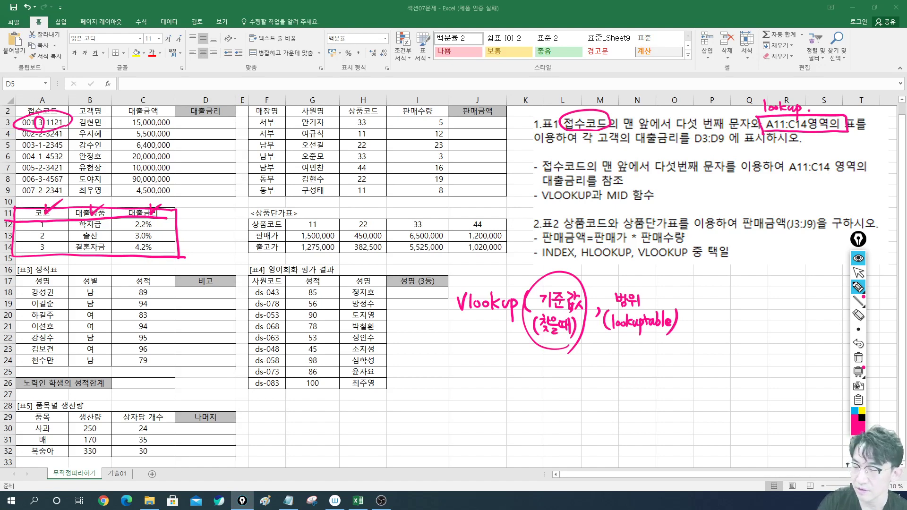
pyautogui.moveTo(28, 219); pyautogui.dragTo(113, 212)
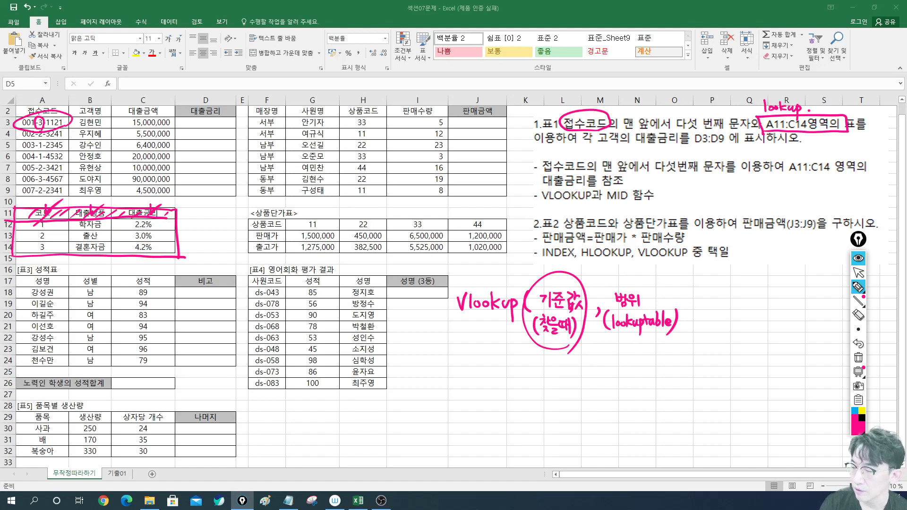
# Handwrite "A12 : C14" beneath "(lookuptable)", with a down arrow leading to the absolute range "$A$12 : $C$14".
pyautogui.moveTo(611, 360)
pyautogui.mouseDown()
pyautogui.moveTo(614, 346)
pyautogui.moveTo(618, 361)
pyautogui.mouseUp()
pyautogui.moveTo(612, 355); pyautogui.dragTo(681, 354)
pyautogui.click(645, 351)
pyautogui.click(645, 358)
pyautogui.moveTo(679, 346)
pyautogui.mouseDown()
pyautogui.moveTo(680, 360)
pyautogui.moveTo(648, 374)
pyautogui.mouseUp()
pyautogui.moveTo(636, 370); pyautogui.dragTo(654, 371)
pyautogui.moveTo(614, 394)
pyautogui.mouseDown()
pyautogui.moveTo(606, 405)
pyautogui.moveTo(622, 393)
pyautogui.mouseUp()
pyautogui.moveTo(623, 393); pyautogui.dragTo(628, 407)
pyautogui.moveTo(619, 402); pyautogui.dragTo(642, 406)
pyautogui.moveTo(645, 394); pyautogui.dragTo(675, 403)
pyautogui.click(664, 395)
pyautogui.click(664, 403)
pyautogui.moveTo(679, 387)
pyautogui.mouseDown()
pyautogui.moveTo(679, 405)
pyautogui.moveTo(714, 391)
pyautogui.moveTo(698, 402)
pyautogui.moveTo(705, 410)
pyautogui.moveTo(718, 405)
pyautogui.mouseUp()
pyautogui.click(702, 394)
pyautogui.click(701, 402)
pyautogui.moveTo(726, 391); pyautogui.dragTo(734, 398)
pyautogui.moveTo(730, 390); pyautogui.dragTo(729, 410)
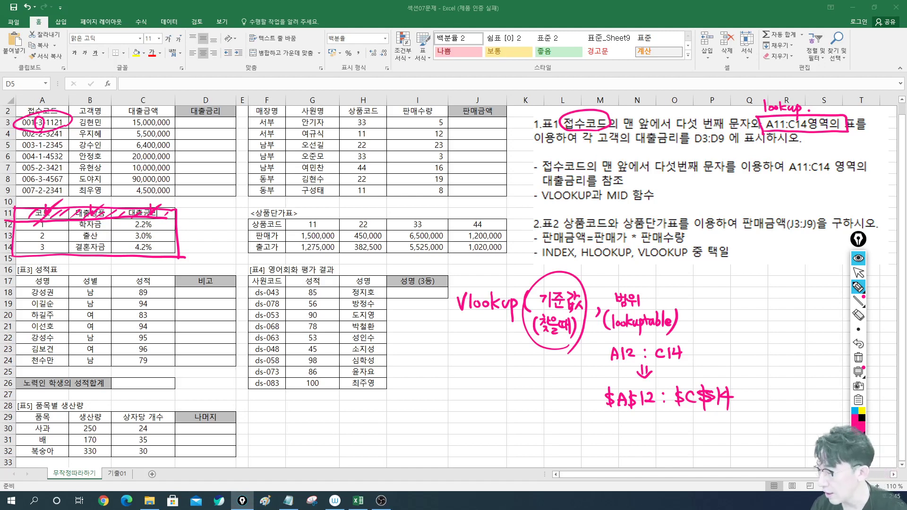
# Draw an arrow from 기준값 to a handwritten "mid(A3,5,1)" with 3 as its result, and underline the fifth-character wording in problem 1.
pyautogui.moveTo(535, 334); pyautogui.dragTo(514, 351)
pyautogui.moveTo(514, 341)
pyautogui.mouseDown()
pyautogui.moveTo(514, 352)
pyautogui.moveTo(526, 349)
pyautogui.mouseUp()
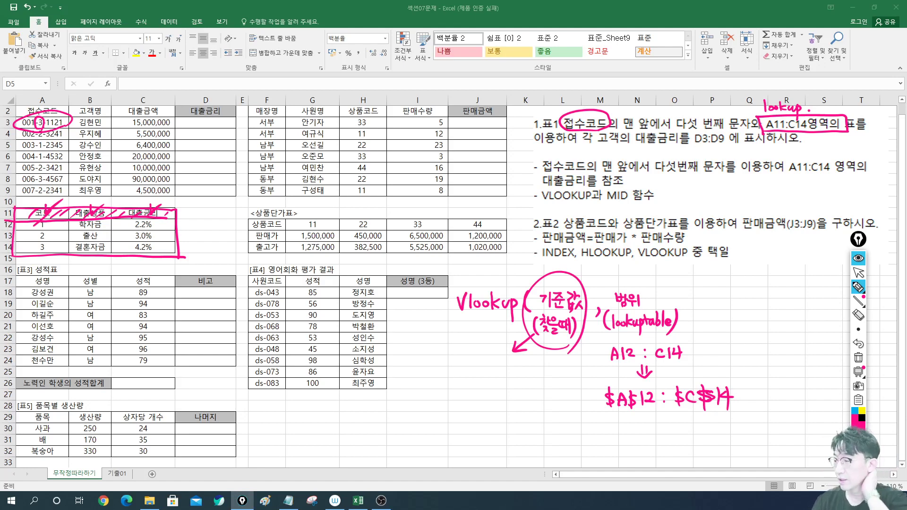
pyautogui.moveTo(691, 132); pyautogui.dragTo(747, 125)
pyautogui.moveTo(415, 370); pyautogui.dragTo(426, 380)
pyautogui.moveTo(429, 370)
pyautogui.mouseDown()
pyautogui.moveTo(430, 379)
pyautogui.moveTo(467, 371)
pyautogui.moveTo(462, 378)
pyautogui.mouseUp()
pyautogui.moveTo(474, 375)
pyautogui.mouseDown()
pyautogui.moveTo(471, 382)
pyautogui.moveTo(488, 367)
pyautogui.mouseUp()
pyautogui.moveTo(481, 372); pyautogui.dragTo(509, 386)
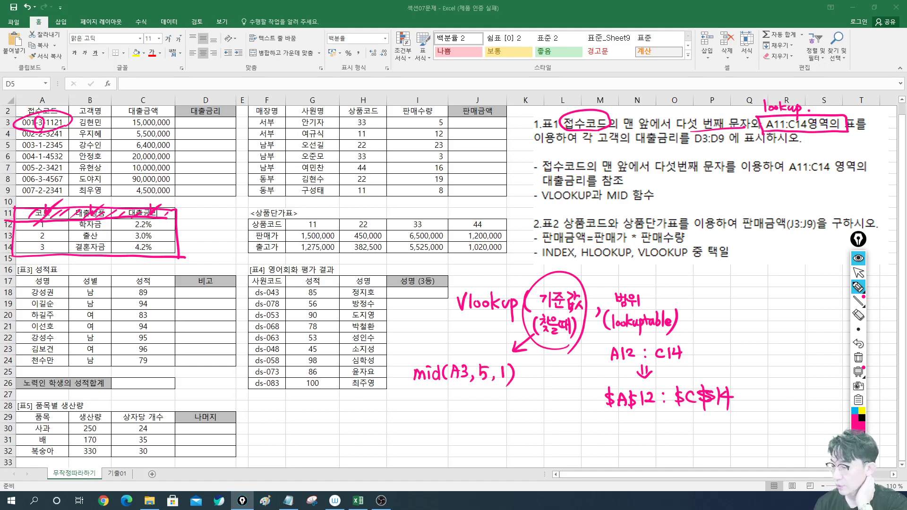
pyautogui.moveTo(414, 387)
pyautogui.mouseDown()
pyautogui.moveTo(518, 385)
pyautogui.moveTo(465, 399)
pyautogui.mouseUp()
pyautogui.moveTo(469, 386); pyautogui.dragTo(465, 425)
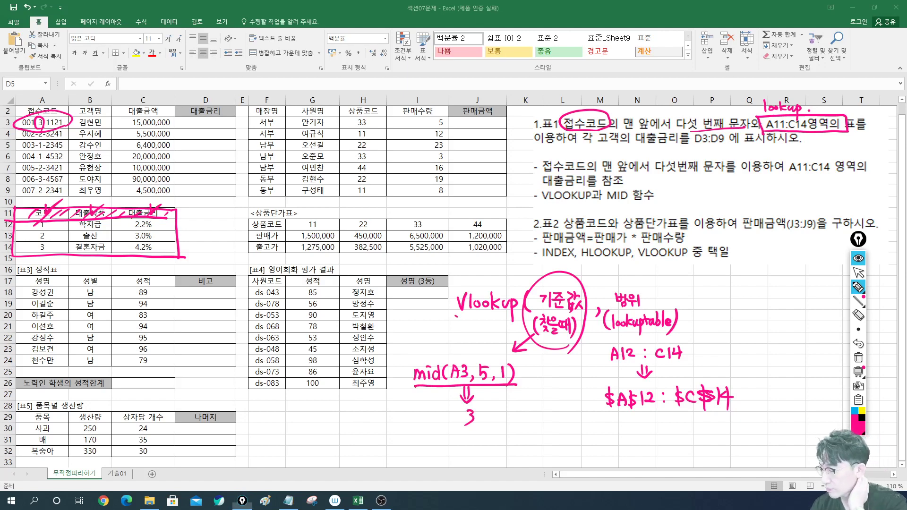
# Underline the first two Vlookup arguments, handwrite "열번호," as the third, underline it, and circle 범위.
pyautogui.moveTo(457, 317); pyautogui.dragTo(580, 313)
pyautogui.moveTo(688, 306); pyautogui.dragTo(685, 317)
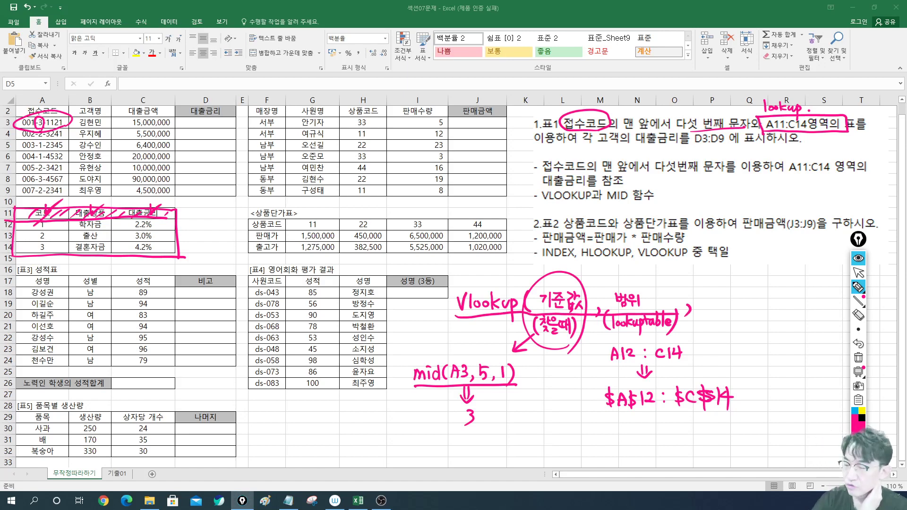
pyautogui.moveTo(698, 295); pyautogui.dragTo(724, 308)
pyautogui.moveTo(728, 294); pyautogui.dragTo(739, 308)
pyautogui.moveTo(743, 304); pyautogui.dragTo(741, 310)
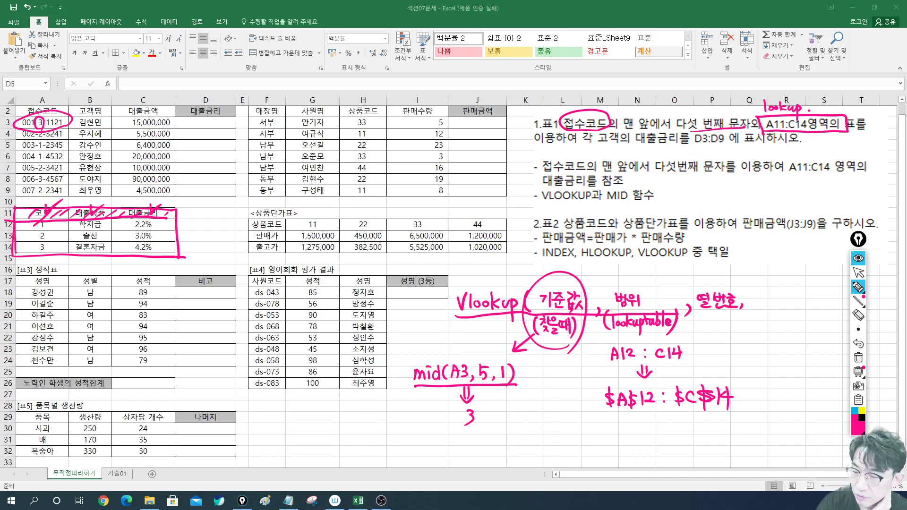
pyautogui.moveTo(632, 280)
pyautogui.mouseDown()
pyautogui.moveTo(639, 312)
pyautogui.moveTo(635, 280)
pyautogui.mouseUp()
pyautogui.moveTo(700, 312); pyautogui.dragTo(739, 312)
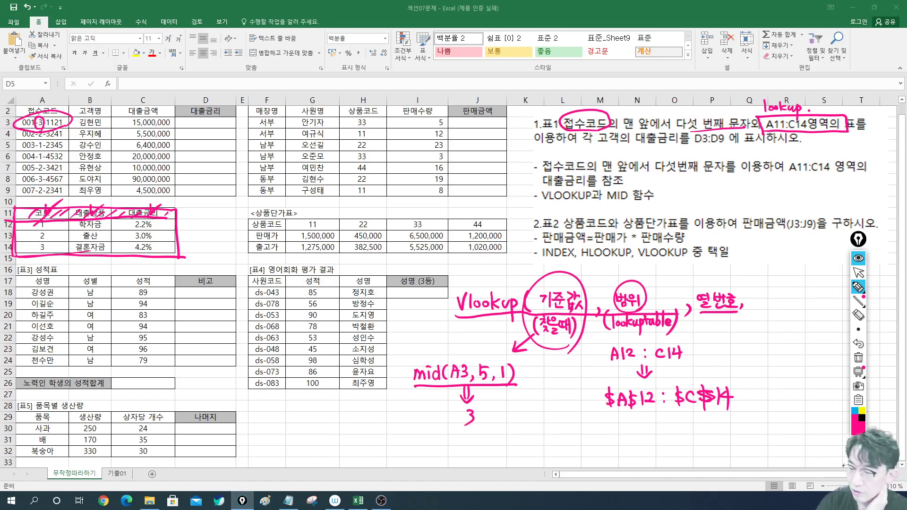
# Outline the A12:C14 data rows in pen, cross out the 대출상품 column, and circle the 대출금리 header and its rates.
pyautogui.moveTo(15, 220); pyautogui.dragTo(14, 254)
pyautogui.moveTo(15, 218)
pyautogui.mouseDown()
pyautogui.moveTo(175, 218)
pyautogui.moveTo(174, 256)
pyautogui.moveTo(29, 259)
pyautogui.mouseUp()
pyautogui.moveTo(107, 226)
pyautogui.mouseDown()
pyautogui.moveTo(97, 237)
pyautogui.moveTo(106, 235)
pyautogui.mouseUp()
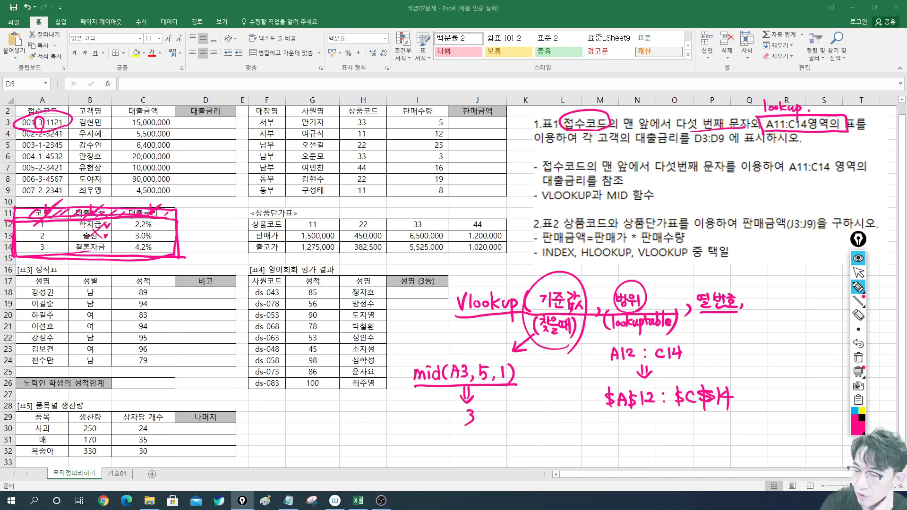
pyautogui.moveTo(158, 206)
pyautogui.mouseDown()
pyautogui.moveTo(126, 213)
pyautogui.moveTo(155, 204)
pyautogui.mouseUp()
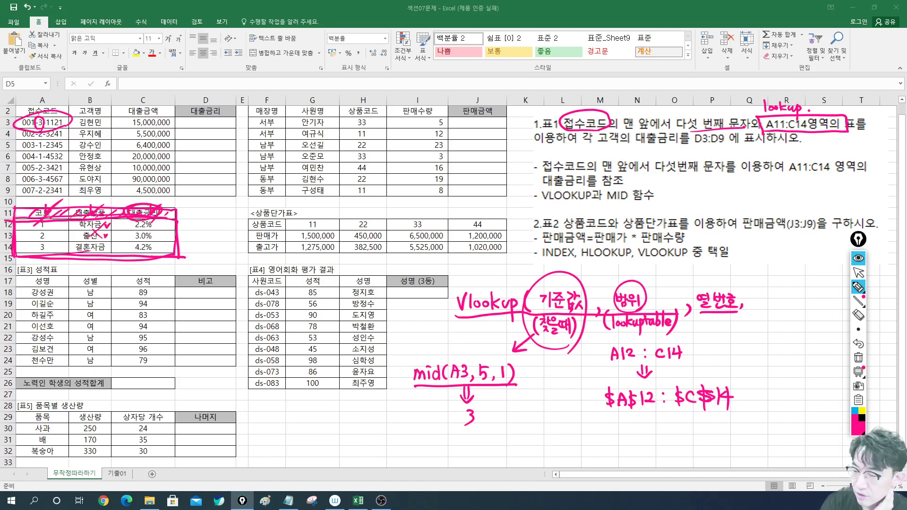
pyautogui.moveTo(136, 255)
pyautogui.mouseDown()
pyautogui.moveTo(134, 241)
pyautogui.moveTo(157, 231)
pyautogui.moveTo(136, 219)
pyautogui.mouseUp()
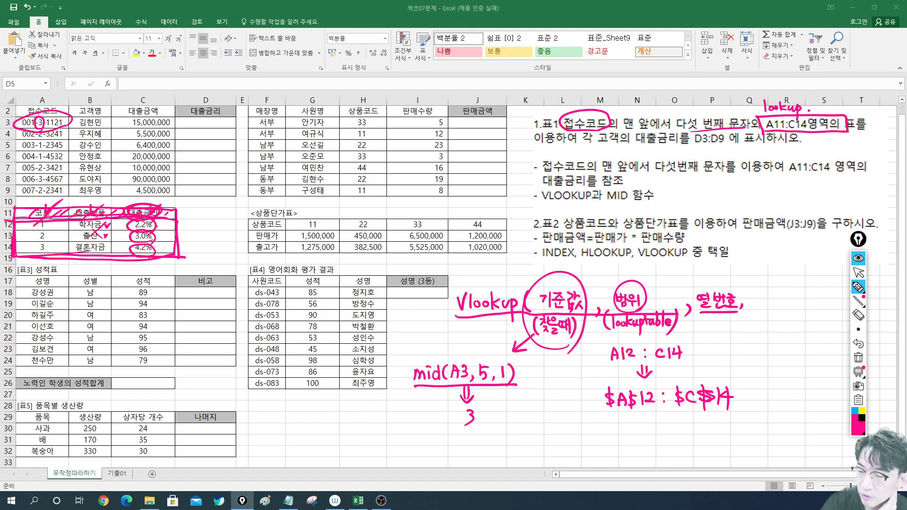
# Label the table columns 1열, 2열 and 3열, note "열:세로" and "행:가로 (행가로)" beside them, and write 3 under 열번호.
pyautogui.moveTo(45, 198)
pyautogui.mouseDown()
pyautogui.moveTo(47, 207)
pyautogui.moveTo(117, 206)
pyautogui.moveTo(152, 196)
pyautogui.moveTo(158, 204)
pyautogui.moveTo(120, 254)
pyautogui.moveTo(163, 212)
pyautogui.moveTo(212, 230)
pyautogui.moveTo(233, 227)
pyautogui.moveTo(198, 249)
pyautogui.moveTo(221, 251)
pyautogui.mouseUp()
pyautogui.moveTo(224, 241)
pyautogui.mouseDown()
pyautogui.moveTo(225, 253)
pyautogui.moveTo(236, 252)
pyautogui.moveTo(194, 268)
pyautogui.moveTo(213, 266)
pyautogui.mouseUp()
pyautogui.click(243, 248)
pyautogui.moveTo(211, 269); pyautogui.dragTo(237, 268)
pyautogui.moveTo(235, 262); pyautogui.dragTo(238, 274)
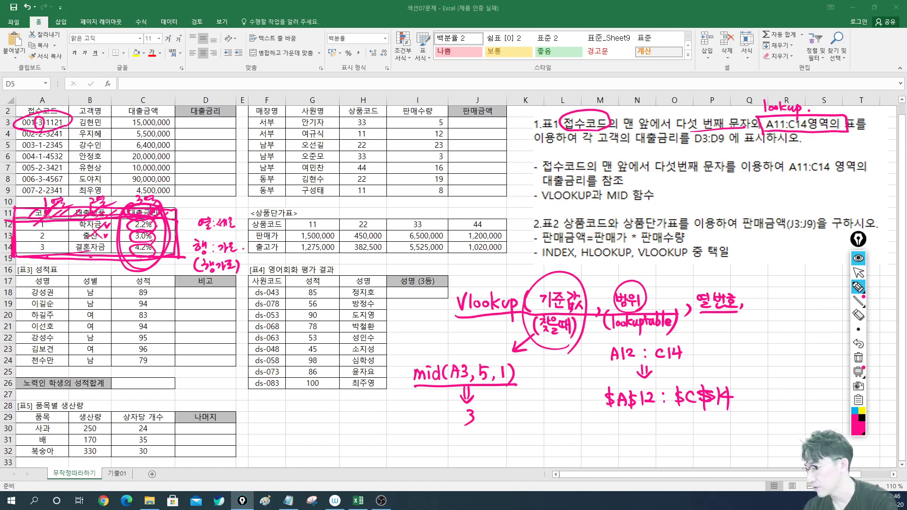
pyautogui.moveTo(711, 321)
pyautogui.mouseDown()
pyautogui.moveTo(718, 326)
pyautogui.moveTo(709, 332)
pyautogui.mouseUp()
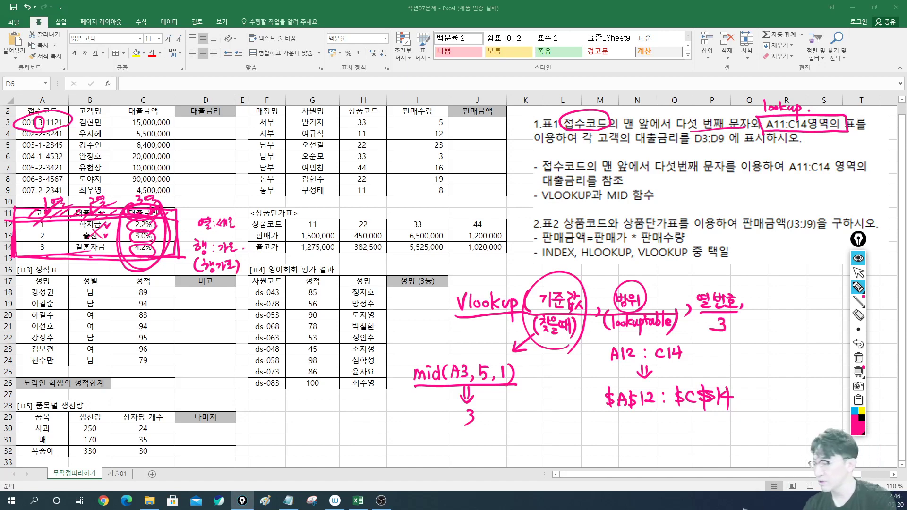
# Handwrite "true(생략가능)" and "false" as the fourth Vlookup argument, close the parenthesis, and underline the true option.
pyautogui.moveTo(758, 283); pyautogui.dragTo(761, 301)
pyautogui.moveTo(753, 293); pyautogui.dragTo(768, 292)
pyautogui.moveTo(770, 292); pyautogui.dragTo(778, 299)
pyautogui.moveTo(779, 297); pyautogui.dragTo(787, 299)
pyautogui.moveTo(758, 327); pyautogui.dragTo(755, 347)
pyautogui.moveTo(747, 338); pyautogui.dragTo(770, 345)
pyautogui.moveTo(778, 335)
pyautogui.mouseDown()
pyautogui.moveTo(773, 344)
pyautogui.moveTo(787, 344)
pyautogui.mouseUp()
pyautogui.moveTo(794, 285)
pyautogui.mouseDown()
pyautogui.moveTo(790, 300)
pyautogui.moveTo(798, 294)
pyautogui.mouseUp()
pyautogui.moveTo(801, 287)
pyautogui.mouseDown()
pyautogui.moveTo(833, 302)
pyautogui.moveTo(829, 326)
pyautogui.mouseUp()
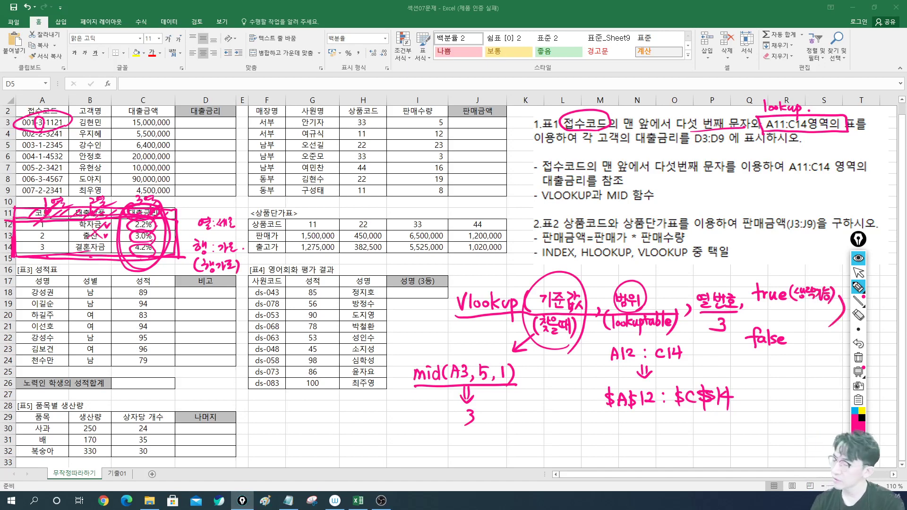
pyautogui.moveTo(754, 304); pyautogui.dragTo(836, 301)
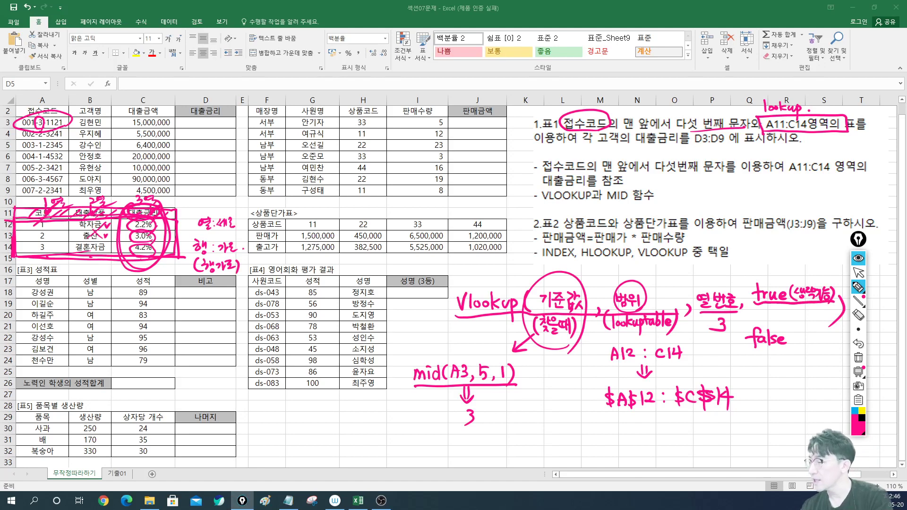
# Annotate true with "일치하거나, 작은값" above it and false with "(정확하게 일치)" below it.
pyautogui.moveTo(740, 257)
pyautogui.mouseDown()
pyautogui.moveTo(746, 268)
pyautogui.moveTo(818, 261)
pyautogui.moveTo(813, 269)
pyautogui.moveTo(803, 252)
pyautogui.moveTo(828, 254)
pyautogui.mouseUp()
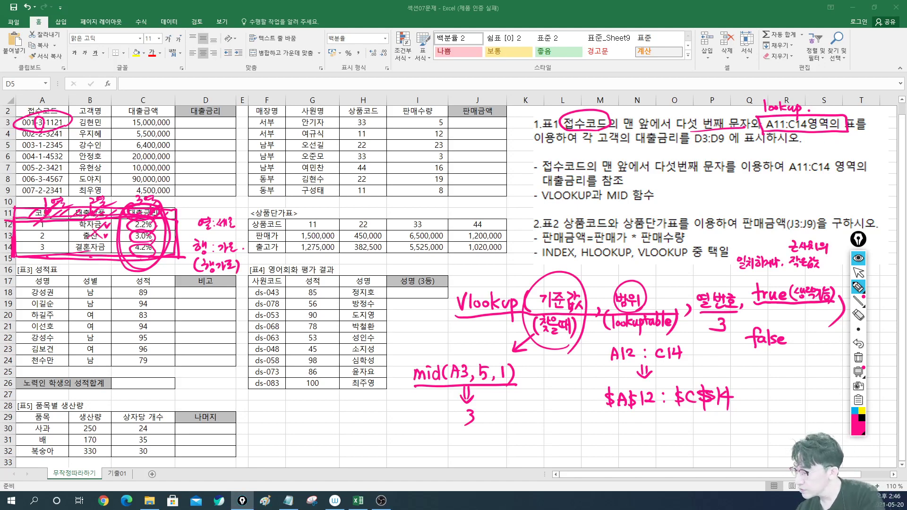
pyautogui.moveTo(752, 356)
pyautogui.mouseDown()
pyautogui.moveTo(749, 373)
pyautogui.moveTo(765, 371)
pyautogui.mouseUp()
pyautogui.moveTo(767, 354); pyautogui.dragTo(772, 367)
pyautogui.moveTo(769, 356)
pyautogui.mouseDown()
pyautogui.moveTo(778, 370)
pyautogui.moveTo(796, 368)
pyautogui.mouseUp()
pyautogui.moveTo(801, 361); pyautogui.dragTo(819, 369)
pyautogui.moveTo(823, 358); pyautogui.dragTo(825, 374)
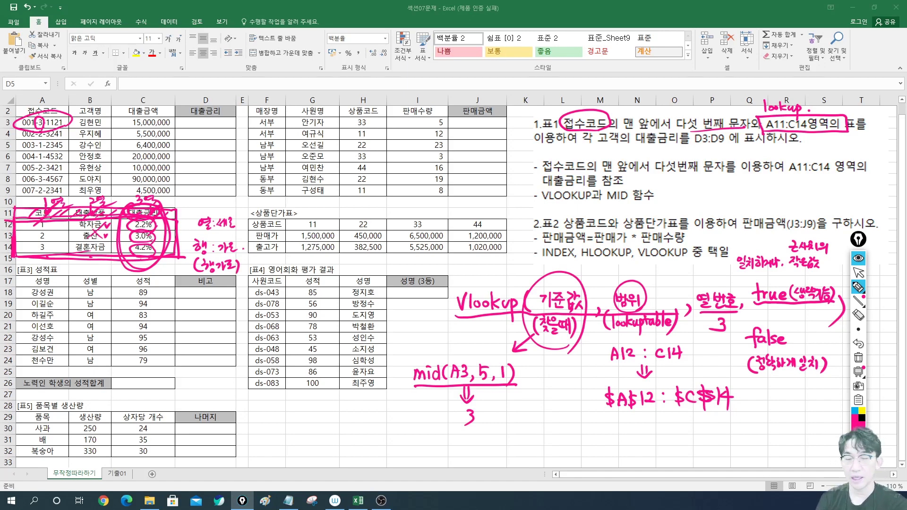
# Clear all pen annotations from the screen and switch back to the normal pointer.
pyautogui.click(859, 357)
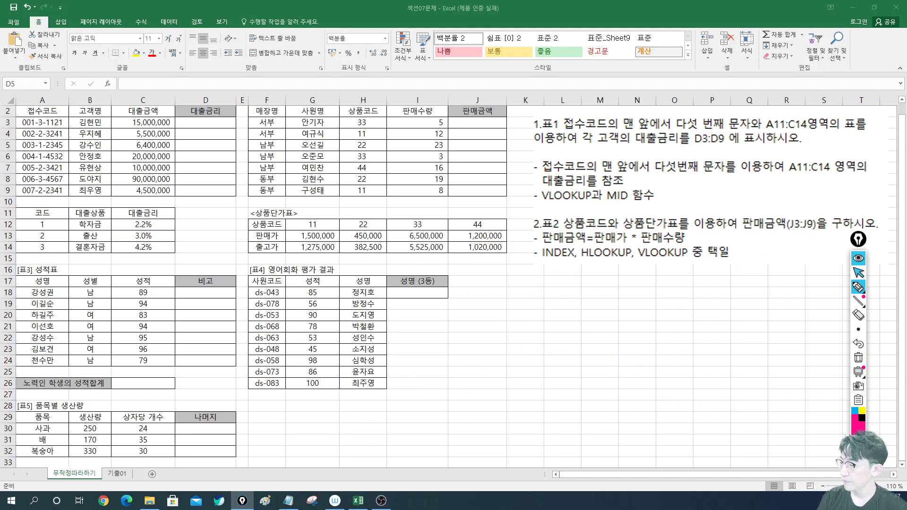
pyautogui.click(859, 273)
pyautogui.click(205, 123)
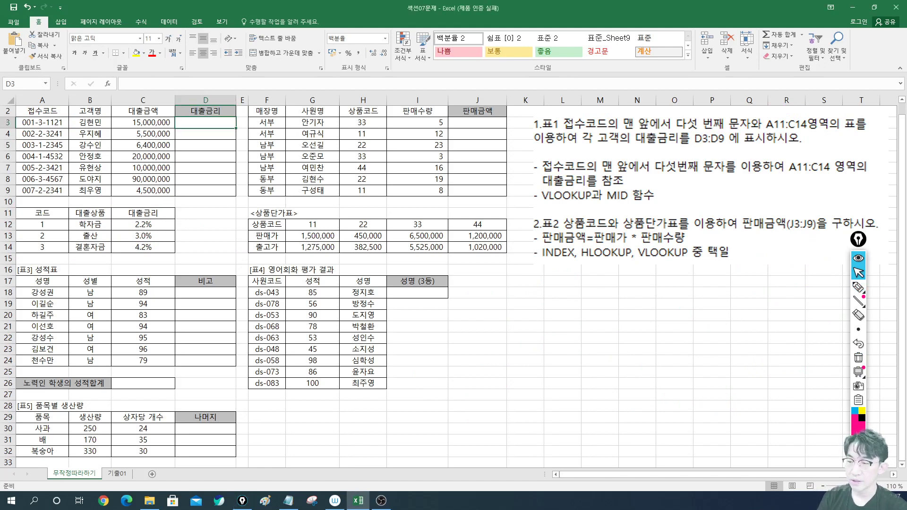
pyautogui.click(363, 85)
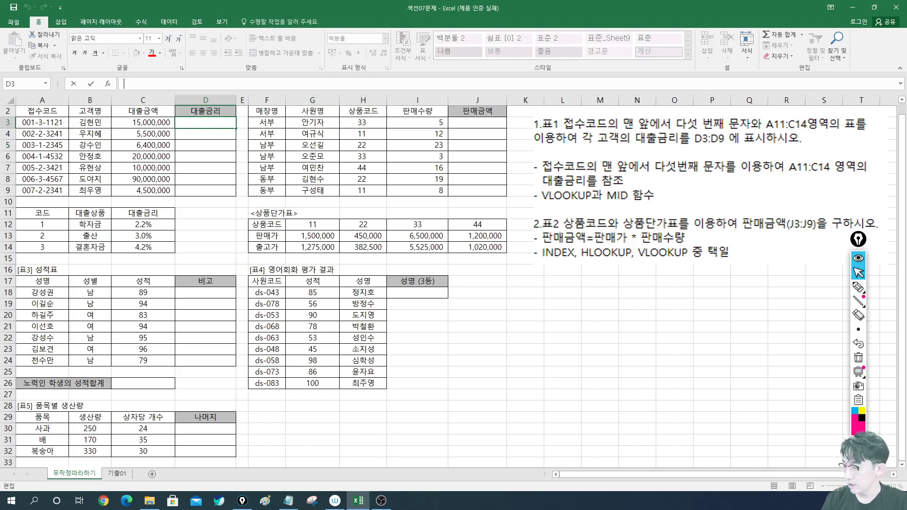
pyautogui.click(787, 440)
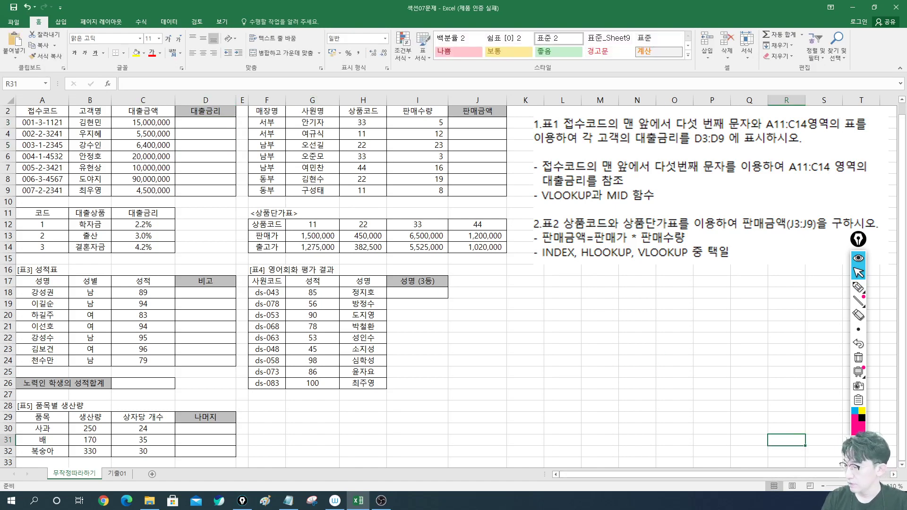
# Enlarge the worksheet view around 표1 and start the formula "=vlookup(" in D3.
pyautogui.scroll(3, 787, 440)
pyautogui.scroll(1, 787, 440)
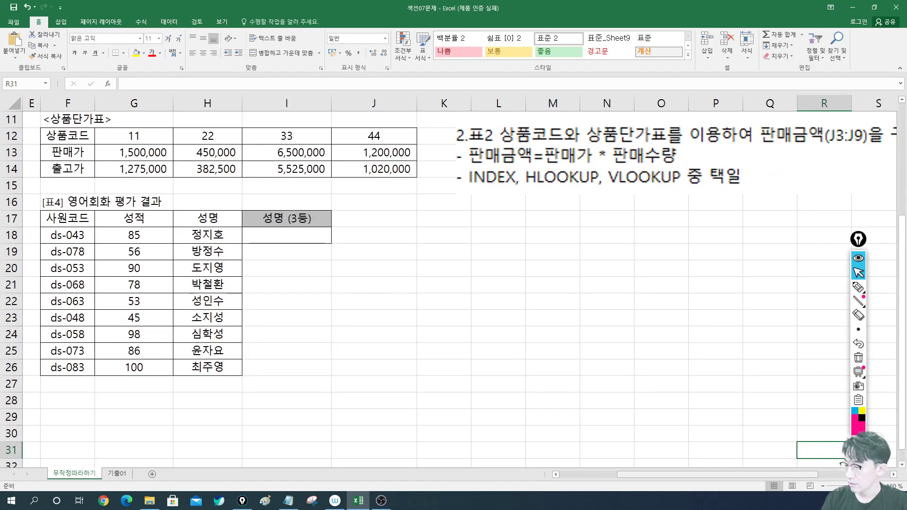
pyautogui.moveTo(724, 475); pyautogui.dragTo(657, 475)
pyautogui.scroll(3, 454, 284)
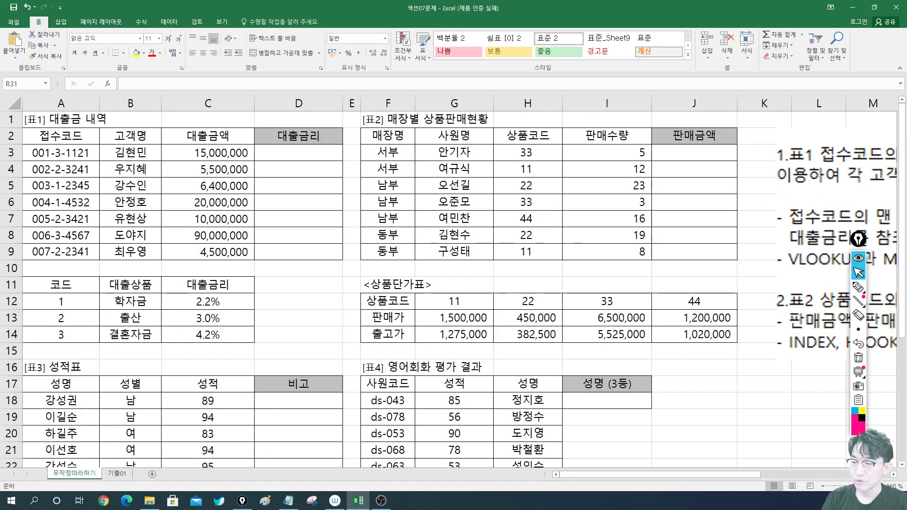
pyautogui.click(298, 153)
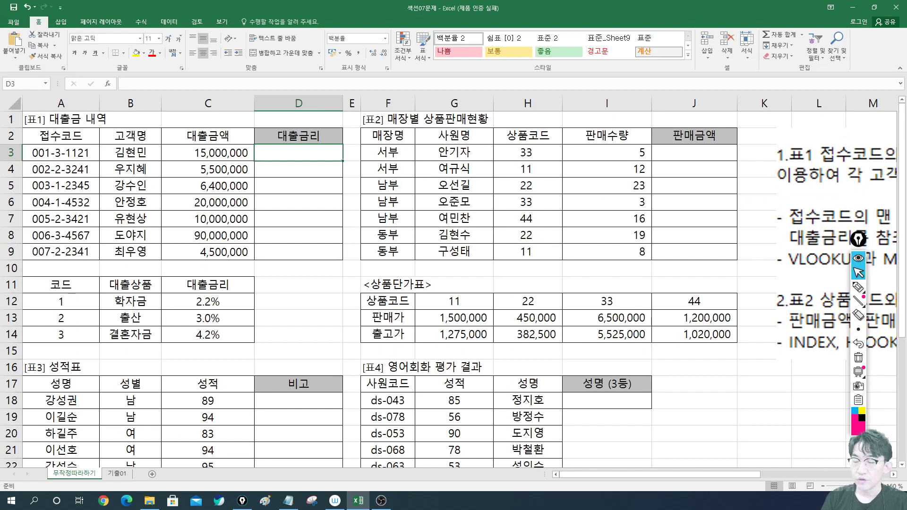
pyautogui.click(299, 84)
pyautogui.write('=')
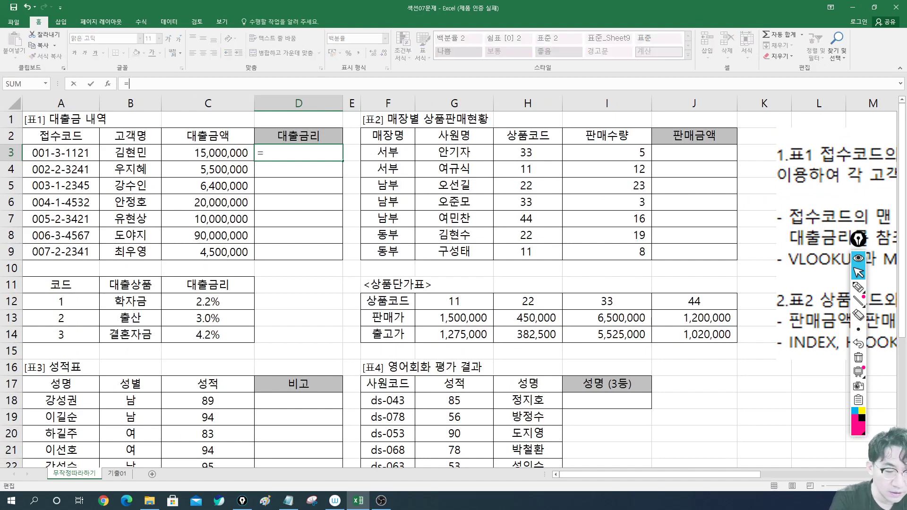
pyautogui.write('vlookup')
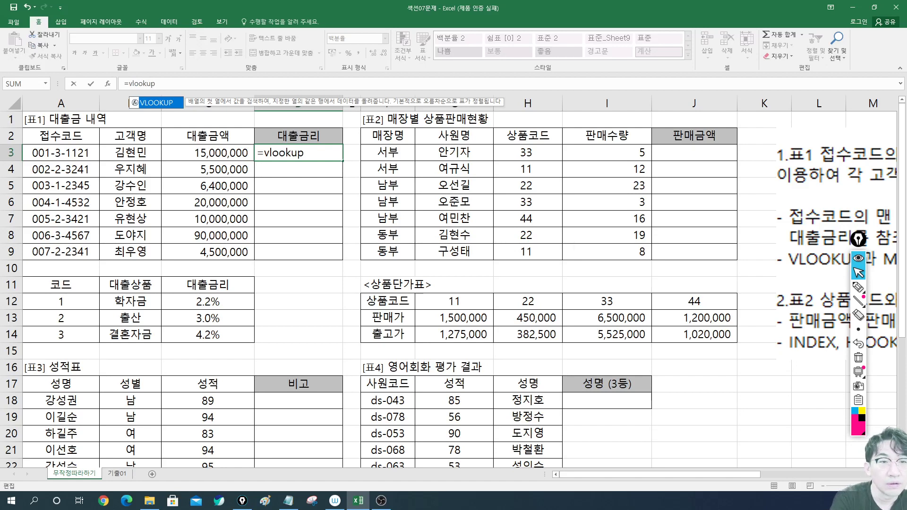
pyautogui.write('(')
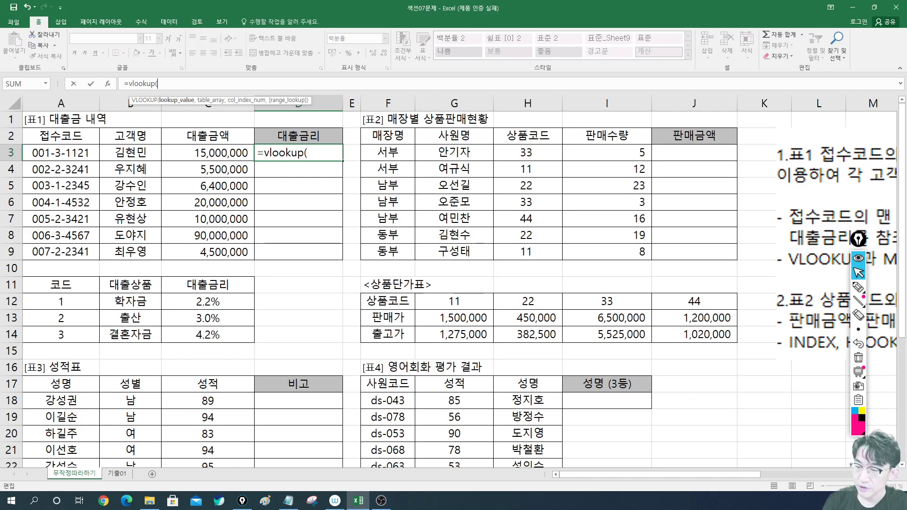
# Nest mid(A3,5,1) as the lookup value in D3's VLOOKUP formula.
pyautogui.write('mid')
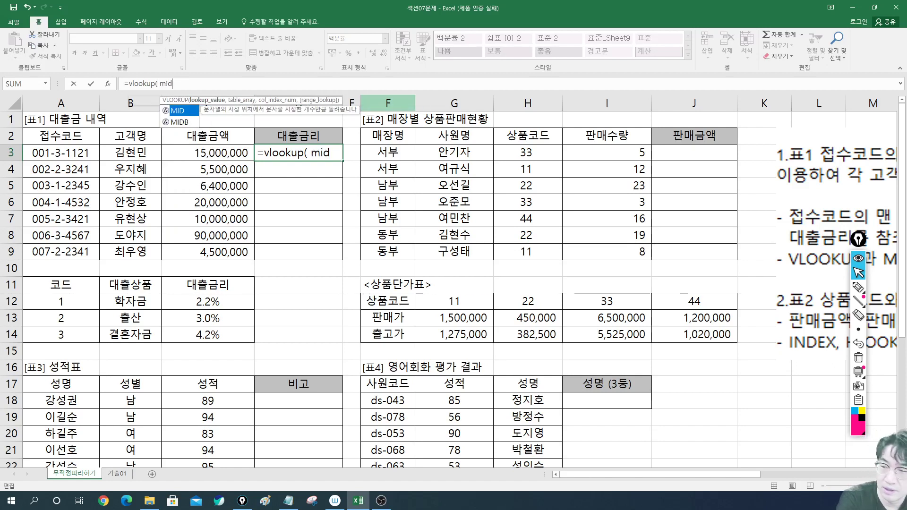
pyautogui.write('(')
pyautogui.click(61, 153)
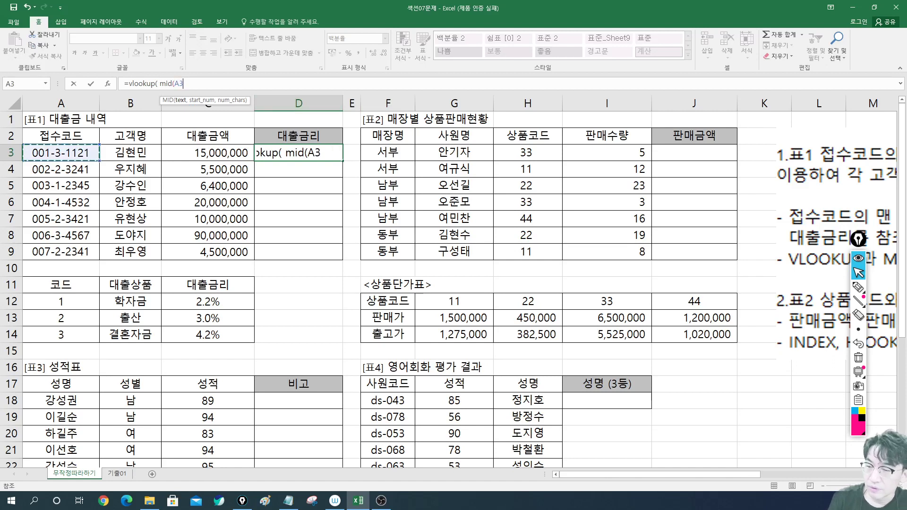
pyautogui.write(',')
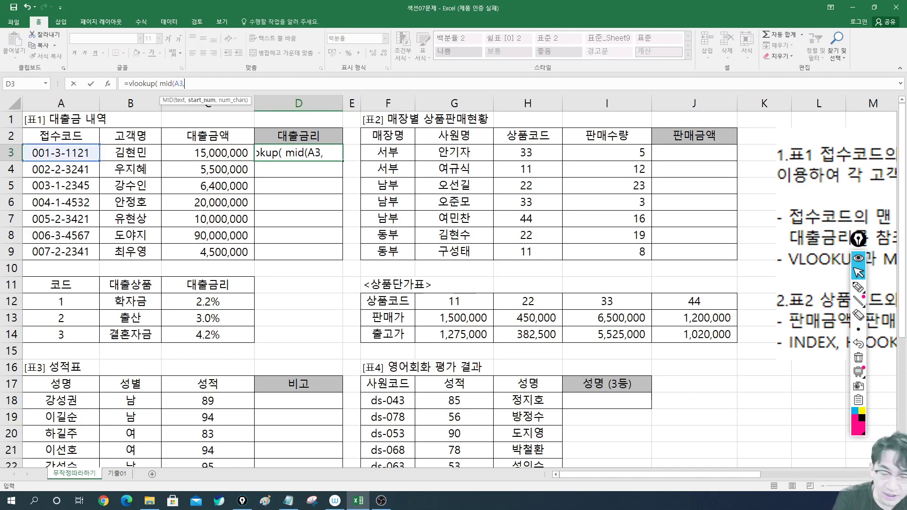
pyautogui.write('5,1')
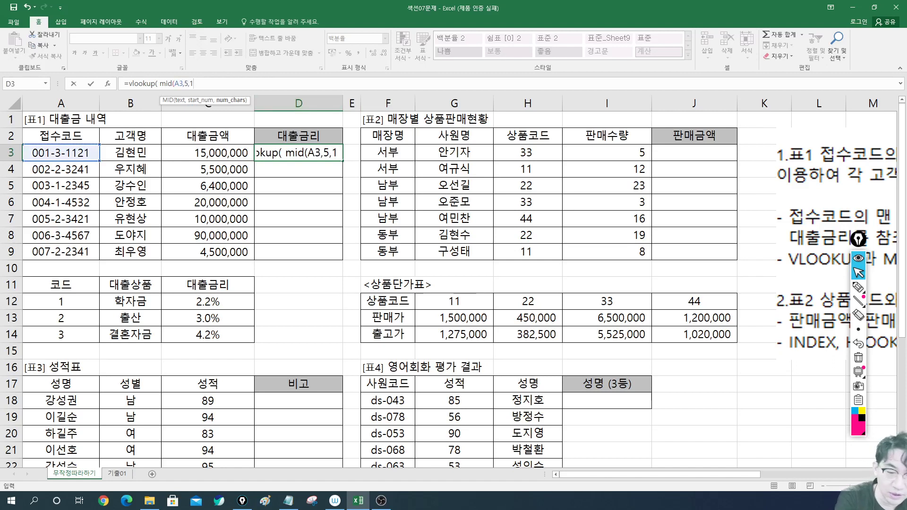
pyautogui.write(')')
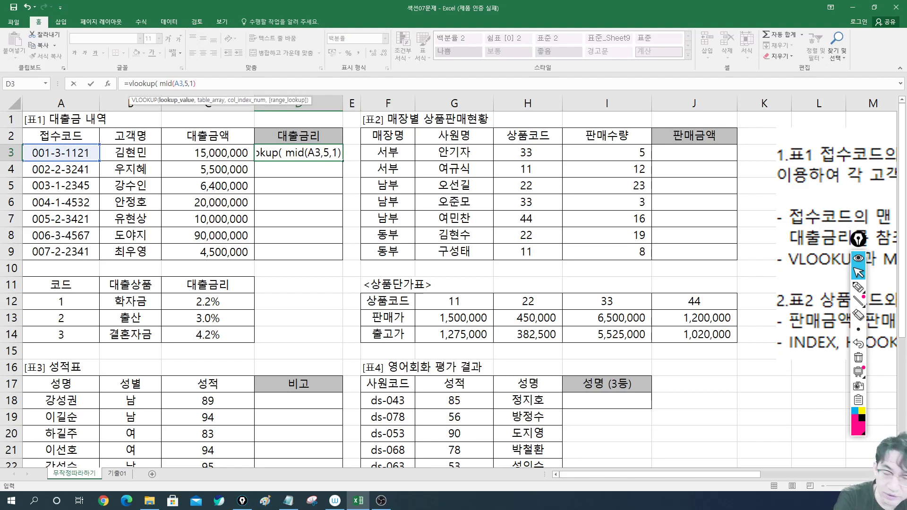
# Add the absolute range $A$12:$C$14 as the table array in D3's VLOOKUP formula.
pyautogui.write(',')
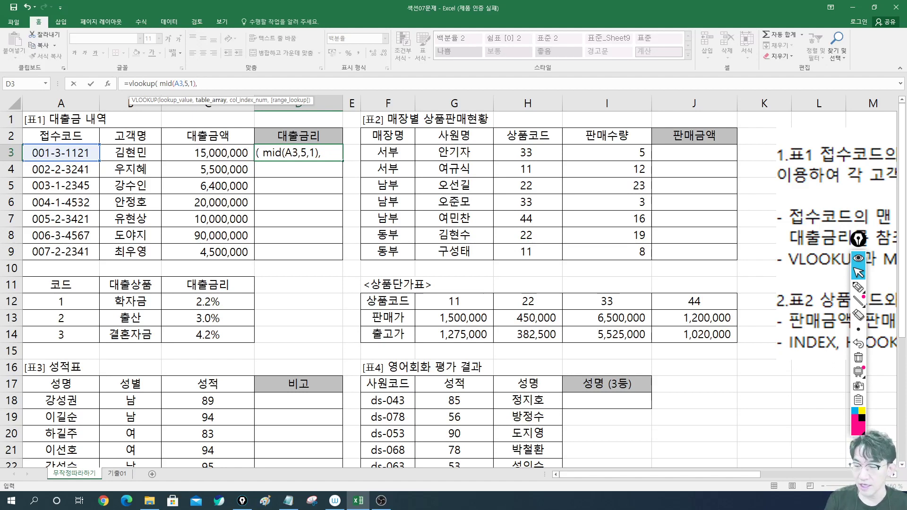
pyautogui.moveTo(57, 302); pyautogui.dragTo(246, 337)
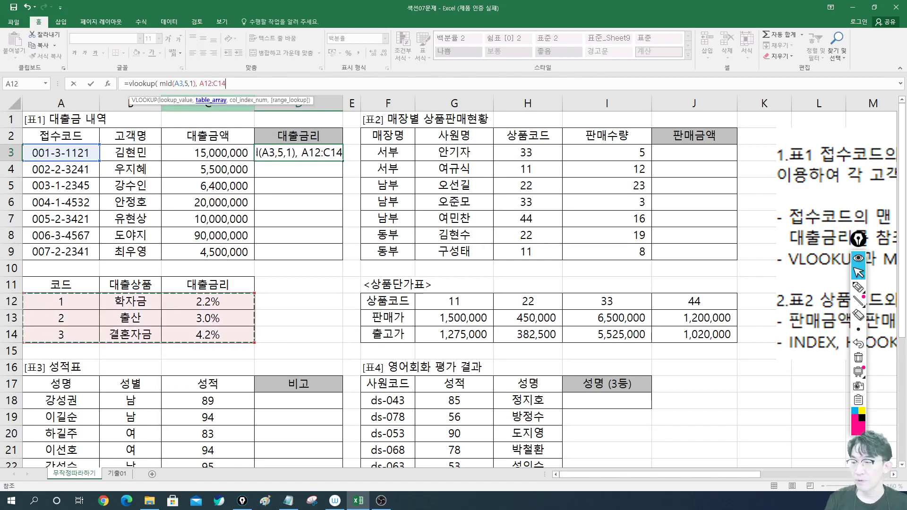
pyautogui.press('F4')
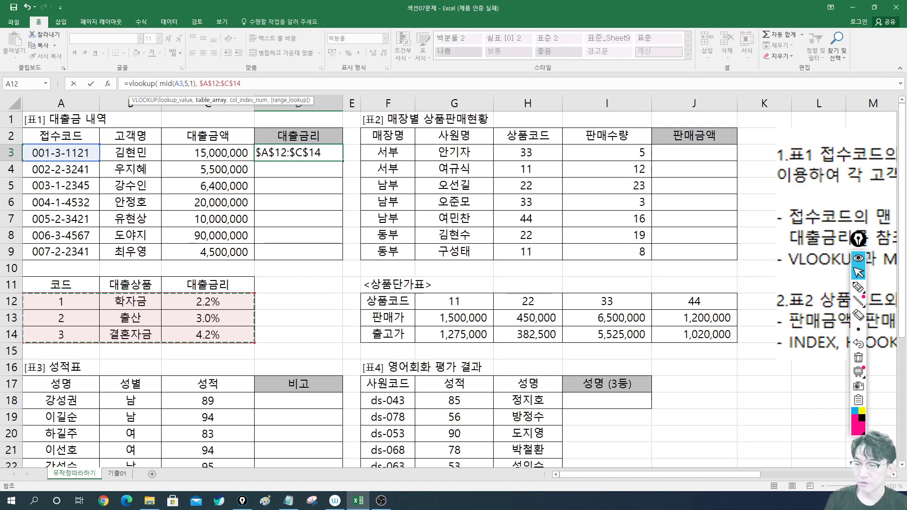
pyautogui.write(',')
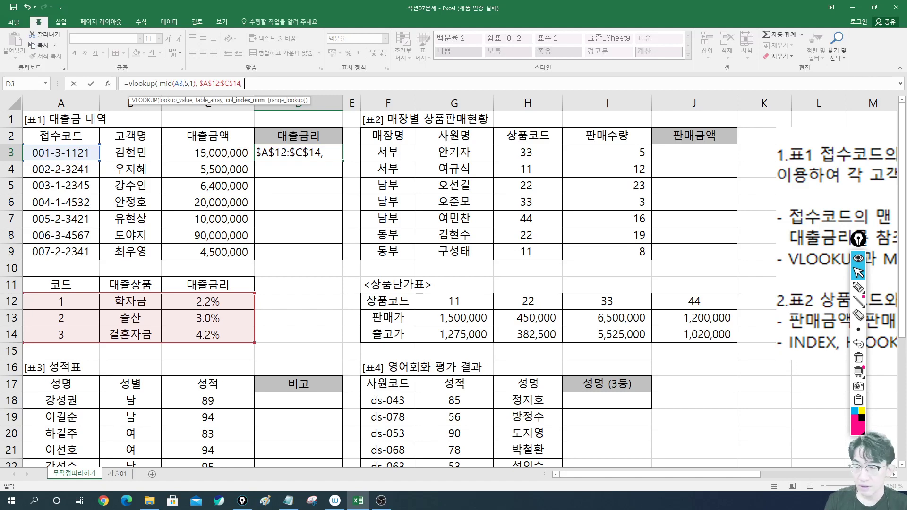
# Go through the 코드, 대출상품 and 대출금리 columns of the lookup table to determine the column index needed.
pyautogui.click(61, 301)
pyautogui.click(61, 318)
pyautogui.click(131, 335)
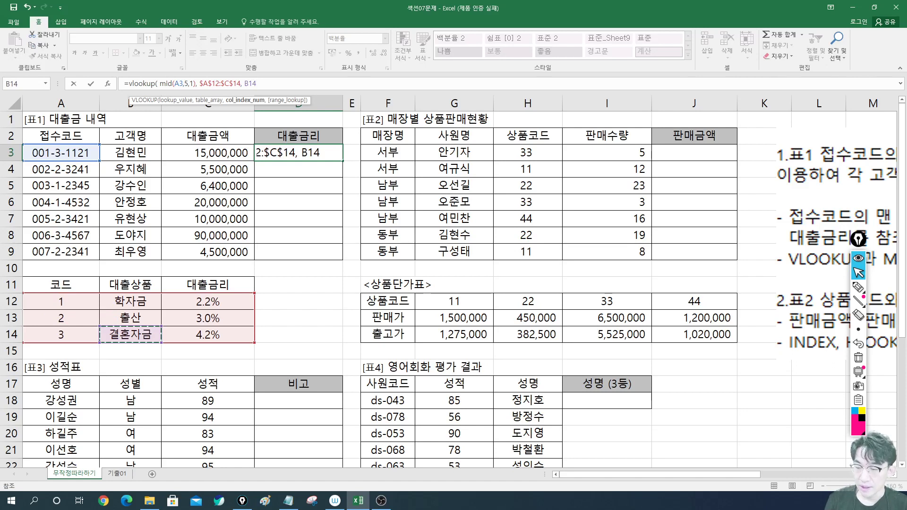
pyautogui.click(61, 302)
pyautogui.moveTo(61, 285); pyautogui.dragTo(61, 335)
pyautogui.moveTo(130, 285); pyautogui.dragTo(130, 318)
pyautogui.moveTo(208, 285); pyautogui.dragTo(208, 335)
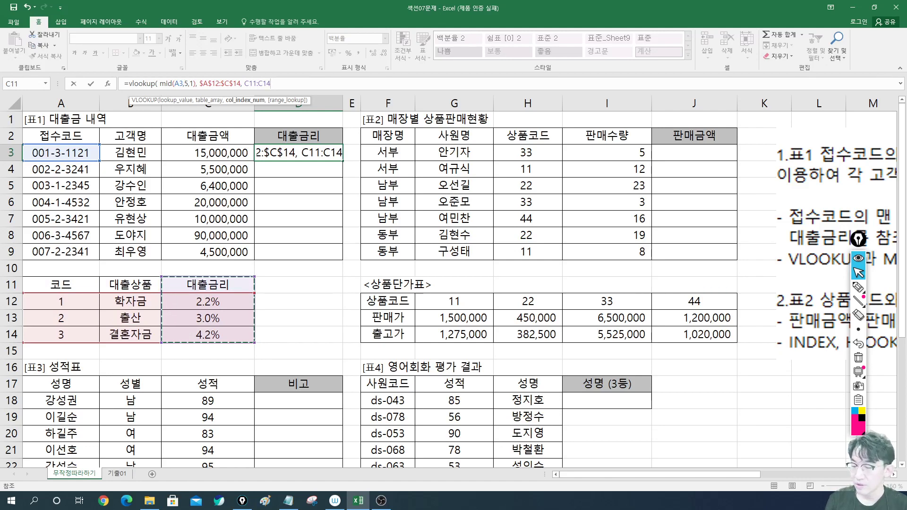
pyautogui.click(208, 335)
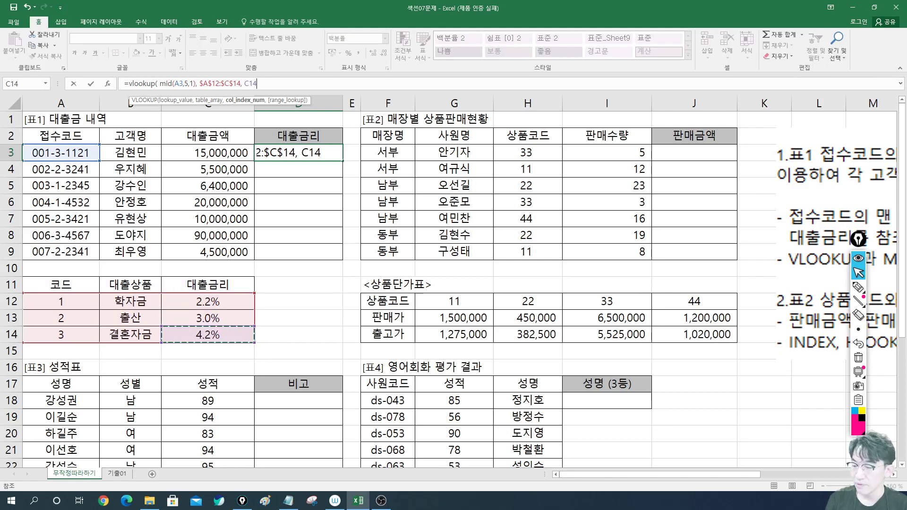
pyautogui.moveTo(208, 336); pyautogui.dragTo(208, 301)
# Replace the column index reference C12:C14 in D3's formula with 3 and complete it with false for an exact match.
pyautogui.press('F2')
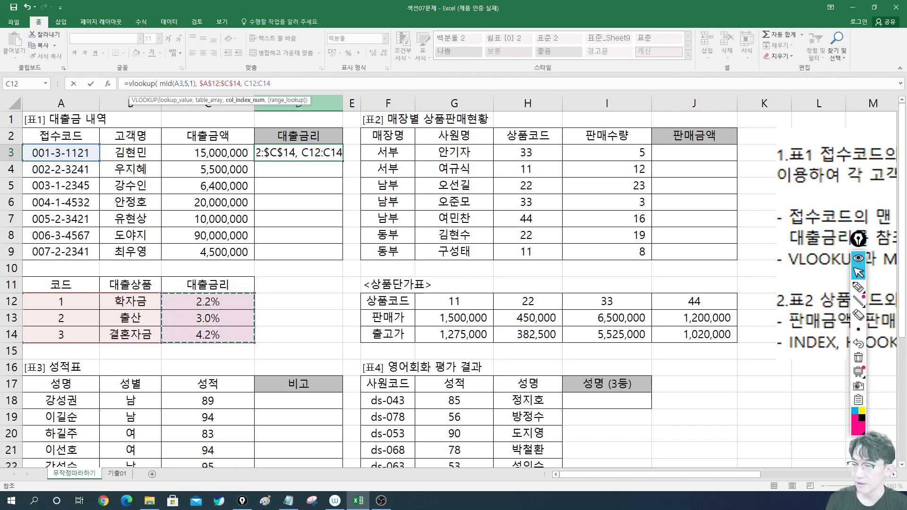
pyautogui.hotkey('shift', 'Left')
pyautogui.hotkey('shift', 'Left')
pyautogui.hotkey('shift', 'Left')
pyautogui.hotkey('shift', 'Left')
pyautogui.hotkey('shift', 'Left')
pyautogui.hotkey('shift', 'Left')
pyautogui.hotkey('shift', 'Left')
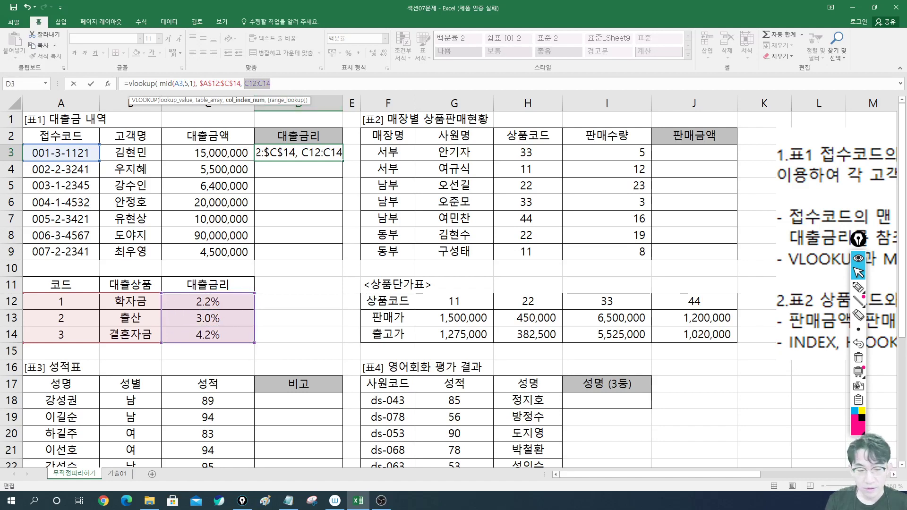
pyautogui.write('3, ')
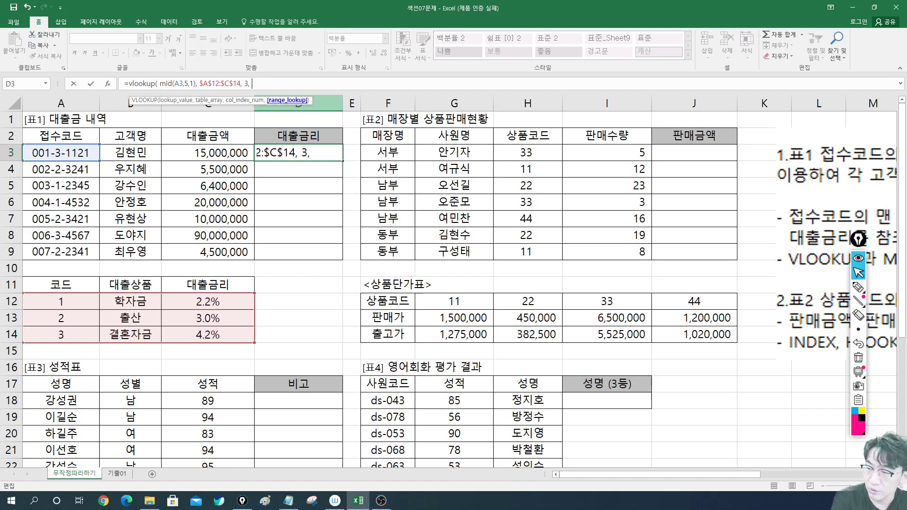
pyautogui.write('fa')
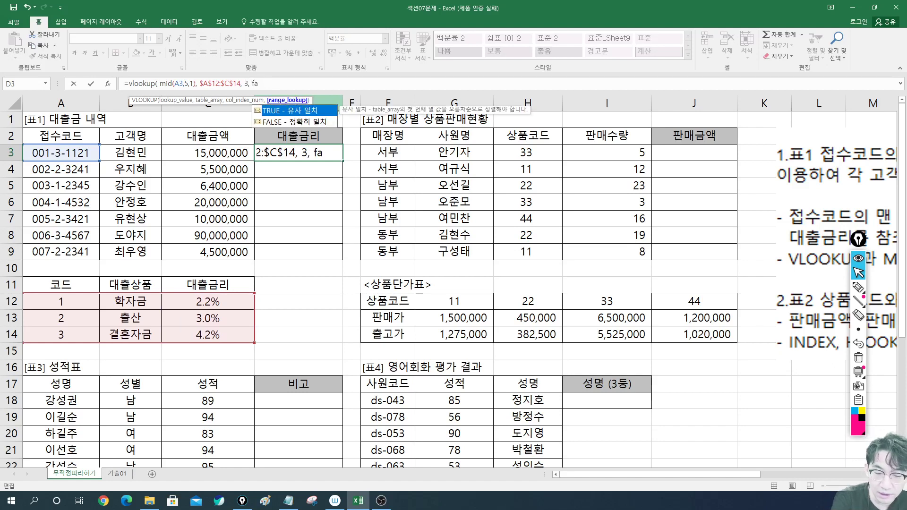
pyautogui.write('lse)')
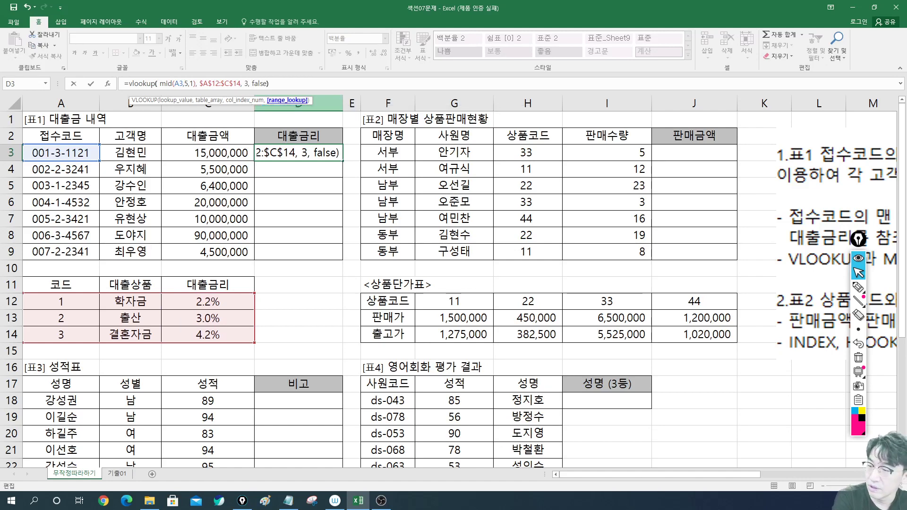
pyautogui.press('Return')
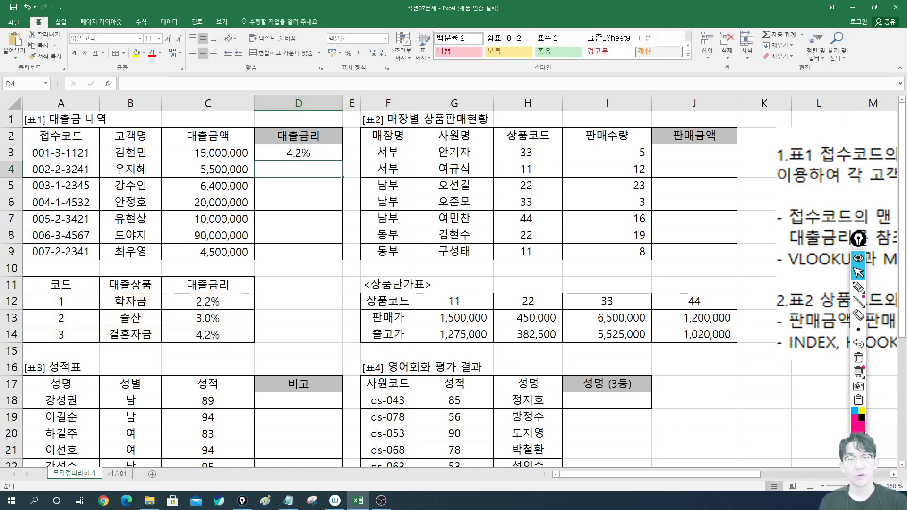
# Check D3's rate by tracing the fifth character of A3's 접수코드 to code 3 and its 대출금리 in row 14.
pyautogui.press('Up')
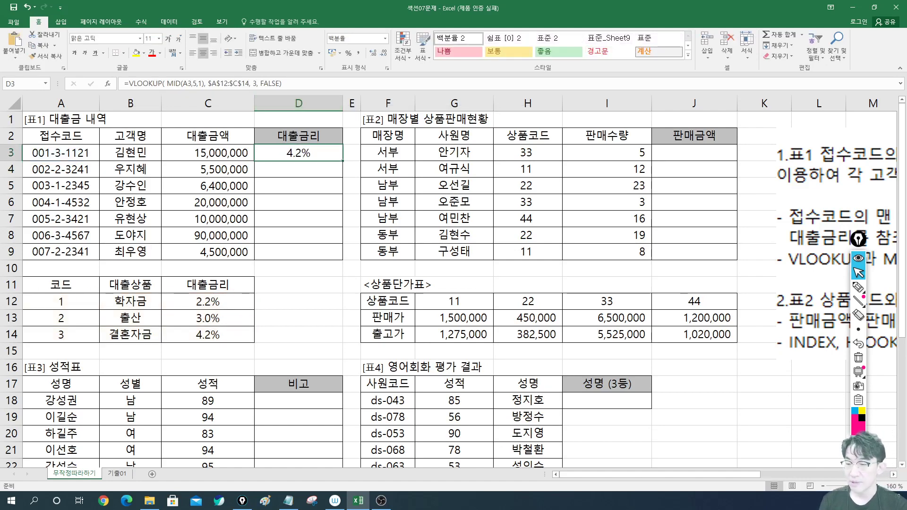
pyautogui.doubleClick(61, 153)
pyautogui.hotkey('shift', 'Left')
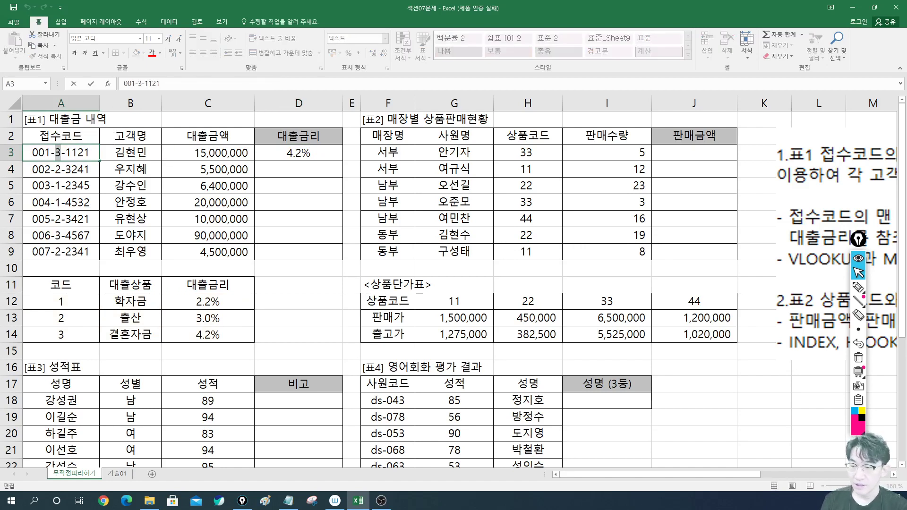
pyautogui.moveTo(55, 153); pyautogui.dragTo(61, 153)
pyautogui.doubleClick(58, 335)
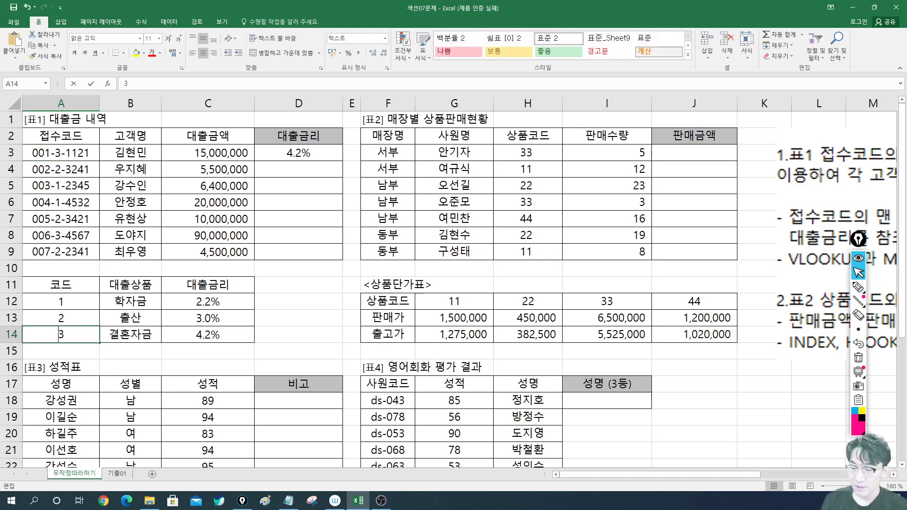
pyautogui.doubleClick(203, 334)
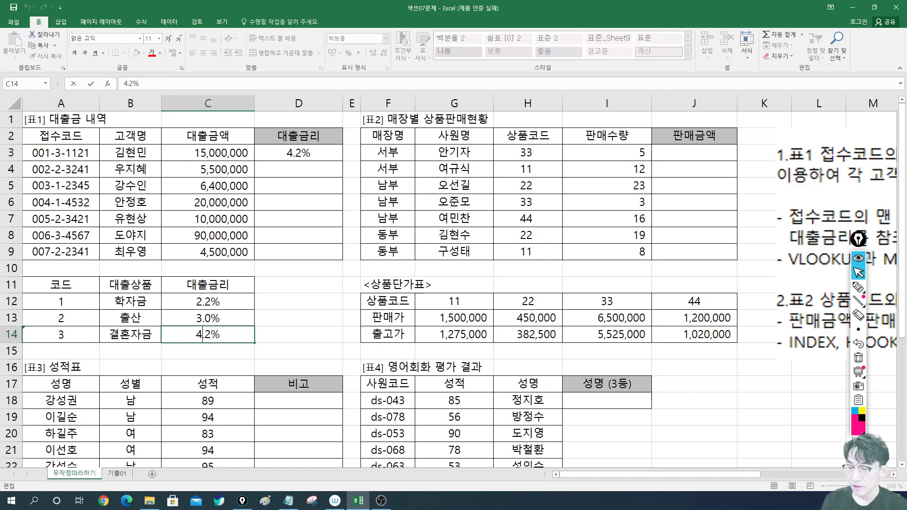
pyautogui.moveTo(195, 334); pyautogui.dragTo(223, 335)
# Fill D3's VLOOKUP formula down through D9.
pyautogui.click(298, 152)
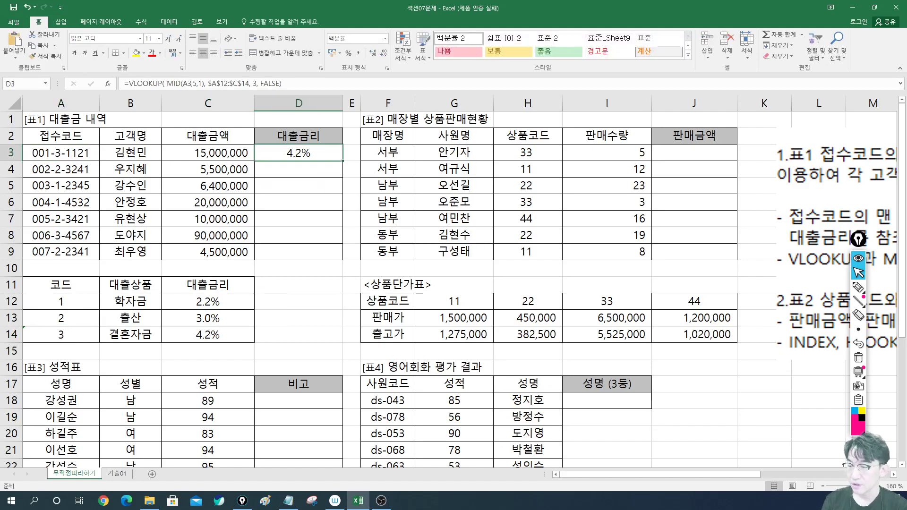
pyautogui.moveTo(342, 162); pyautogui.dragTo(343, 257)
pyautogui.click(299, 285)
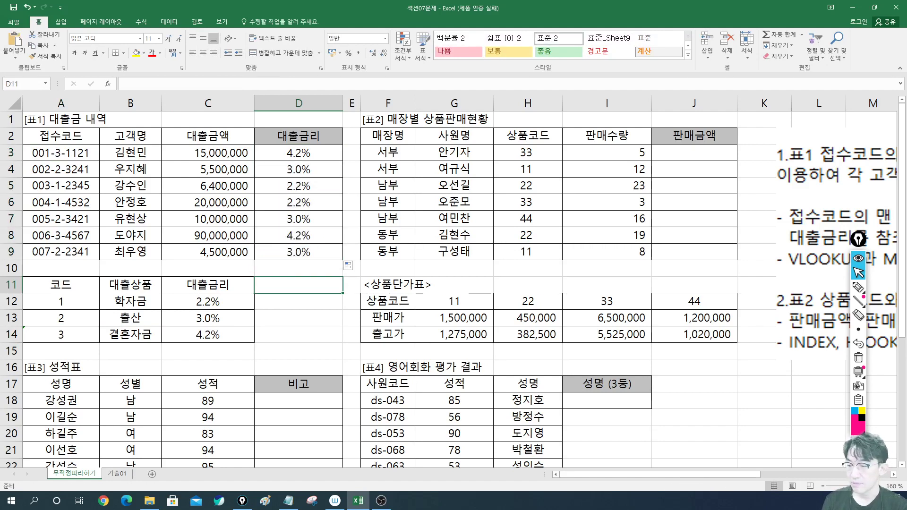
# Check D6's rate by tracing the fifth character of A6's 접수코드 to its 대출금리 in row 12, and inspect D6's formula.
pyautogui.doubleClick(57, 203)
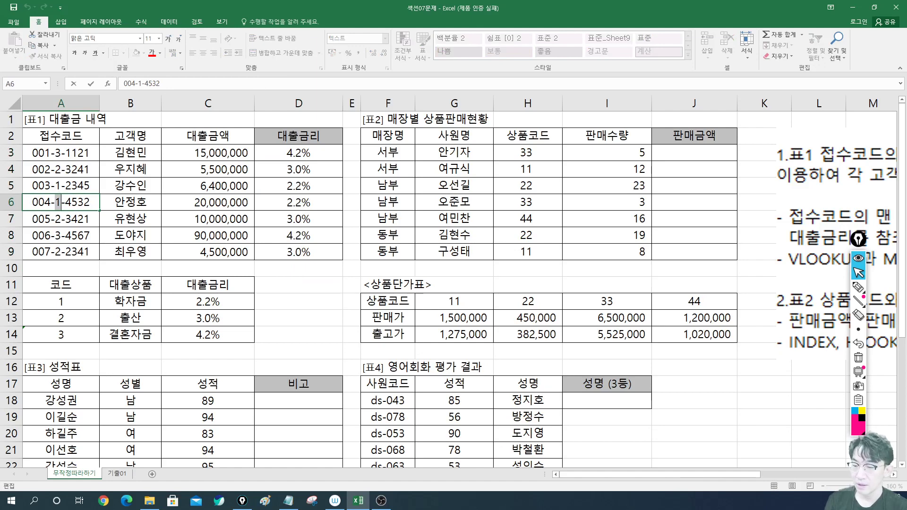
pyautogui.doubleClick(57, 301)
pyautogui.moveTo(56, 302); pyautogui.dragTo(66, 302)
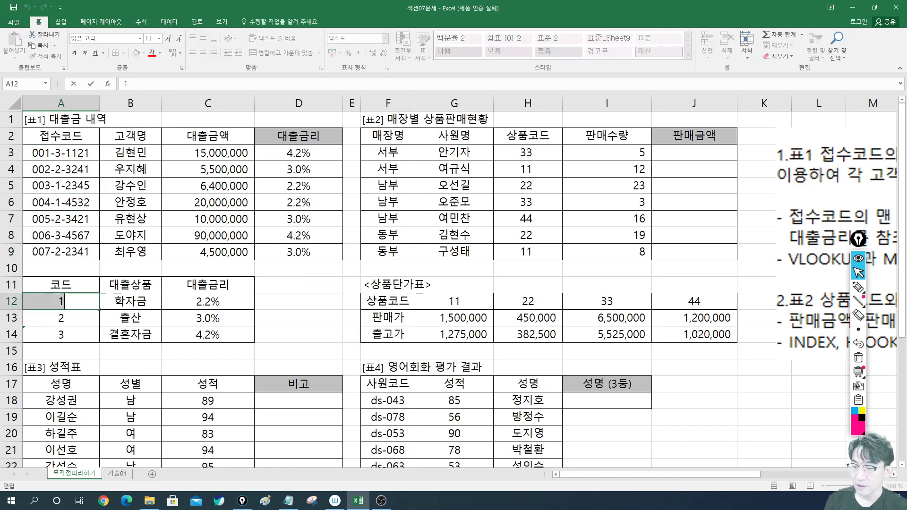
pyautogui.doubleClick(199, 301)
pyautogui.moveTo(199, 302); pyautogui.dragTo(220, 302)
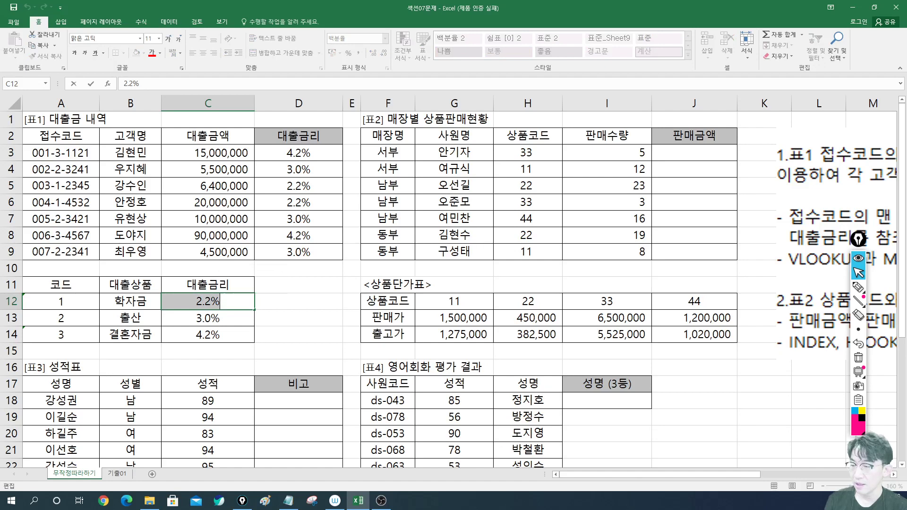
pyautogui.doubleClick(295, 202)
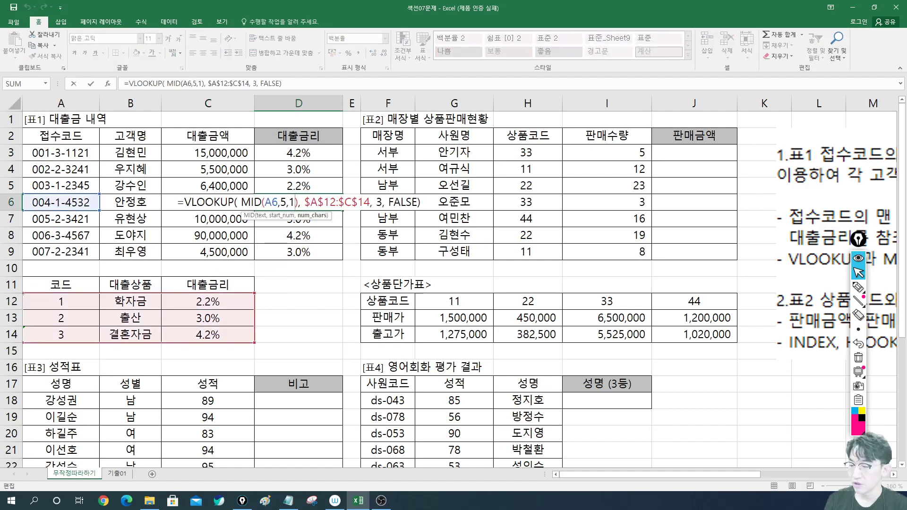
pyautogui.press('Escape')
pyautogui.click(299, 285)
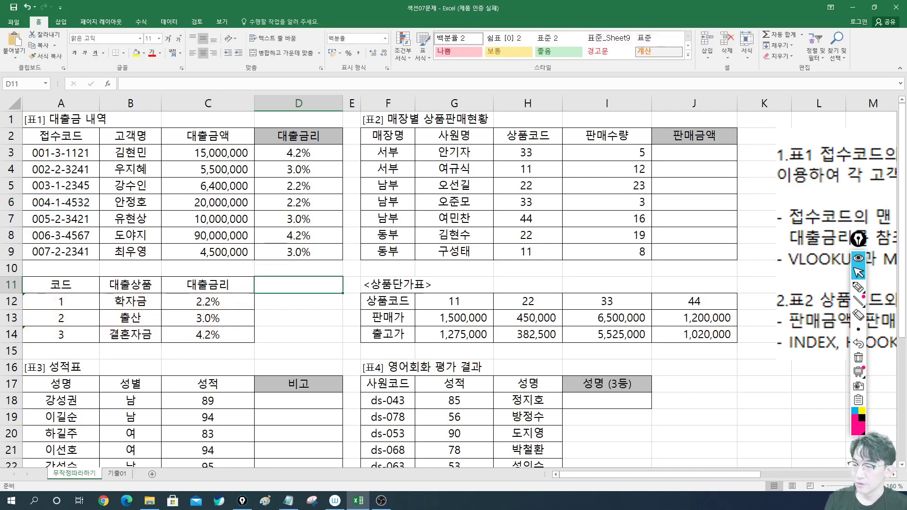
# Review the MID lookup value, the $A$12:$C$14 table array and the column index 3 in D3's formula.
pyautogui.click(298, 153)
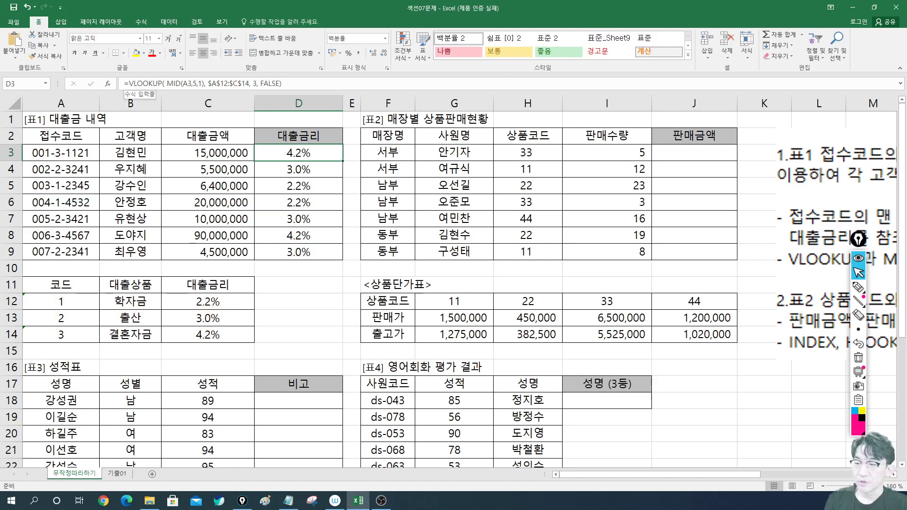
pyautogui.moveTo(129, 84); pyautogui.dragTo(203, 83)
pyautogui.click(167, 84)
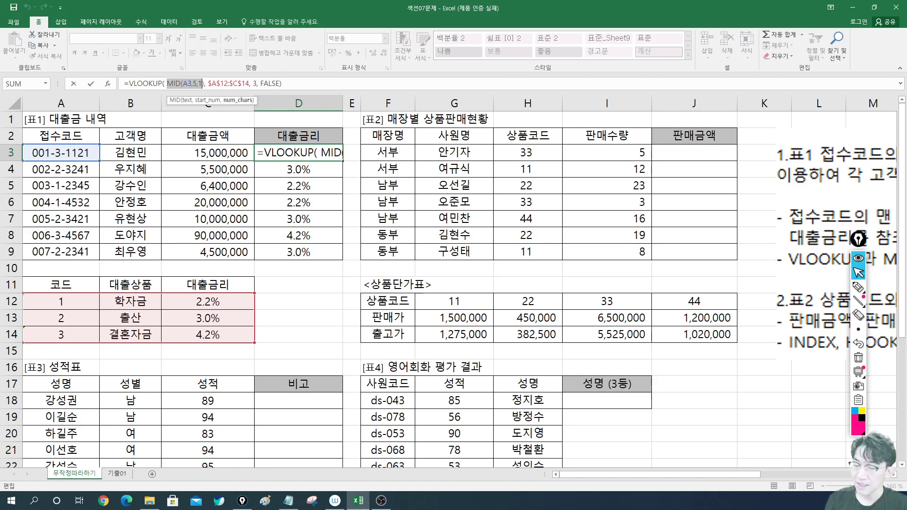
pyautogui.moveTo(208, 84); pyautogui.dragTo(249, 83)
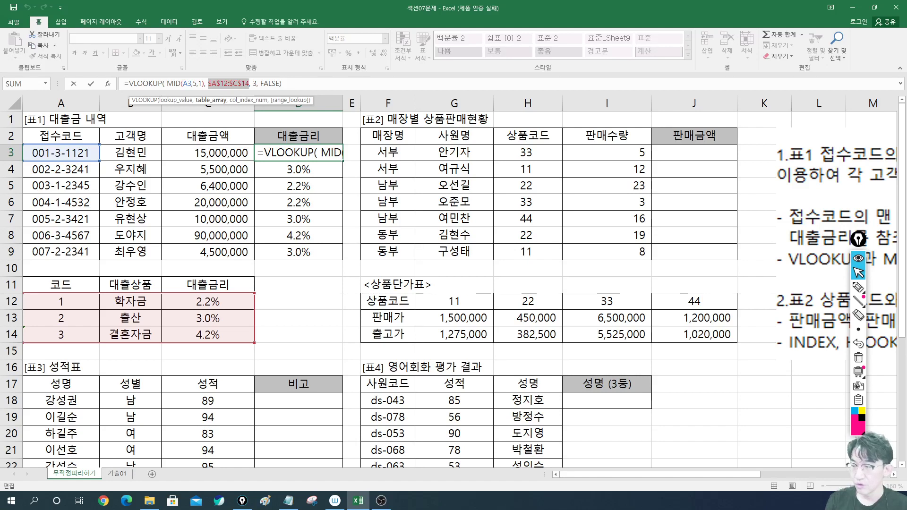
pyautogui.click(254, 84)
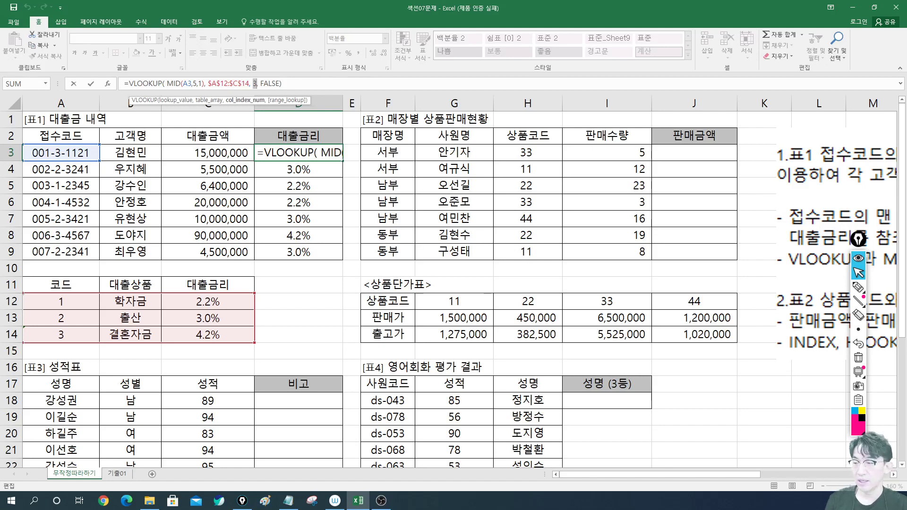
pyautogui.hotkey('ctrl', 'Return')
pyautogui.click(454, 219)
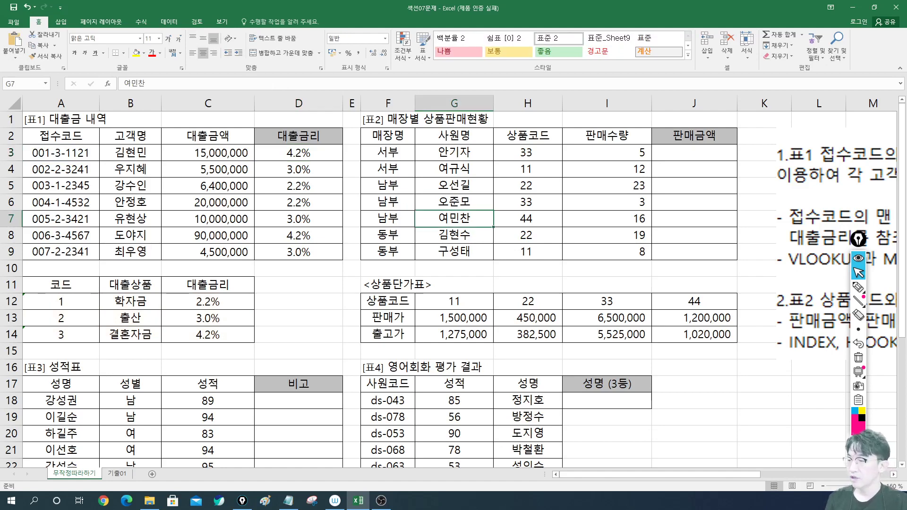
# Move the pen toolbar clear of problem 2's text beside 표2.
pyautogui.moveTo(653, 475); pyautogui.dragTo(725, 474)
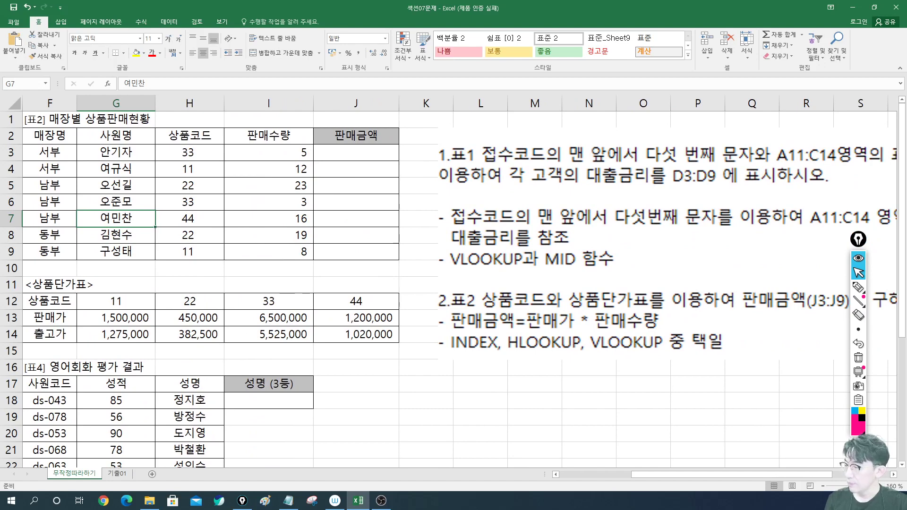
pyautogui.moveTo(858, 240); pyautogui.dragTo(881, 325)
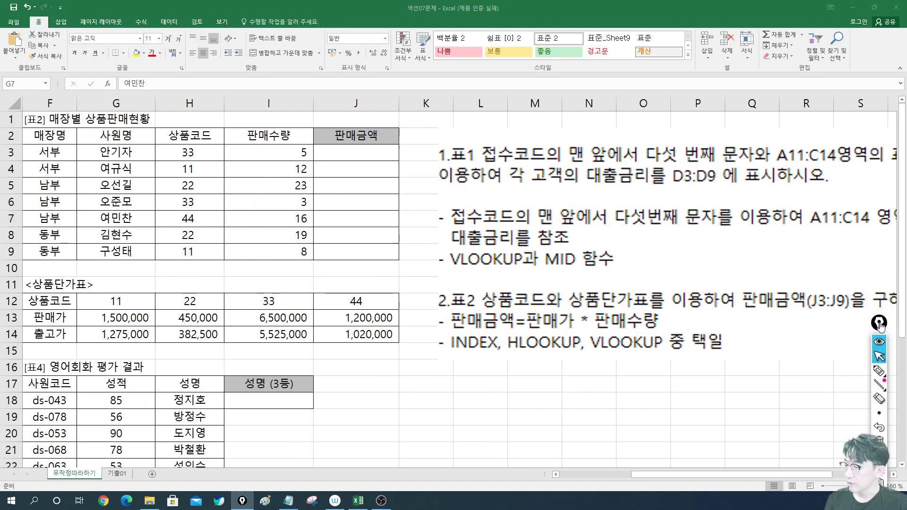
pyautogui.click(737, 475)
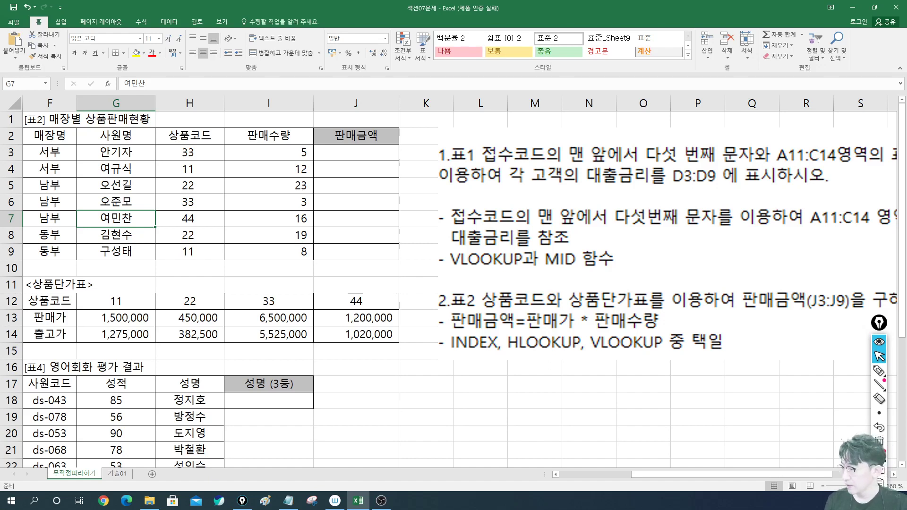
# Mark the 판매금액 heading with a pen check and underline 판매가 and 판매수량 in problem 2's formula.
pyautogui.click(880, 371)
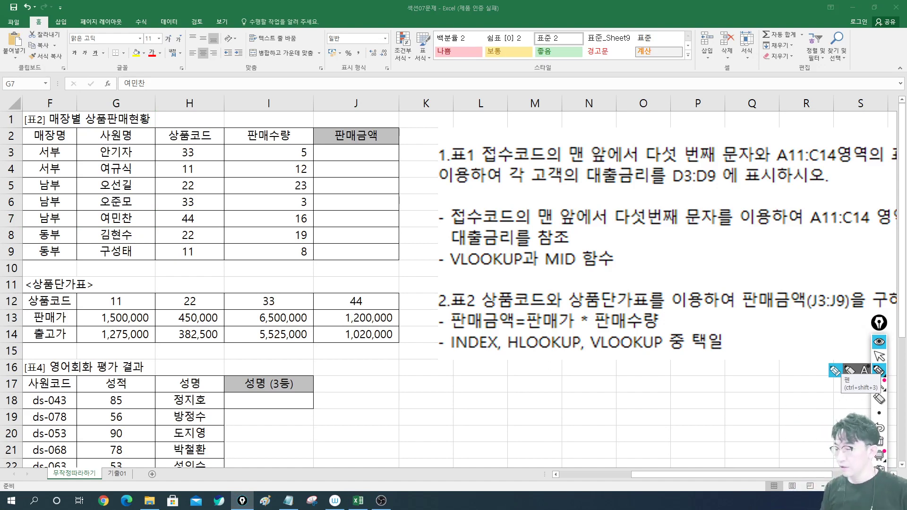
pyautogui.moveTo(391, 134); pyautogui.dragTo(407, 129)
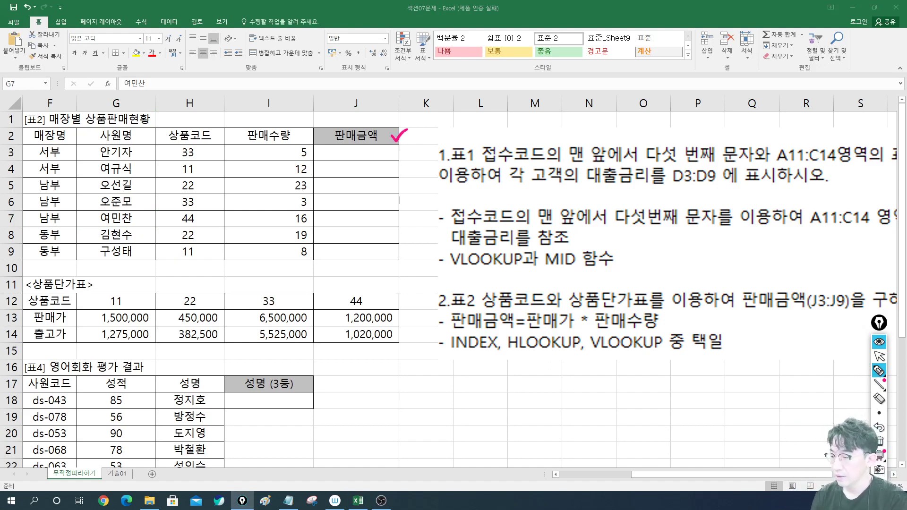
pyautogui.moveTo(527, 332); pyautogui.dragTo(652, 330)
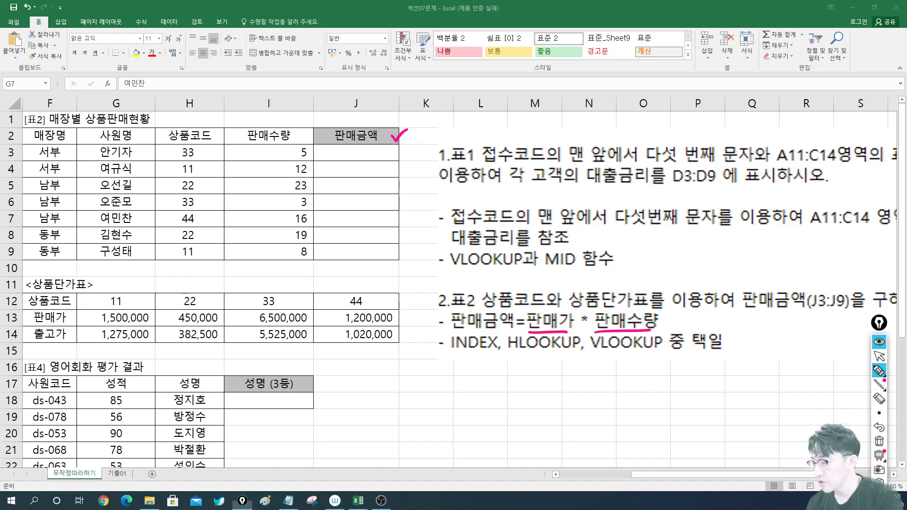
# Mark the 판매수량 heading with a pen check and draw an × above the 판매금액 heading.
pyautogui.moveTo(292, 122); pyautogui.dragTo(301, 118)
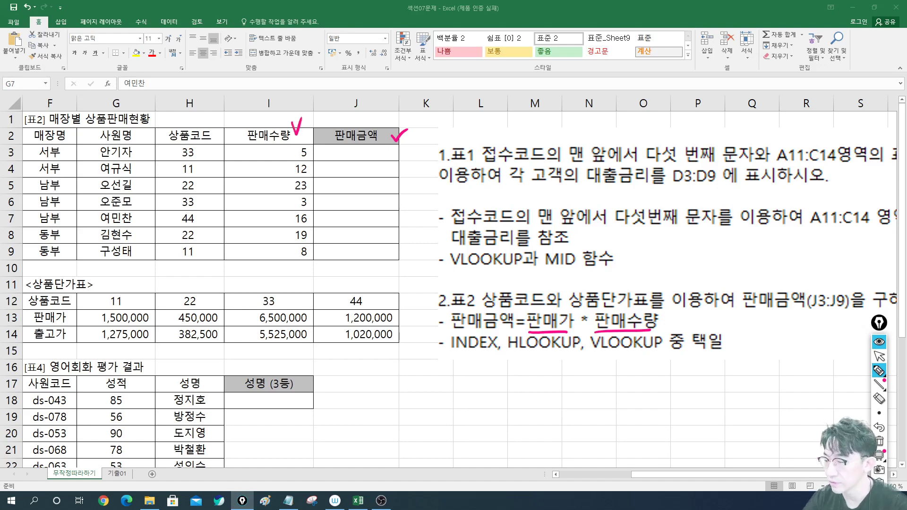
pyautogui.moveTo(360, 114); pyautogui.dragTo(368, 121)
pyautogui.moveTo(367, 114); pyautogui.dragTo(360, 121)
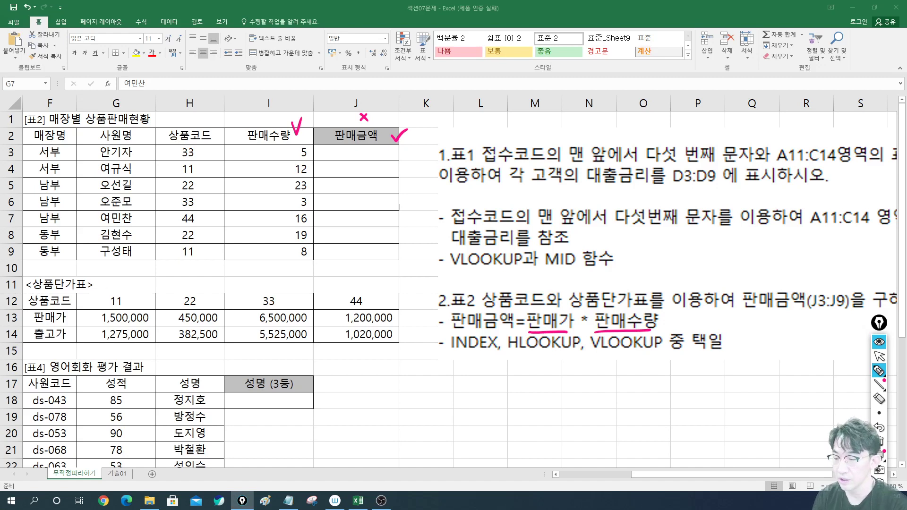
# Add a pen check beside the <상품단가표> title and write "lookup table" next to it with an arrow.
pyautogui.moveTo(91, 278); pyautogui.dragTo(103, 271)
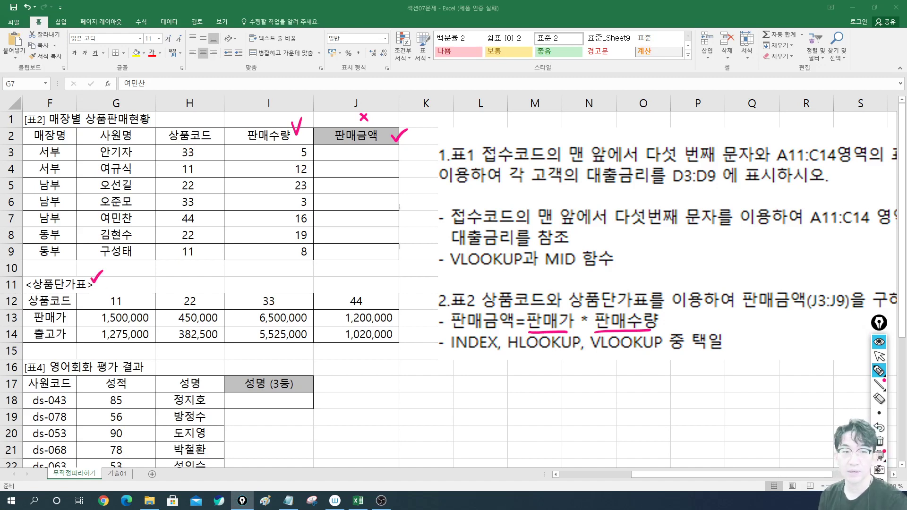
pyautogui.moveTo(123, 284)
pyautogui.mouseDown()
pyautogui.moveTo(151, 276)
pyautogui.moveTo(145, 283)
pyautogui.mouseUp()
pyautogui.moveTo(166, 272)
pyautogui.mouseDown()
pyautogui.moveTo(169, 282)
pyautogui.moveTo(181, 277)
pyautogui.mouseUp()
pyautogui.moveTo(186, 283); pyautogui.dragTo(205, 276)
pyautogui.moveTo(203, 275)
pyautogui.mouseDown()
pyautogui.moveTo(226, 284)
pyautogui.moveTo(235, 276)
pyautogui.mouseUp()
pyautogui.moveTo(233, 276); pyautogui.dragTo(239, 283)
pyautogui.moveTo(242, 272); pyautogui.dragTo(260, 281)
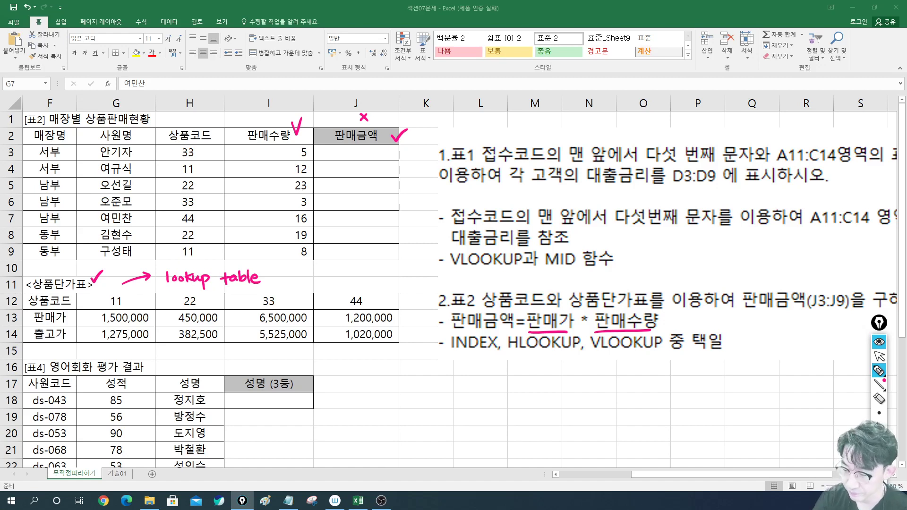
# Circle the codes 11, 22, 33 and 44 in row 12 and put a pen check on the 상품코드 heading of 표2.
pyautogui.moveTo(125, 308)
pyautogui.mouseDown()
pyautogui.moveTo(101, 305)
pyautogui.moveTo(126, 303)
pyautogui.mouseUp()
pyautogui.moveTo(201, 310)
pyautogui.mouseDown()
pyautogui.moveTo(184, 310)
pyautogui.moveTo(202, 302)
pyautogui.mouseUp()
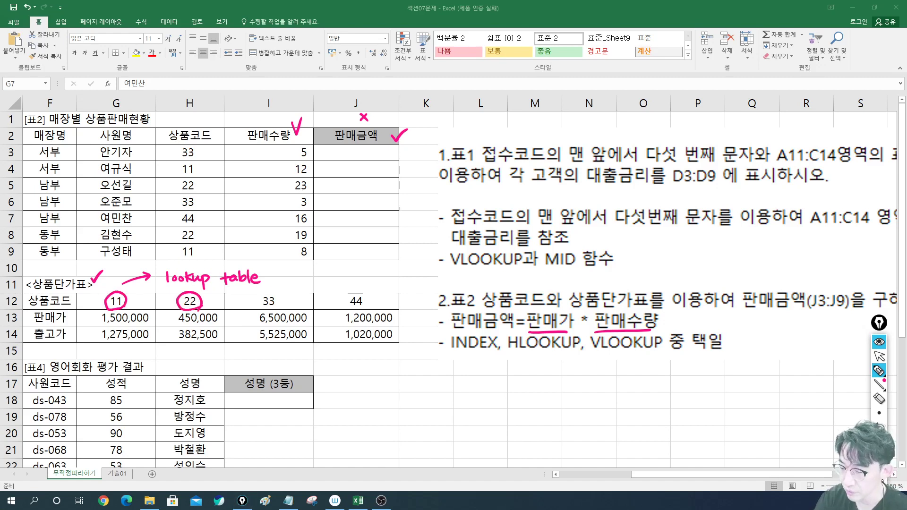
pyautogui.moveTo(277, 310)
pyautogui.mouseDown()
pyautogui.moveTo(265, 293)
pyautogui.moveTo(280, 308)
pyautogui.mouseUp()
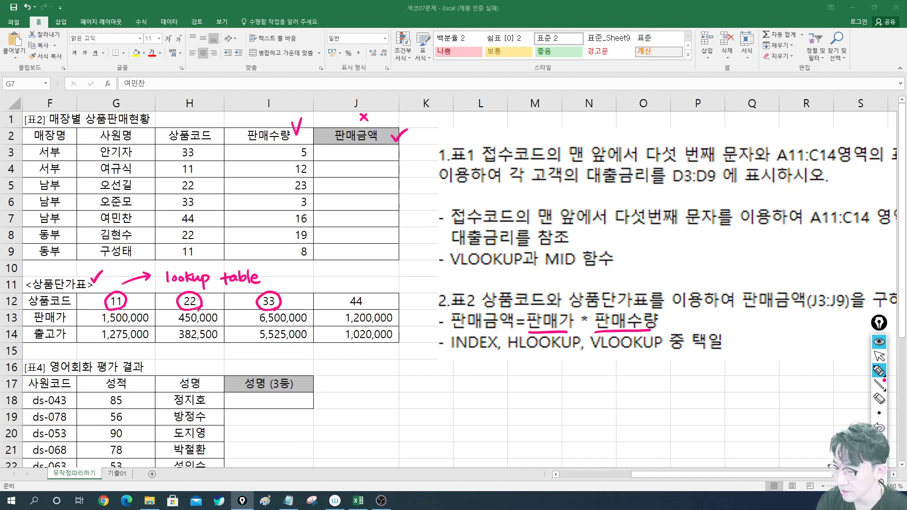
pyautogui.moveTo(363, 311)
pyautogui.mouseDown()
pyautogui.moveTo(367, 294)
pyautogui.moveTo(362, 312)
pyautogui.mouseUp()
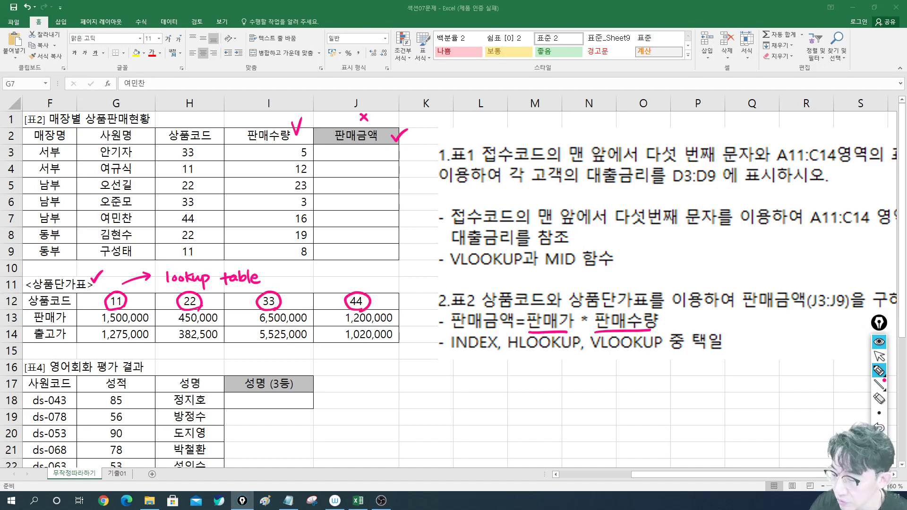
pyautogui.moveTo(204, 124); pyautogui.dragTo(221, 112)
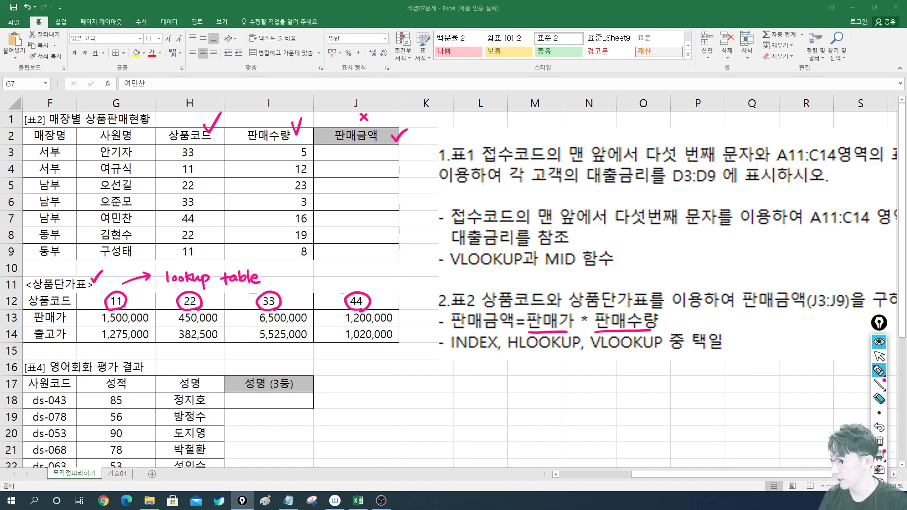
# Leave pen mode and compare the 판매가 row with the 출고가 row of the 상품단가표.
pyautogui.click(879, 356)
pyautogui.click(116, 269)
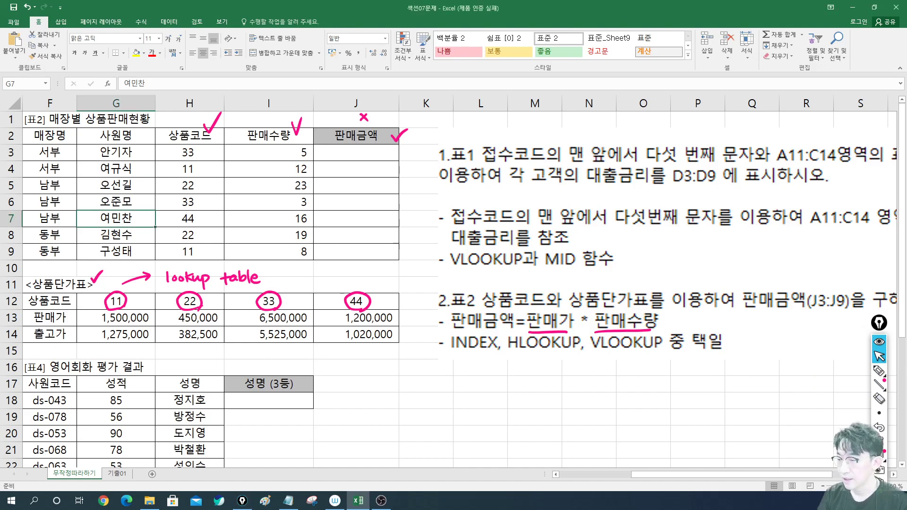
pyautogui.click(357, 153)
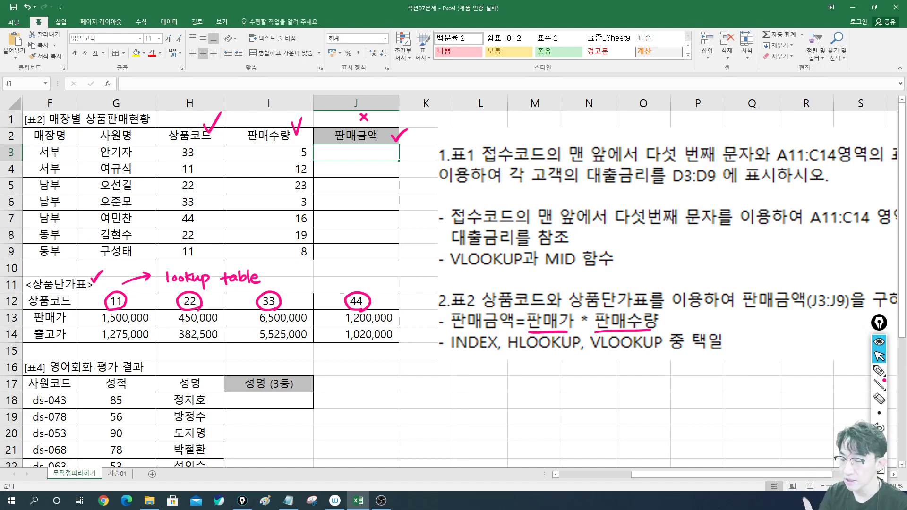
pyautogui.moveTo(50, 319); pyautogui.dragTo(364, 321)
pyautogui.moveTo(49, 335); pyautogui.dragTo(356, 335)
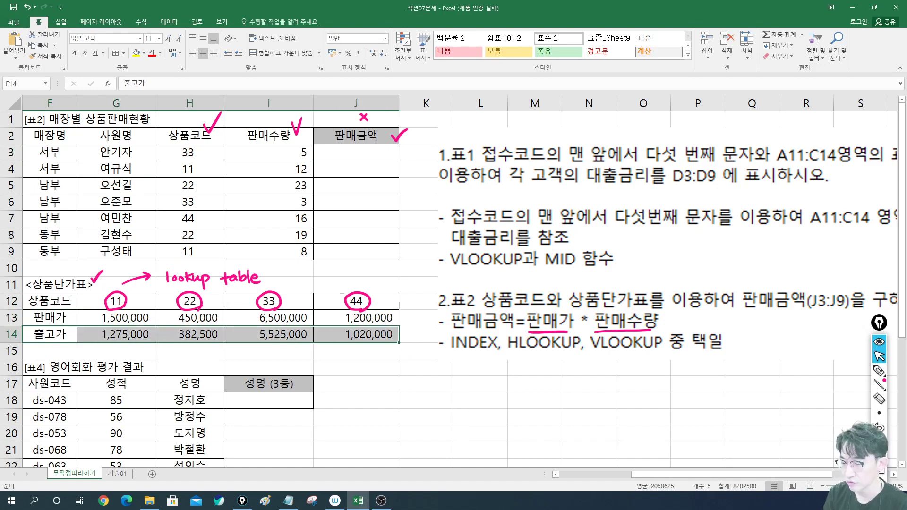
pyautogui.moveTo(50, 318); pyautogui.dragTo(356, 318)
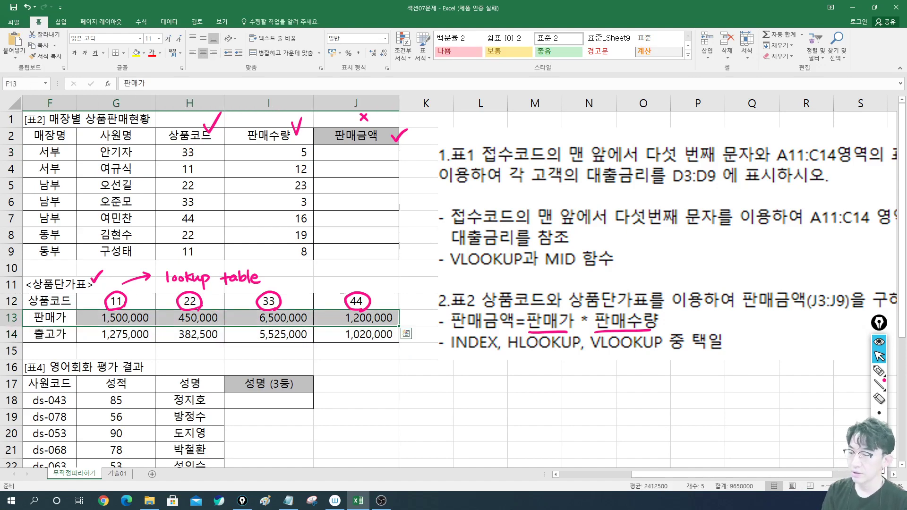
# Start an HLOOKUP formula in J3 with the 상품코드 in H3 as the lookup value.
pyautogui.click(355, 153)
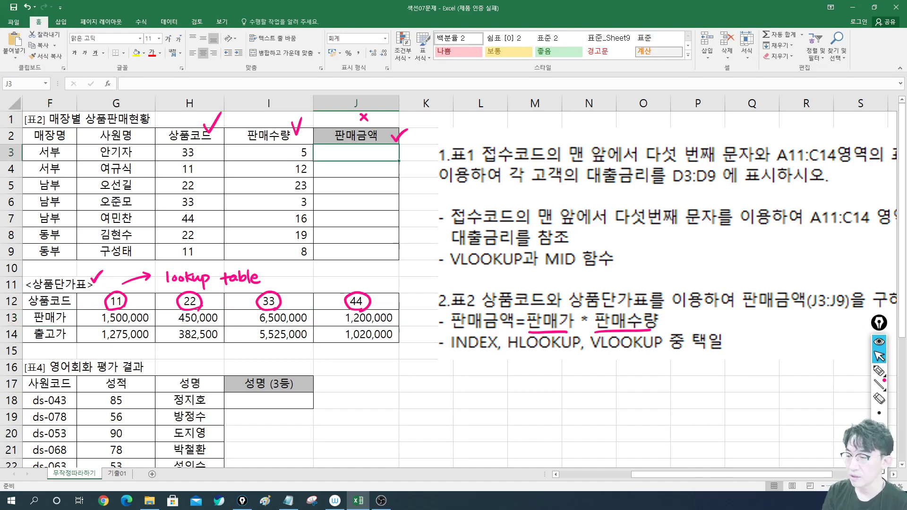
pyautogui.click(189, 84)
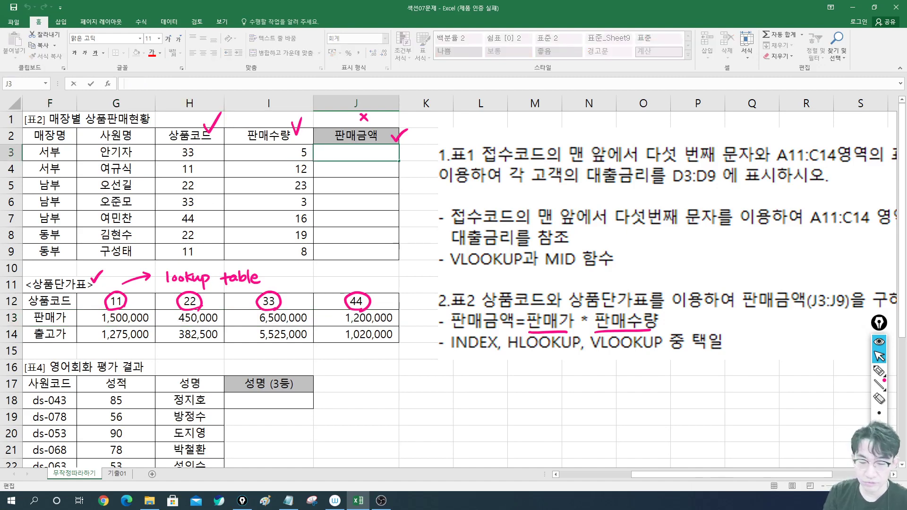
pyautogui.write('=h')
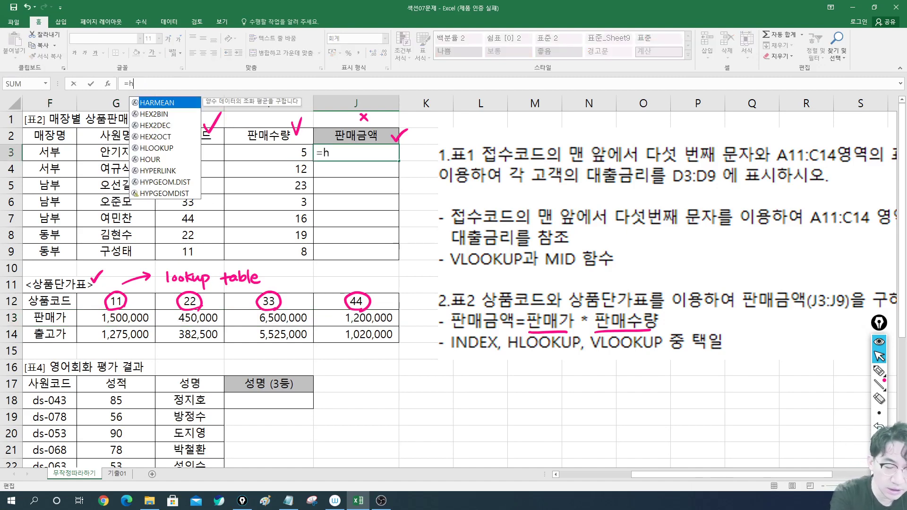
pyautogui.write('ool')
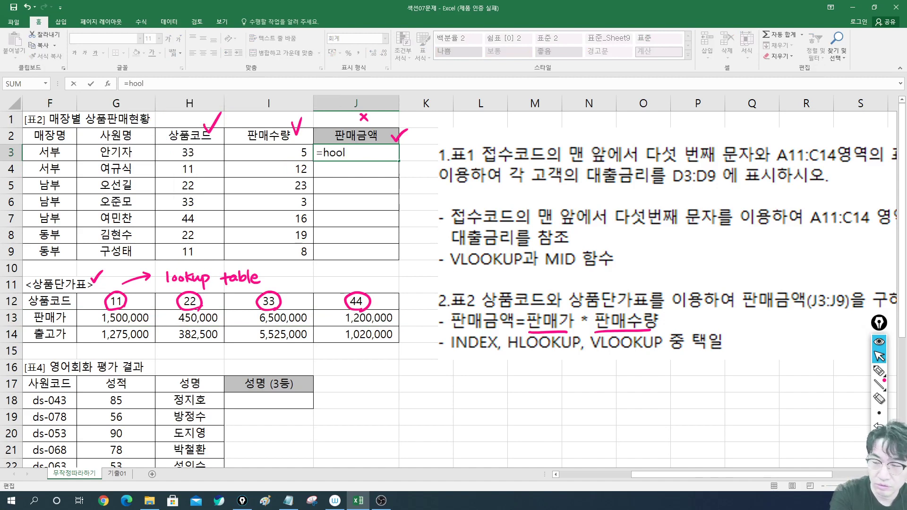
pyautogui.press('BackSpace')
pyautogui.press('BackSpace')
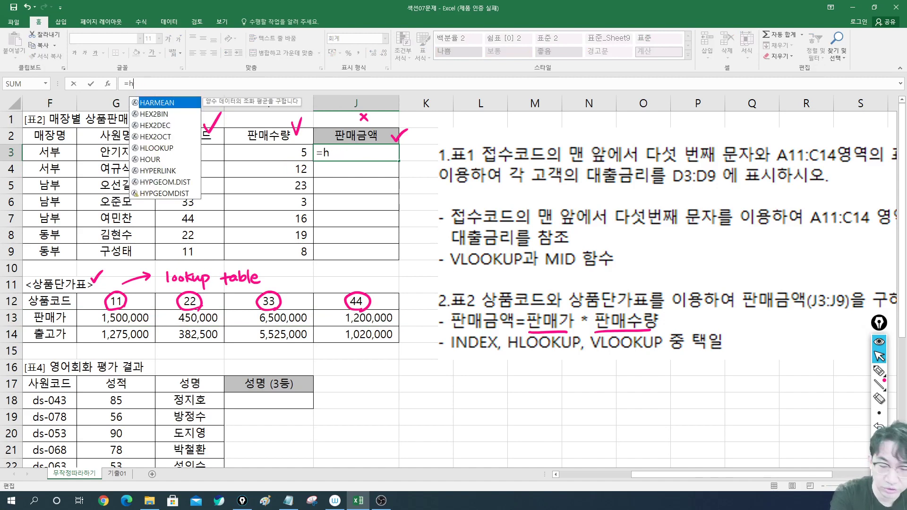
pyautogui.write('look')
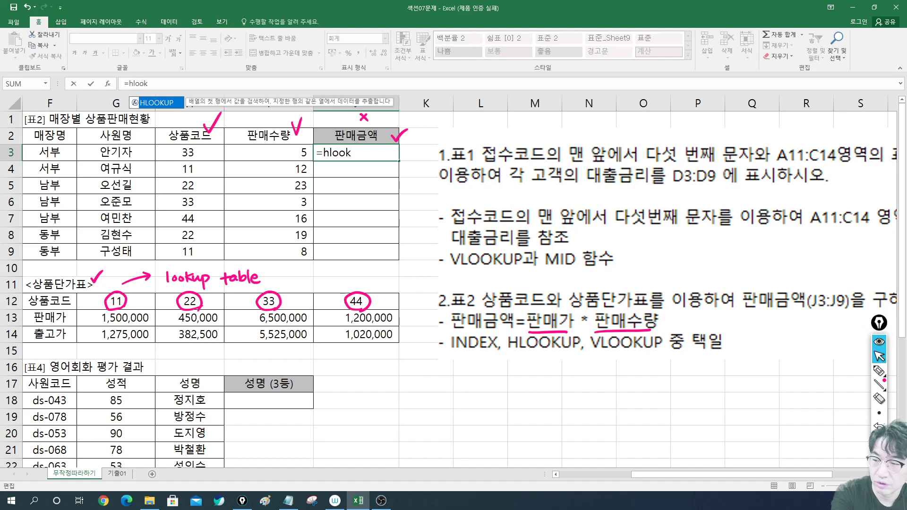
pyautogui.press('Tab')
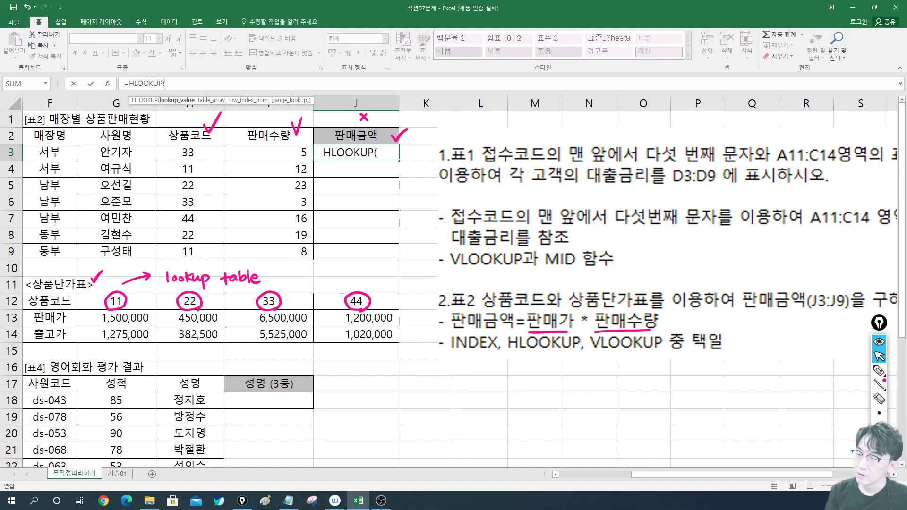
pyautogui.click(190, 152)
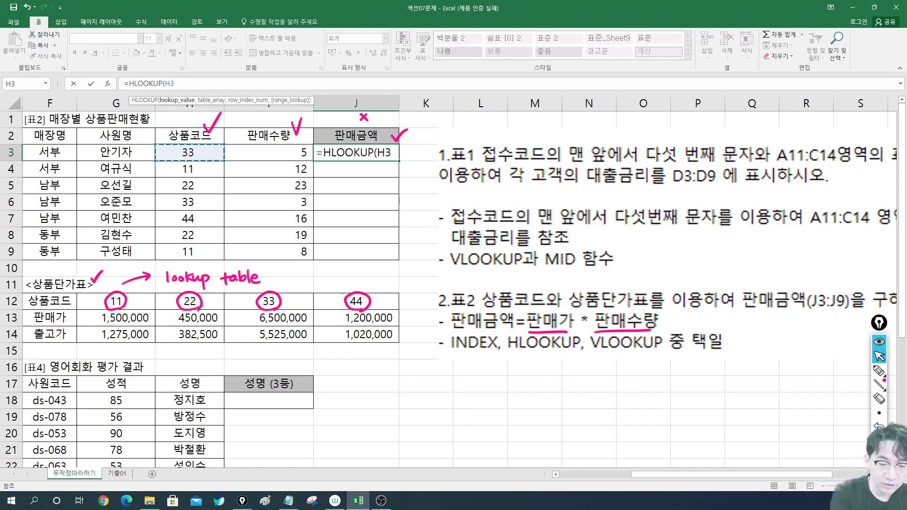
pyautogui.write(',')
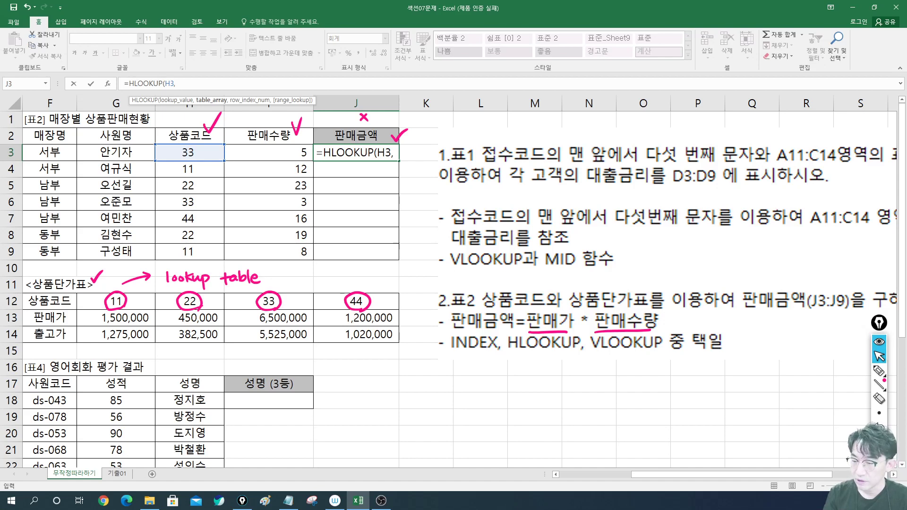
# Set the table array of J3's HLOOKUP to the absolute range $G$12:$J$14.
pyautogui.click(50, 318)
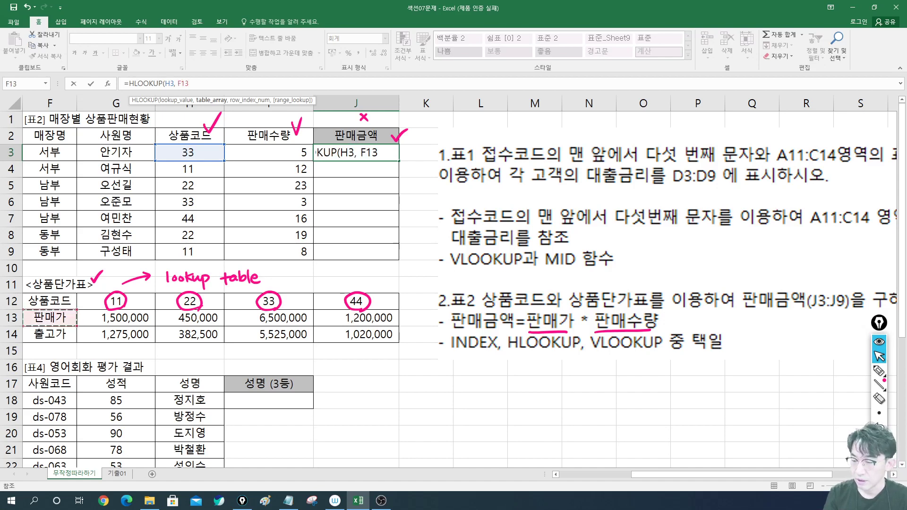
pyautogui.moveTo(116, 301); pyautogui.dragTo(360, 336)
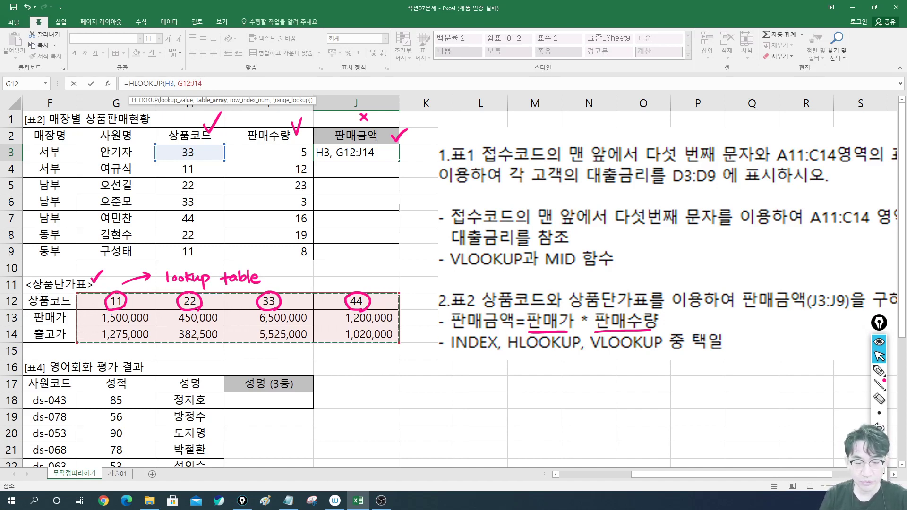
pyautogui.press('F4')
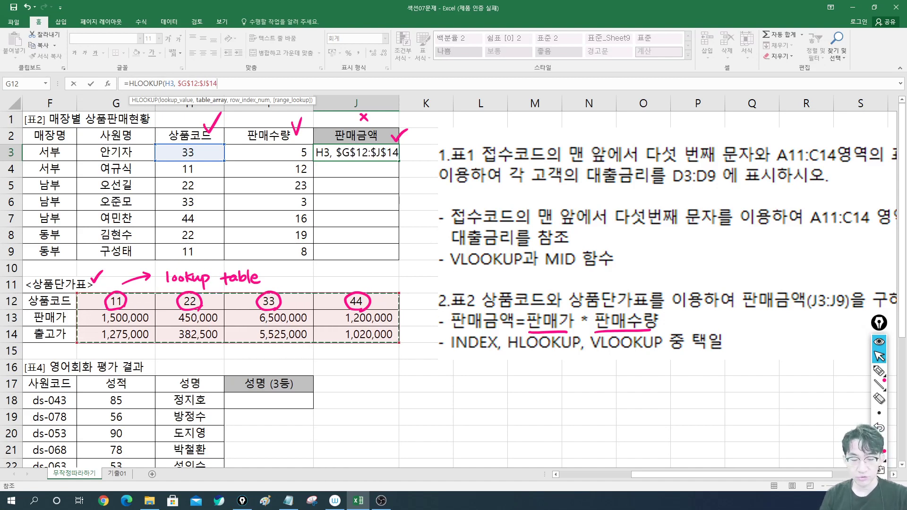
pyautogui.write(',')
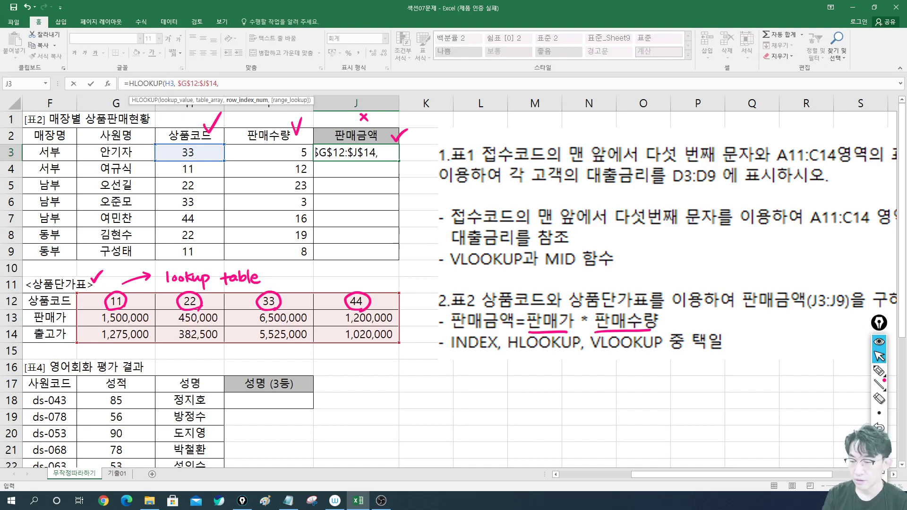
# Use J13 as the row index in J3's HLOOKUP and enter the formula.
pyautogui.click(49, 318)
pyautogui.press('Right')
pyautogui.press('Right')
pyautogui.press('Right')
pyautogui.press('Right')
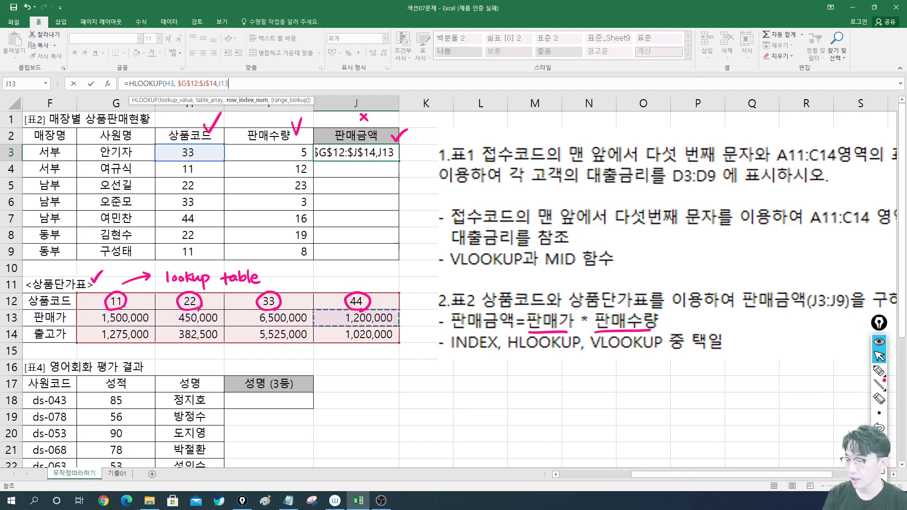
pyautogui.click(548, 317)
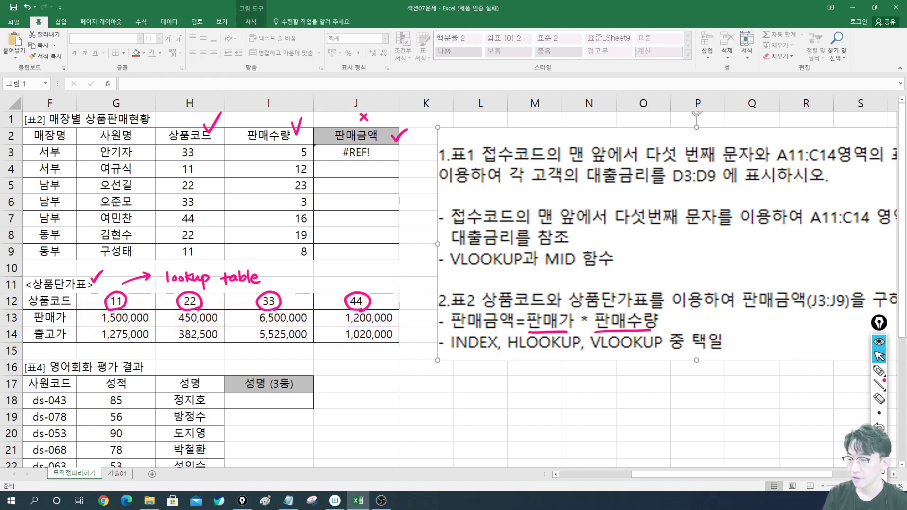
pyautogui.click(357, 152)
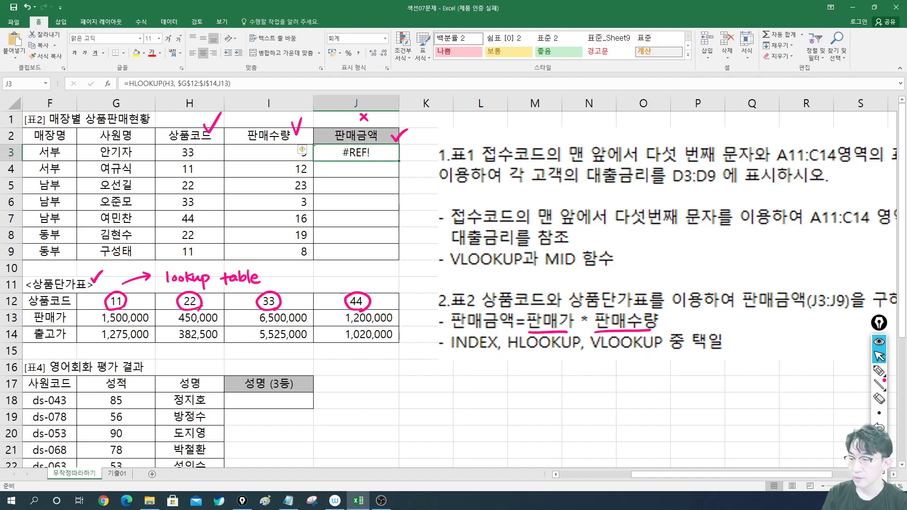
# Try to add the row index 2 and a closing parenthesis at the end of J3's HLOOKUP formula.
pyautogui.click(264, 84)
pyautogui.write(',')
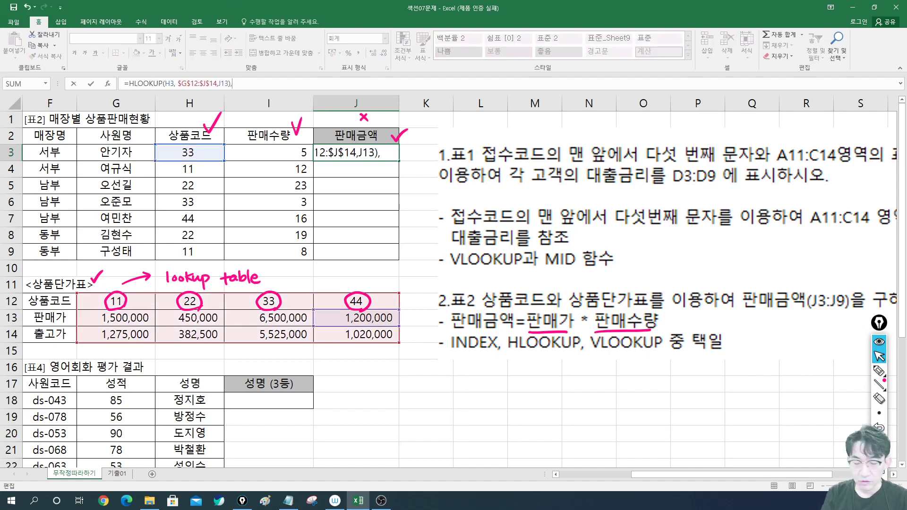
pyautogui.write('2')
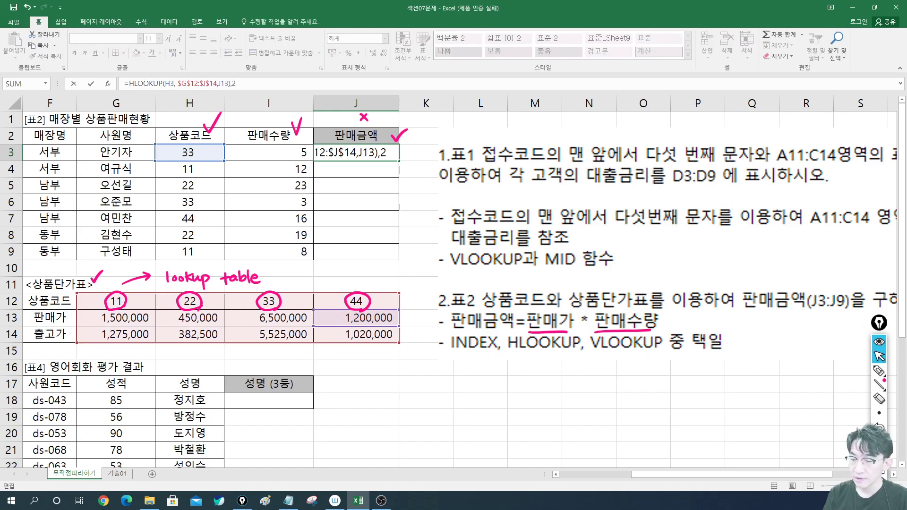
pyautogui.press('Return')
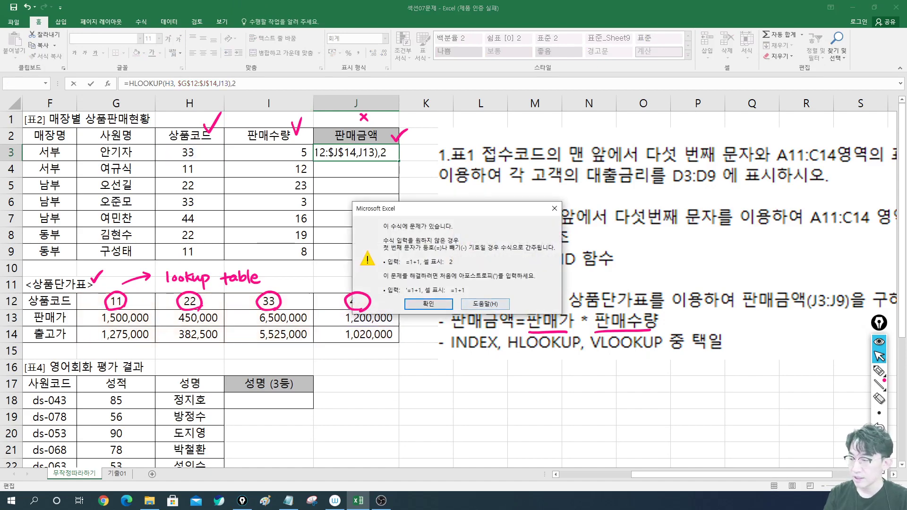
pyautogui.press('Return')
pyautogui.press('Right')
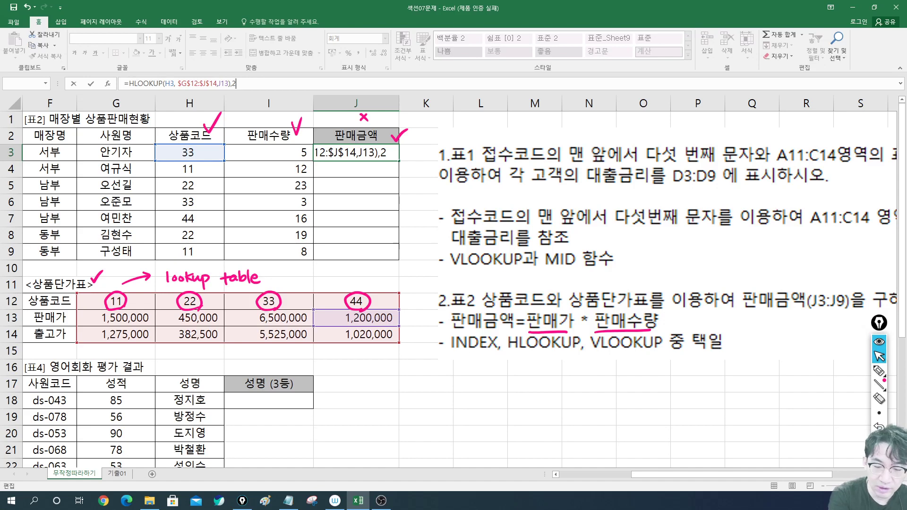
pyautogui.write(')')
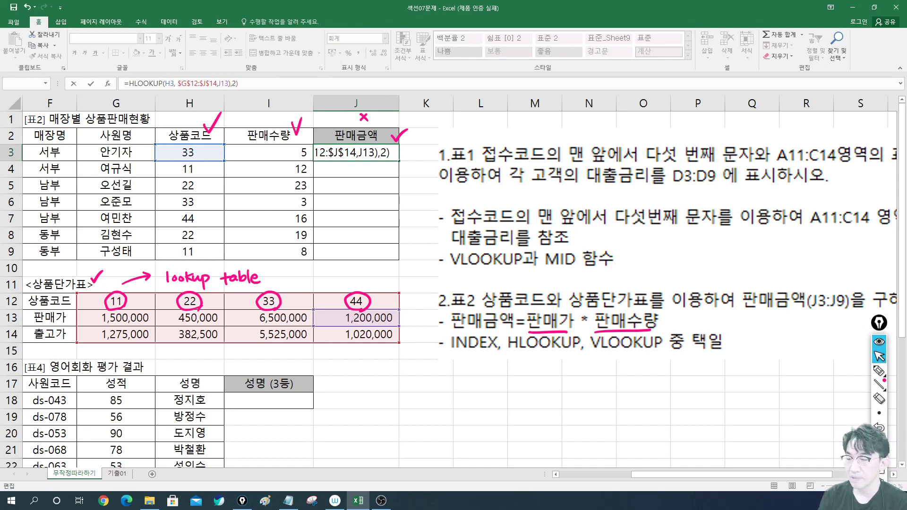
# Multiply J3's HLOOKUP by the 판매수량 in I3 and try to enter the formula.
pyautogui.hotkey('ctrl', 'a')
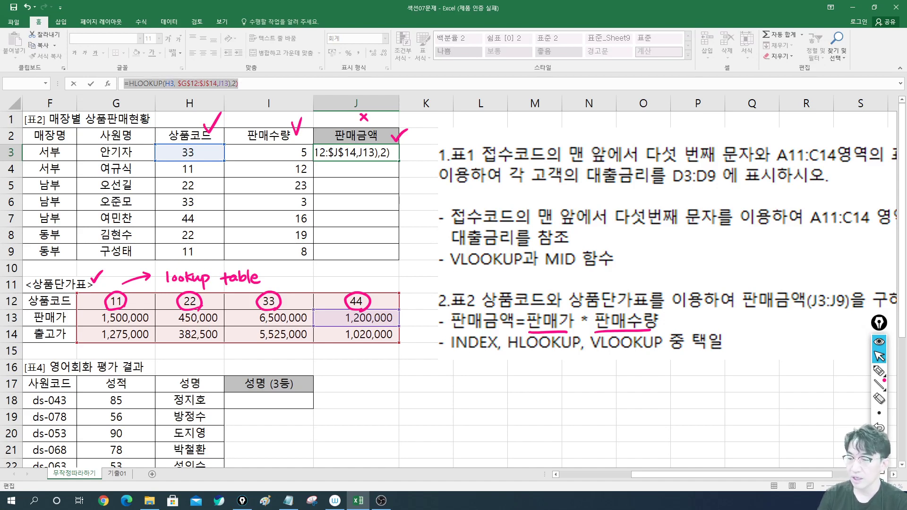
pyautogui.hotkey('shift', 'Right')
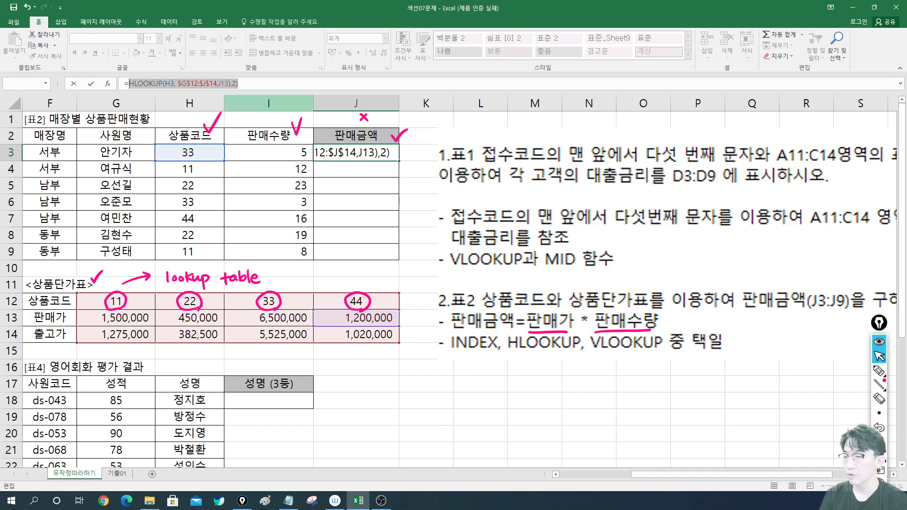
pyautogui.press('End')
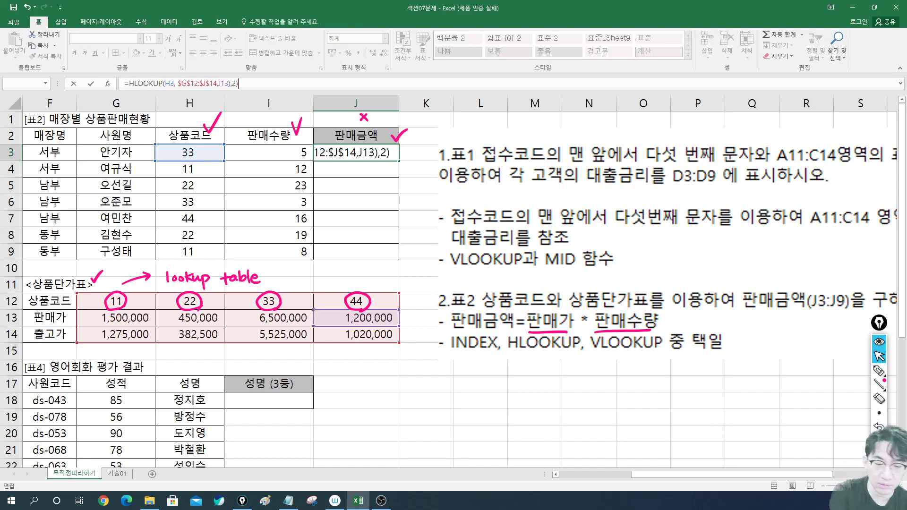
pyautogui.write('*')
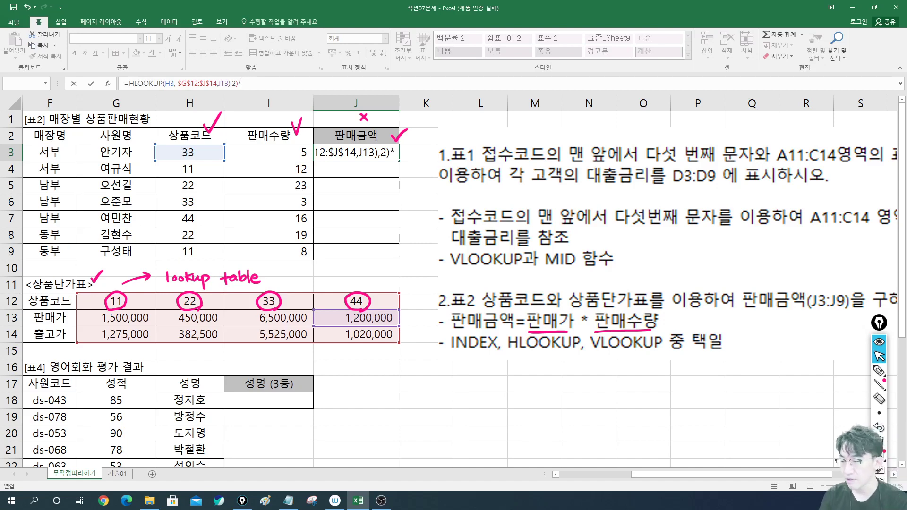
pyautogui.click(269, 153)
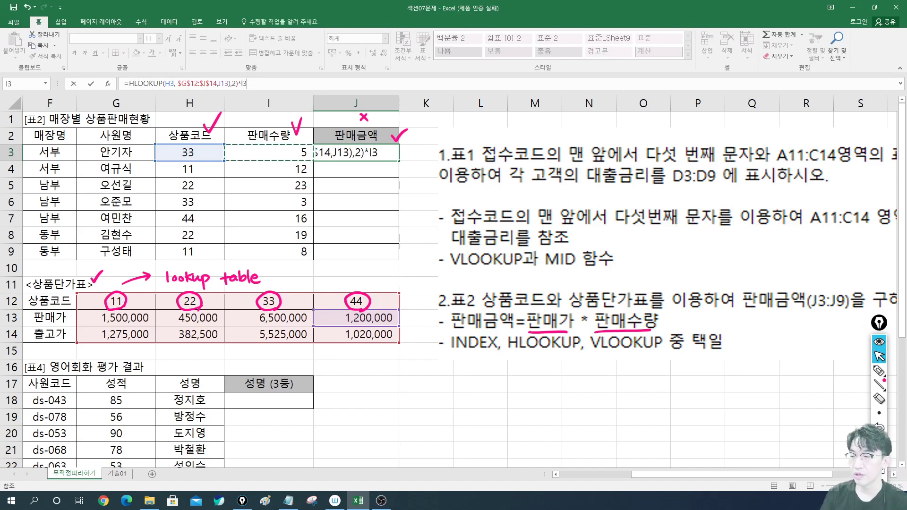
pyautogui.press('Return')
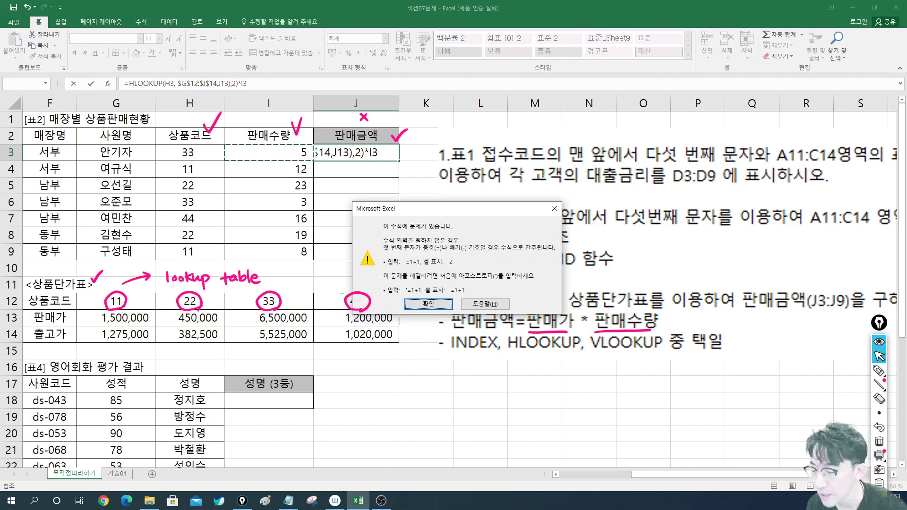
pyautogui.press('Return')
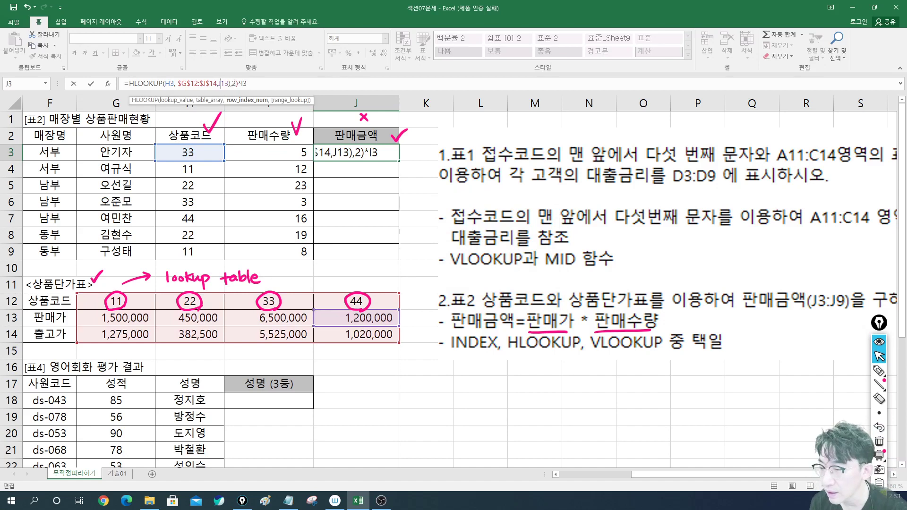
# Remove the stray J13 argument and its parenthesis so J3's HLOOKUP uses row index 2, and enter the formula.
pyautogui.click(232, 83)
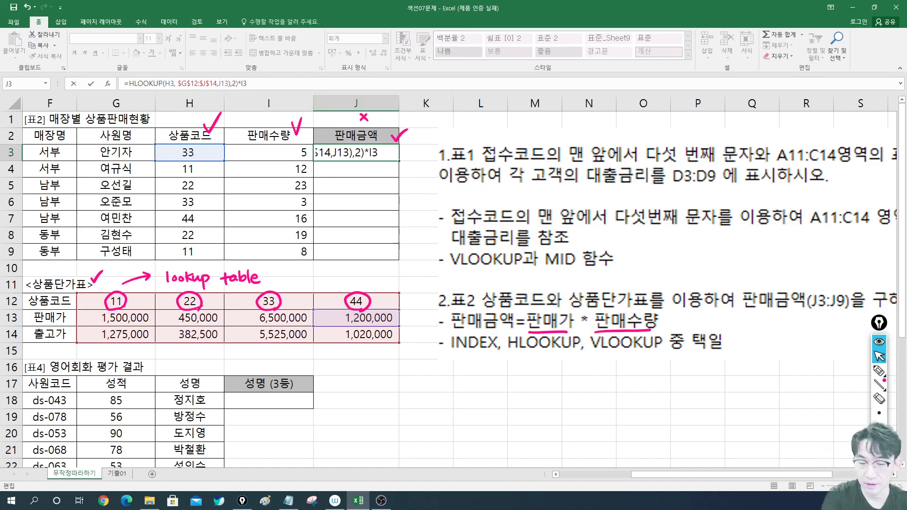
pyautogui.press('BackSpace')
pyautogui.press('BackSpace')
pyautogui.press('BackSpace')
pyautogui.press('BackSpace')
pyautogui.press('BackSpace')
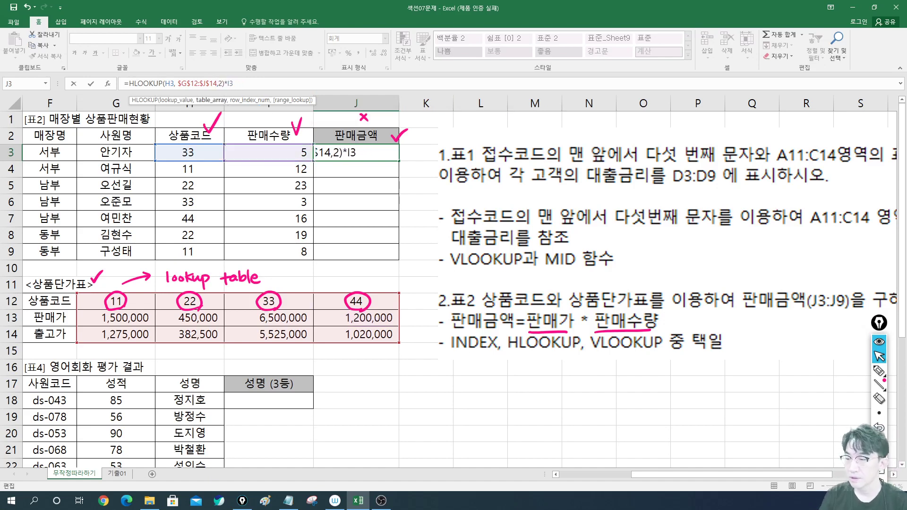
pyautogui.moveTo(236, 84); pyautogui.dragTo(124, 84)
pyautogui.click(265, 84)
pyautogui.press('Return')
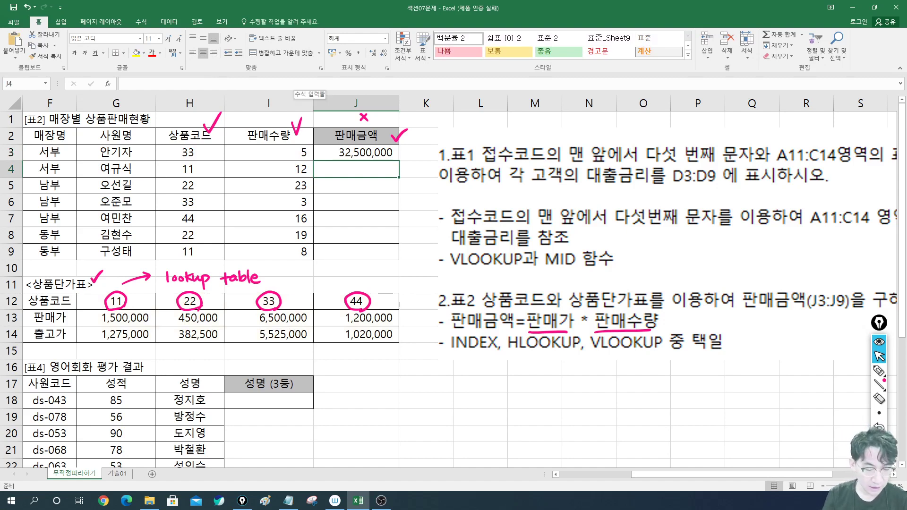
# Fill the 판매금액 formula from J3 down to J9 and reselect J3.
pyautogui.click(356, 153)
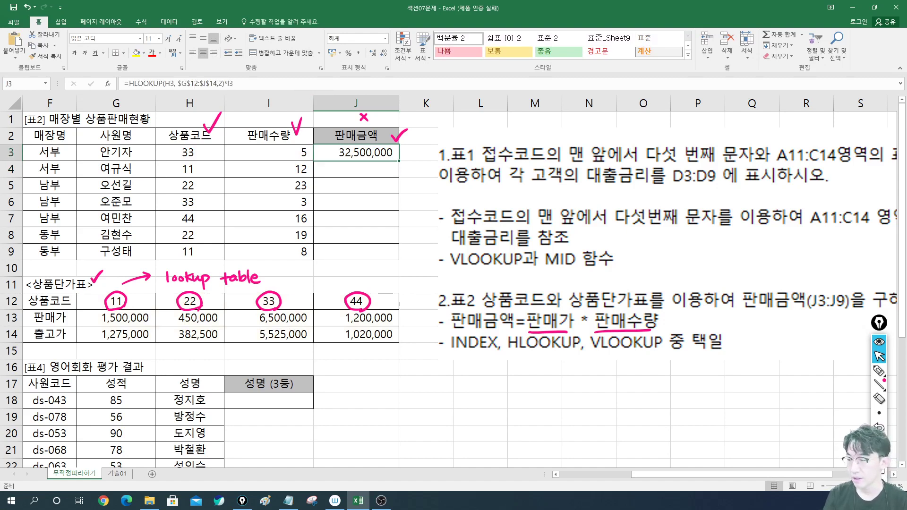
pyautogui.moveTo(399, 161); pyautogui.dragTo(397, 255)
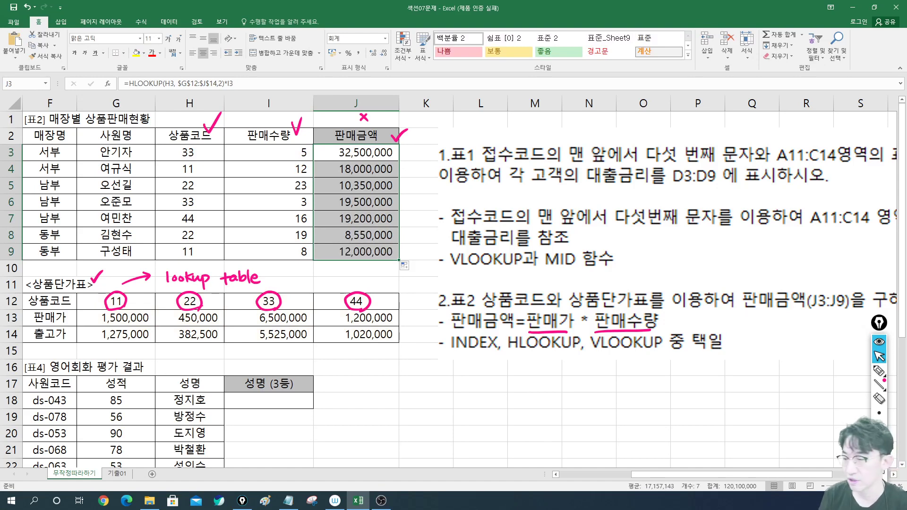
pyautogui.click(357, 152)
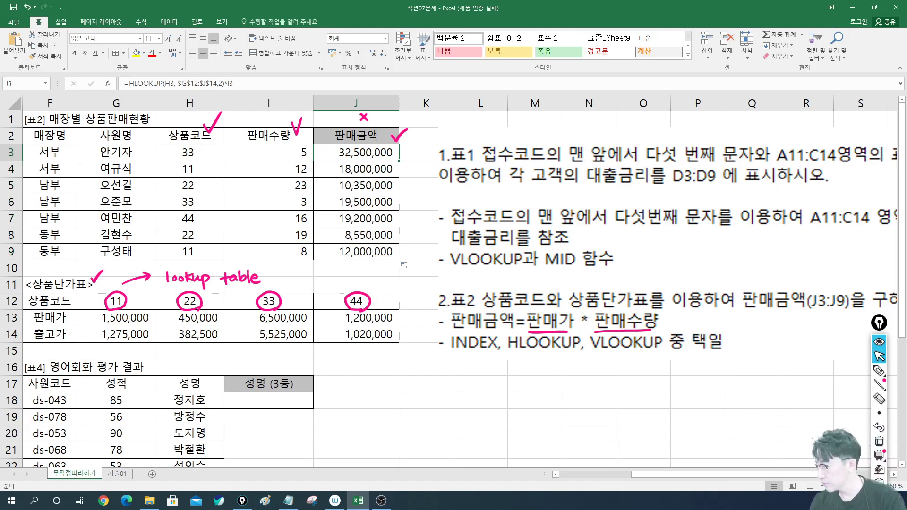
# Circle 판매가 and HLOOKUP in problem 2's text with the pen and handwrite "Hlookup(" beneath the text.
pyautogui.click(879, 371)
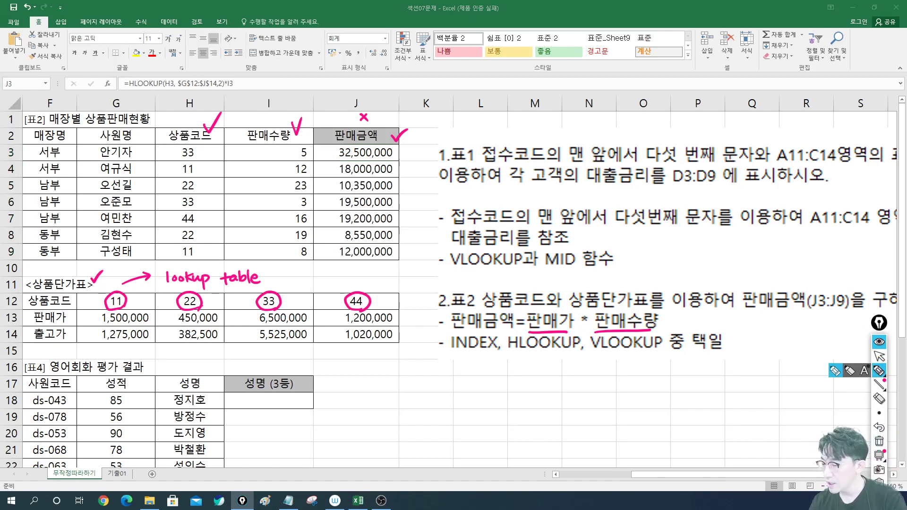
pyautogui.moveTo(522, 360)
pyautogui.mouseDown()
pyautogui.moveTo(585, 348)
pyautogui.moveTo(534, 361)
pyautogui.moveTo(530, 335)
pyautogui.moveTo(573, 330)
pyautogui.mouseUp()
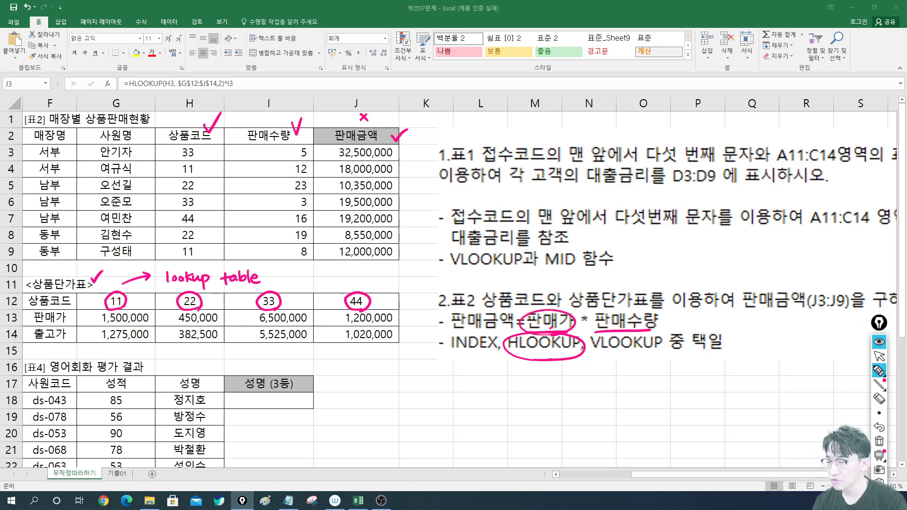
pyautogui.moveTo(369, 377)
pyautogui.mouseDown()
pyautogui.moveTo(369, 392)
pyautogui.moveTo(407, 381)
pyautogui.moveTo(427, 392)
pyautogui.mouseUp()
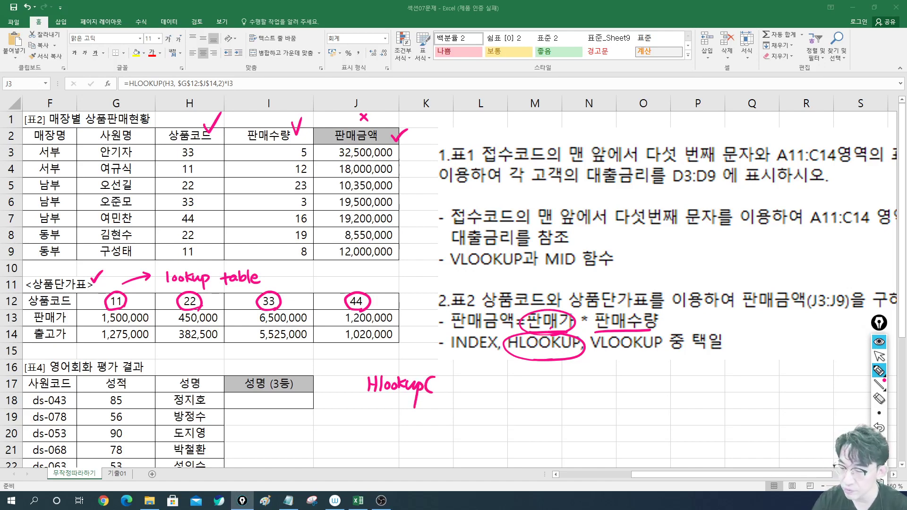
# Mark 11 in the 상품단가표 and circle 33 in H3, adding "H3," to the handwritten formula.
pyautogui.moveTo(90, 309)
pyautogui.mouseDown()
pyautogui.moveTo(156, 308)
pyautogui.moveTo(152, 320)
pyautogui.mouseUp()
pyautogui.moveTo(161, 314); pyautogui.dragTo(152, 320)
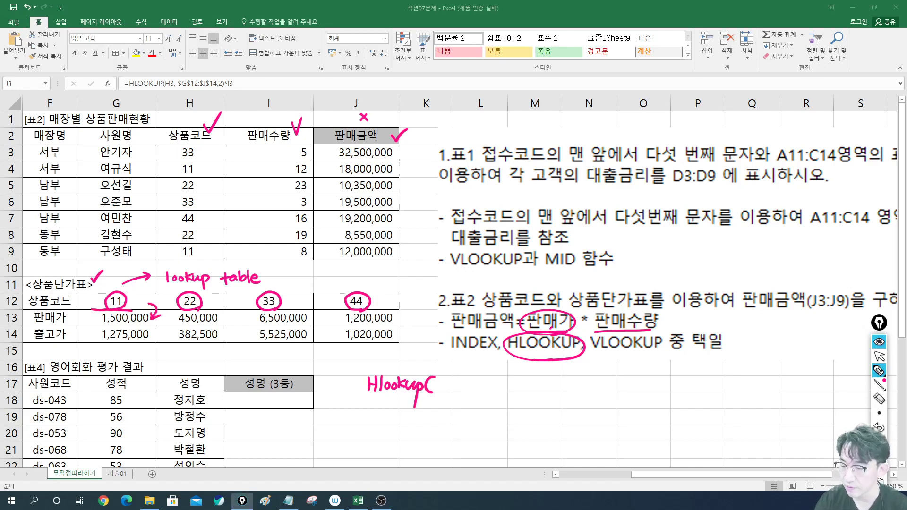
pyautogui.moveTo(198, 159)
pyautogui.mouseDown()
pyautogui.moveTo(176, 158)
pyautogui.moveTo(195, 164)
pyautogui.mouseUp()
pyautogui.moveTo(440, 377)
pyautogui.mouseDown()
pyautogui.moveTo(439, 389)
pyautogui.moveTo(460, 382)
pyautogui.moveTo(453, 388)
pyautogui.mouseUp()
pyautogui.moveTo(464, 385); pyautogui.dragTo(462, 391)
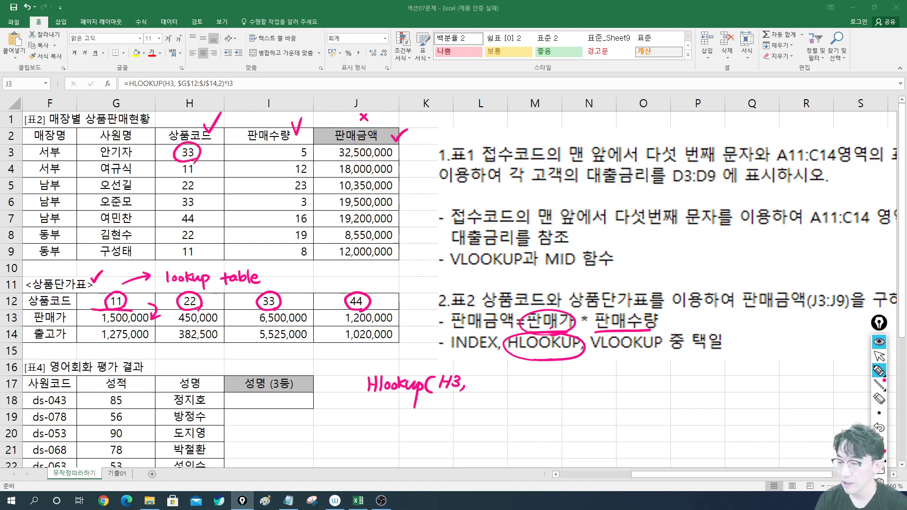
# Draw a box around G12:J14 and add "$G$12:$J$14," to the handwritten formula.
pyautogui.moveTo(77, 292)
pyautogui.mouseDown()
pyautogui.moveTo(78, 337)
pyautogui.moveTo(121, 342)
pyautogui.moveTo(402, 338)
pyautogui.moveTo(357, 293)
pyautogui.moveTo(78, 300)
pyautogui.mouseUp()
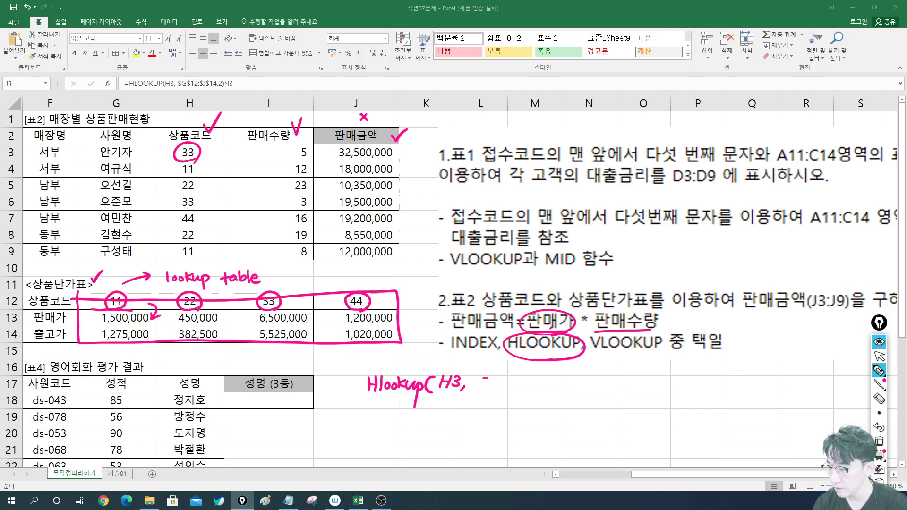
pyautogui.moveTo(487, 378)
pyautogui.mouseDown()
pyautogui.moveTo(482, 386)
pyautogui.moveTo(507, 379)
pyautogui.moveTo(502, 389)
pyautogui.moveTo(510, 389)
pyautogui.mouseUp()
pyautogui.moveTo(513, 379); pyautogui.dragTo(534, 386)
pyautogui.click(525, 380)
pyautogui.click(526, 386)
pyautogui.moveTo(537, 378)
pyautogui.mouseDown()
pyautogui.moveTo(548, 379)
pyautogui.moveTo(536, 392)
pyautogui.moveTo(550, 387)
pyautogui.mouseUp()
pyautogui.moveTo(554, 377)
pyautogui.mouseDown()
pyautogui.moveTo(554, 388)
pyautogui.moveTo(562, 387)
pyautogui.mouseUp()
pyautogui.moveTo(570, 376); pyautogui.dragTo(571, 382)
pyautogui.moveTo(582, 382); pyautogui.dragTo(579, 389)
# Mark the header row of the 상품단가표 with an arrow to the 판매가 row, and complete the handwritten formula with "2, false)".
pyautogui.moveTo(82, 295)
pyautogui.mouseDown()
pyautogui.moveTo(203, 285)
pyautogui.moveTo(400, 296)
pyautogui.moveTo(402, 342)
pyautogui.mouseUp()
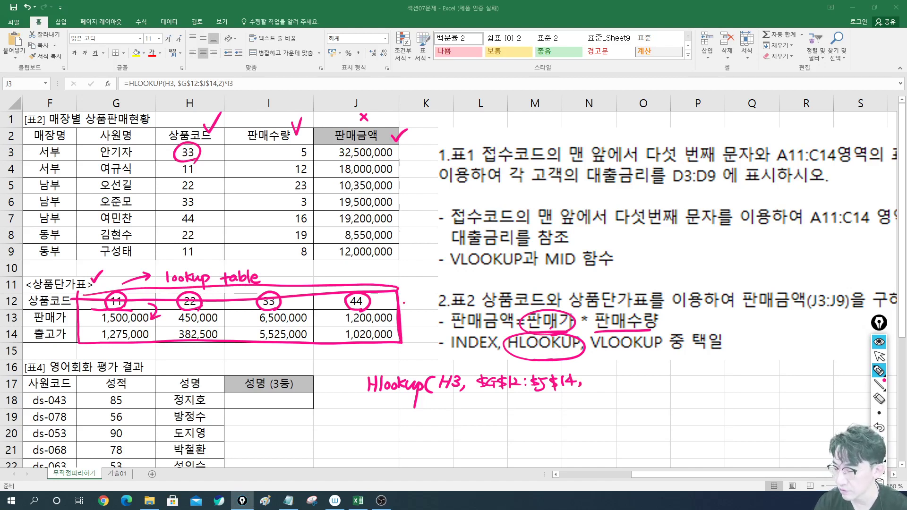
pyautogui.moveTo(405, 304)
pyautogui.mouseDown()
pyautogui.moveTo(403, 320)
pyautogui.moveTo(415, 319)
pyautogui.mouseUp()
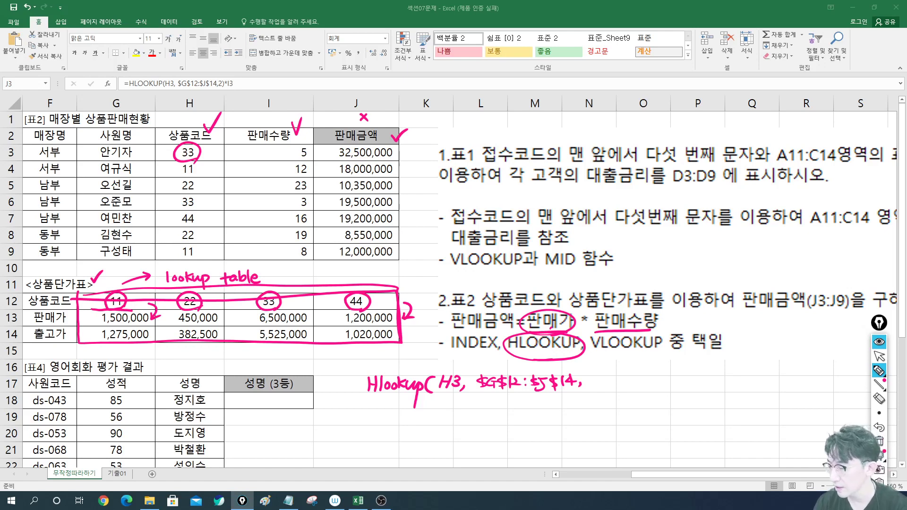
pyautogui.moveTo(591, 378)
pyautogui.mouseDown()
pyautogui.moveTo(608, 392)
pyautogui.moveTo(645, 384)
pyautogui.mouseUp()
pyautogui.moveTo(651, 375)
pyautogui.mouseDown()
pyautogui.moveTo(647, 383)
pyautogui.moveTo(667, 388)
pyautogui.mouseUp()
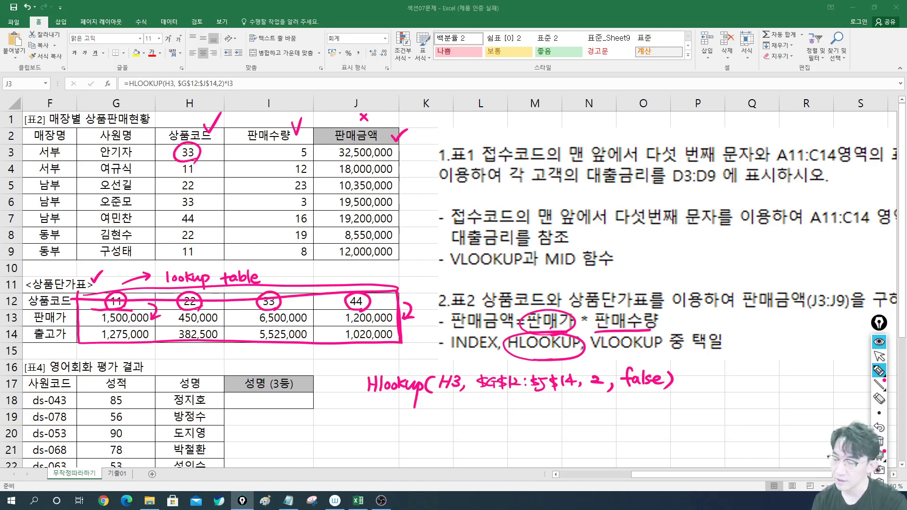
# Underline the handwritten Hlookup formula, label it 판매가, and underline the 판매가 of product 22 in the table.
pyautogui.moveTo(365, 400); pyautogui.dragTo(671, 387)
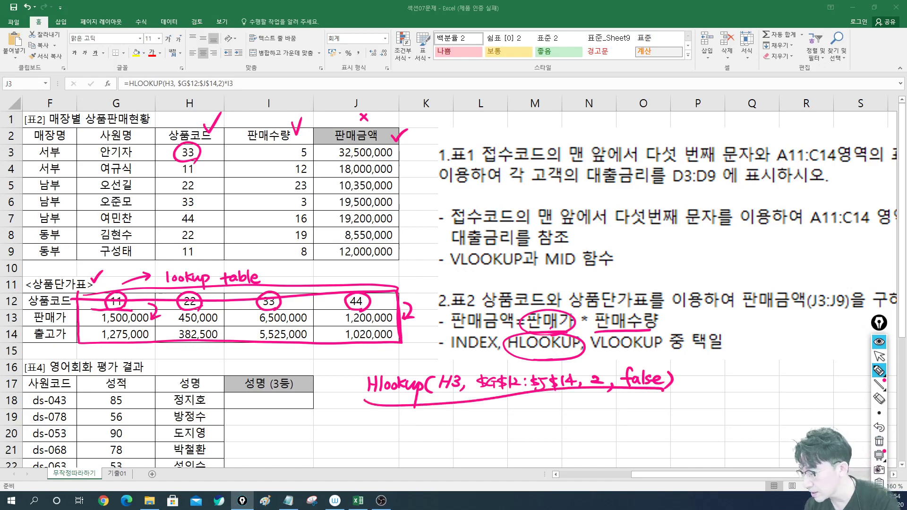
pyautogui.moveTo(497, 406)
pyautogui.mouseDown()
pyautogui.moveTo(512, 405)
pyautogui.moveTo(502, 415)
pyautogui.mouseUp()
pyautogui.moveTo(506, 408); pyautogui.dragTo(506, 415)
pyautogui.moveTo(498, 416); pyautogui.dragTo(514, 414)
pyautogui.moveTo(507, 414); pyautogui.dragTo(530, 413)
pyautogui.moveTo(532, 408); pyautogui.dragTo(542, 419)
pyautogui.moveTo(543, 409); pyautogui.dragTo(552, 409)
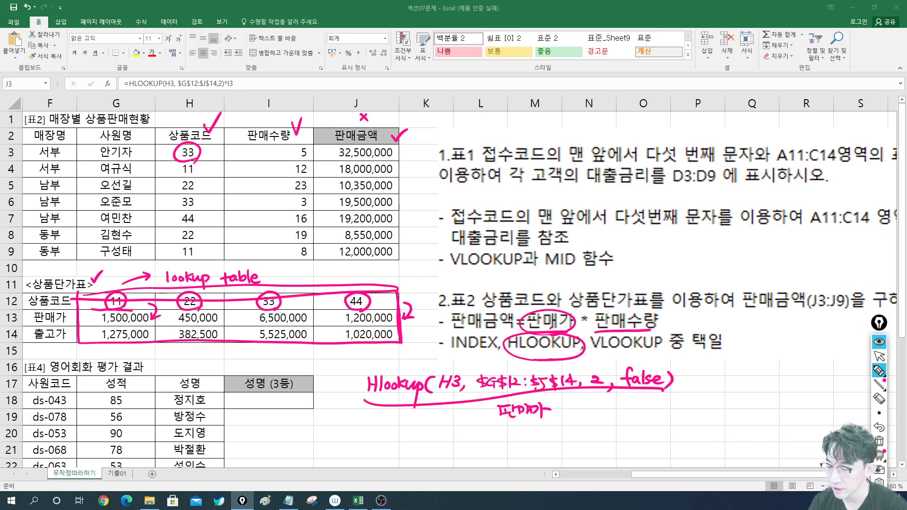
pyautogui.moveTo(178, 325); pyautogui.dragTo(218, 324)
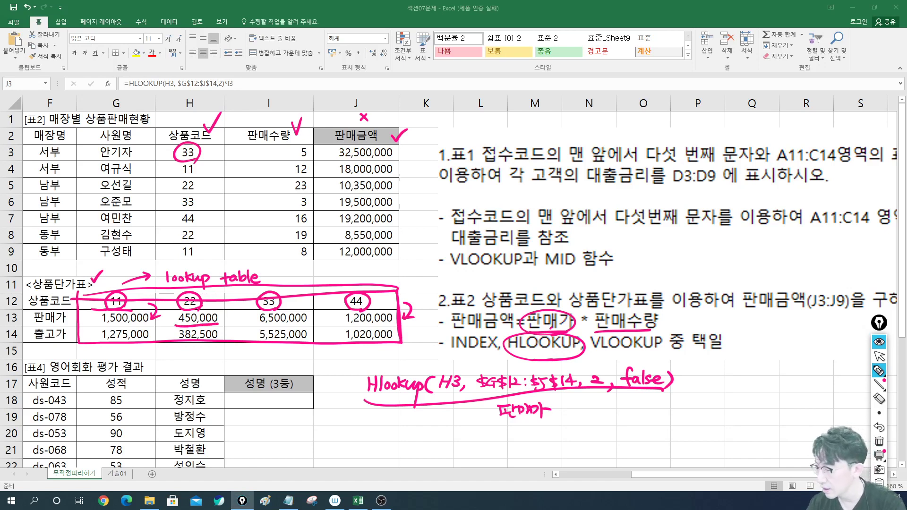
# Handwrite "x 판매수량 I3" beside the 판매가 label and circle the quantity in I3.
pyautogui.moveTo(564, 405)
pyautogui.mouseDown()
pyautogui.moveTo(569, 413)
pyautogui.moveTo(562, 414)
pyautogui.moveTo(630, 408)
pyautogui.mouseUp()
pyautogui.moveTo(617, 411); pyautogui.dragTo(631, 410)
pyautogui.moveTo(624, 410)
pyautogui.mouseDown()
pyautogui.moveTo(624, 418)
pyautogui.moveTo(636, 409)
pyautogui.mouseUp()
pyautogui.moveTo(643, 402)
pyautogui.mouseDown()
pyautogui.moveTo(643, 410)
pyautogui.moveTo(651, 406)
pyautogui.mouseUp()
pyautogui.moveTo(643, 413); pyautogui.dragTo(645, 414)
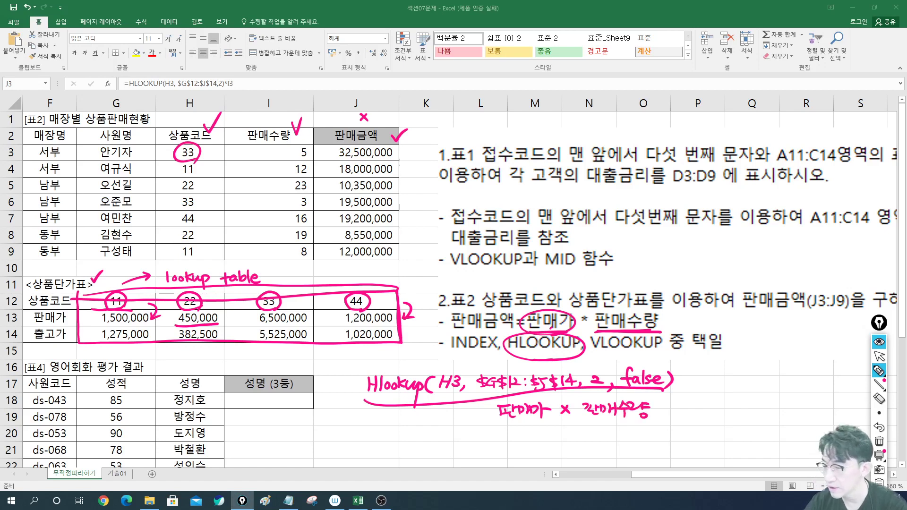
pyautogui.moveTo(307, 143); pyautogui.dragTo(299, 172)
pyautogui.moveTo(664, 402)
pyautogui.mouseDown()
pyautogui.moveTo(674, 402)
pyautogui.moveTo(668, 415)
pyautogui.moveTo(677, 418)
pyautogui.mouseUp()
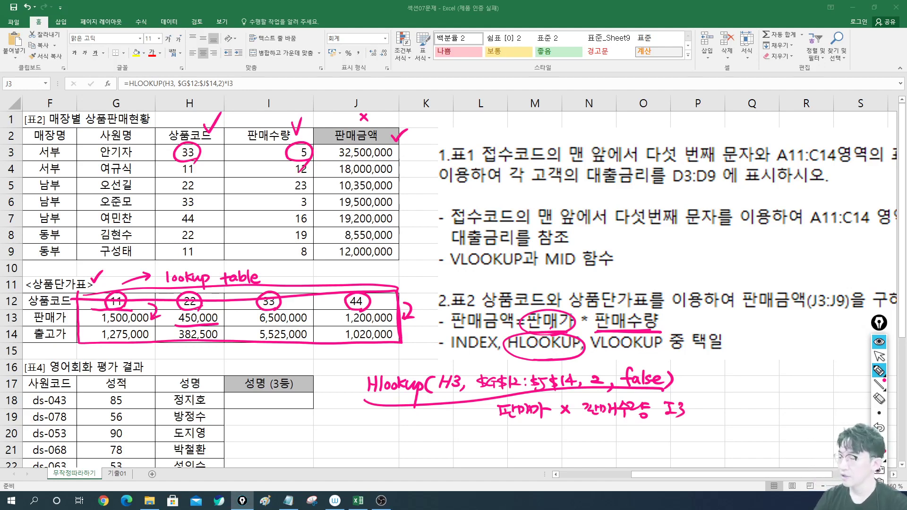
# Circle the 2 in the handwritten formula and write notes pairing Vlookup with 열번호 and Hlookup with 행.
pyautogui.moveTo(386, 439)
pyautogui.mouseDown()
pyautogui.moveTo(399, 438)
pyautogui.moveTo(400, 454)
pyautogui.moveTo(415, 446)
pyautogui.mouseUp()
pyautogui.moveTo(423, 437); pyautogui.dragTo(428, 453)
pyautogui.moveTo(432, 444)
pyautogui.mouseDown()
pyautogui.moveTo(444, 461)
pyautogui.moveTo(449, 452)
pyautogui.mouseUp()
pyautogui.moveTo(460, 437); pyautogui.dragTo(456, 453)
pyautogui.moveTo(594, 362)
pyautogui.mouseDown()
pyautogui.moveTo(586, 385)
pyautogui.moveTo(602, 393)
pyautogui.mouseUp()
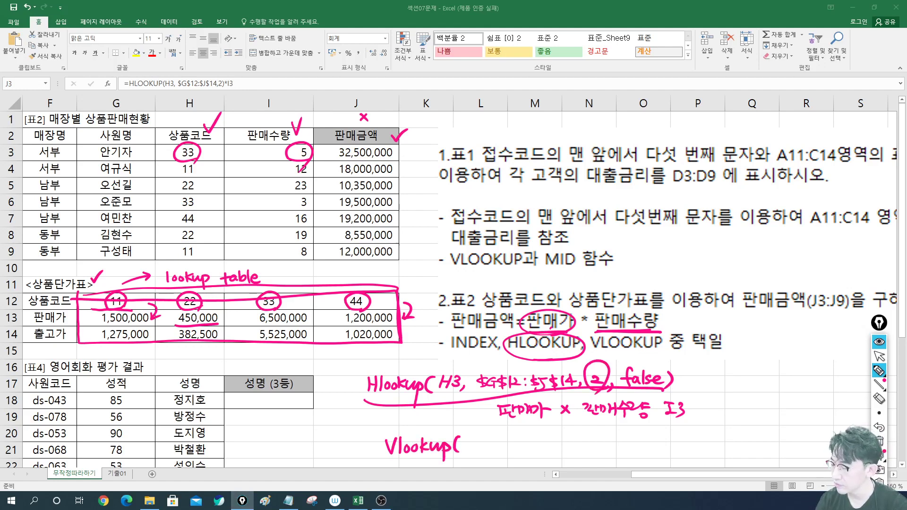
pyautogui.moveTo(491, 440)
pyautogui.mouseDown()
pyautogui.moveTo(510, 454)
pyautogui.moveTo(530, 439)
pyautogui.moveTo(535, 454)
pyautogui.mouseUp()
pyautogui.click(545, 453)
pyautogui.moveTo(606, 438); pyautogui.dragTo(612, 447)
pyautogui.moveTo(616, 438)
pyautogui.mouseDown()
pyautogui.moveTo(611, 452)
pyautogui.moveTo(618, 449)
pyautogui.mouseUp()
pyautogui.moveTo(626, 442); pyautogui.dragTo(635, 442)
pyautogui.moveTo(642, 438)
pyautogui.mouseDown()
pyautogui.moveTo(639, 450)
pyautogui.moveTo(661, 449)
pyautogui.moveTo(666, 465)
pyautogui.moveTo(705, 446)
pyautogui.mouseUp()
pyautogui.moveTo(702, 446); pyautogui.dragTo(711, 451)
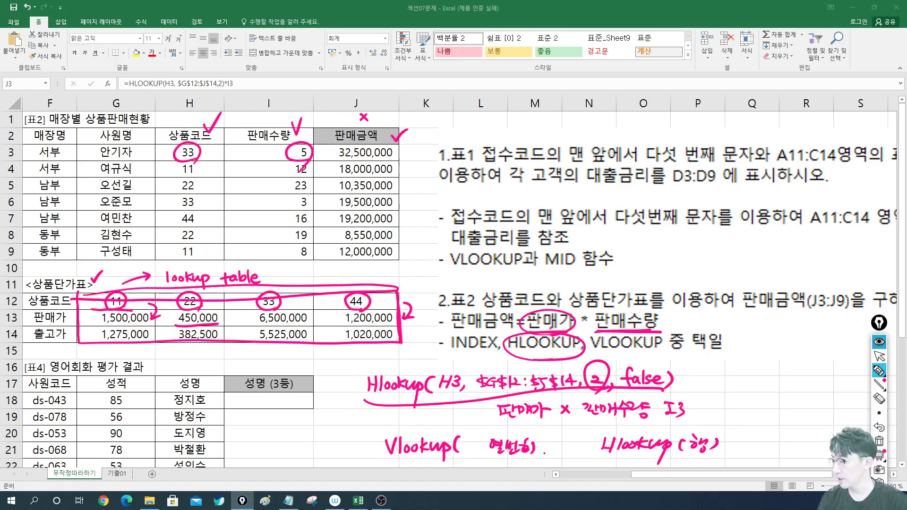
# Switch back to the pointer and clear all pen annotations from the sheet.
pyautogui.click(879, 357)
pyautogui.click(879, 442)
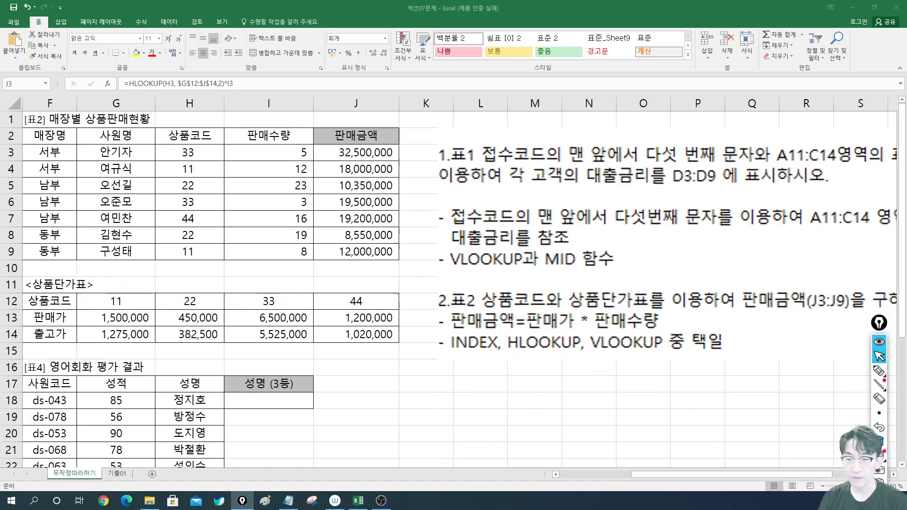